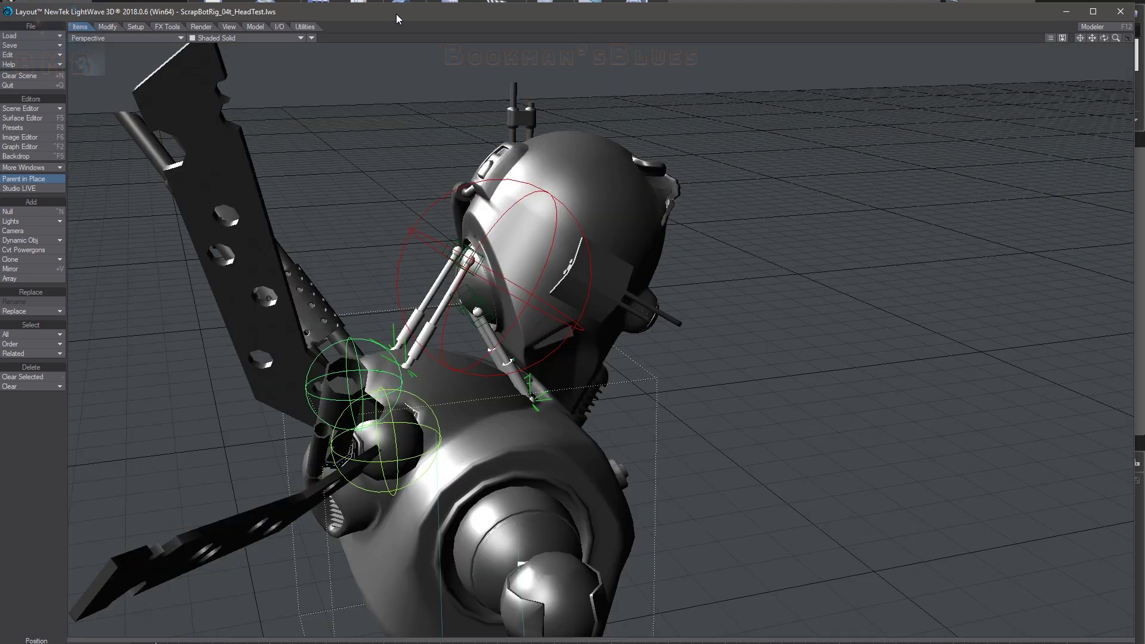
- Go to frame 0 and examine the robot's head, neck pistons and upper body from several angles
double_click(396, 13)
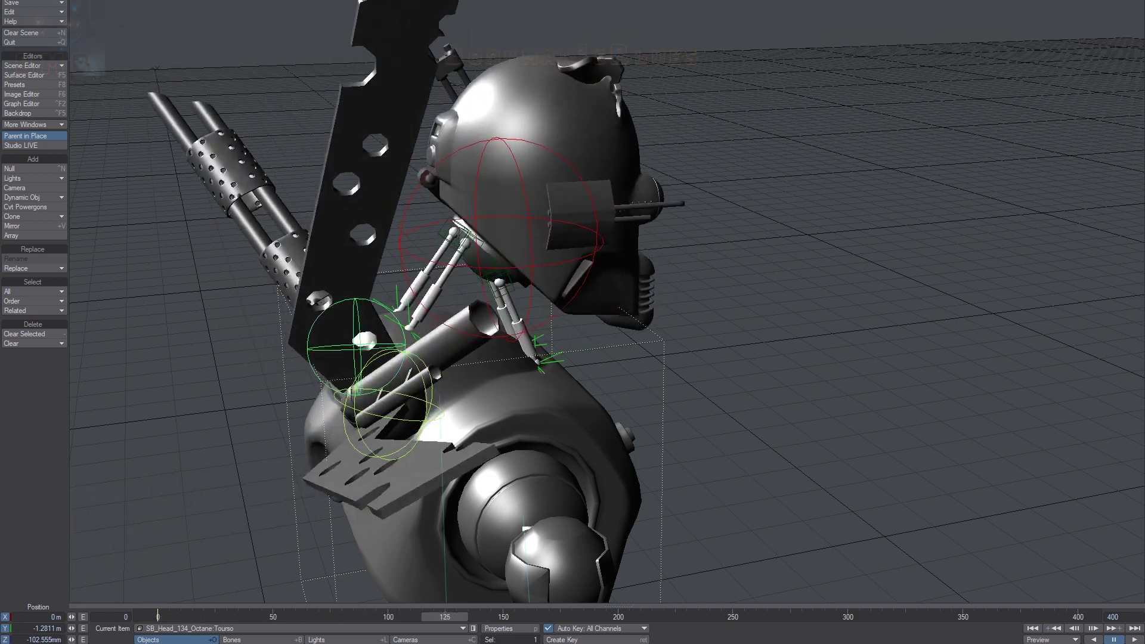
drag(675, 617, 167, 617)
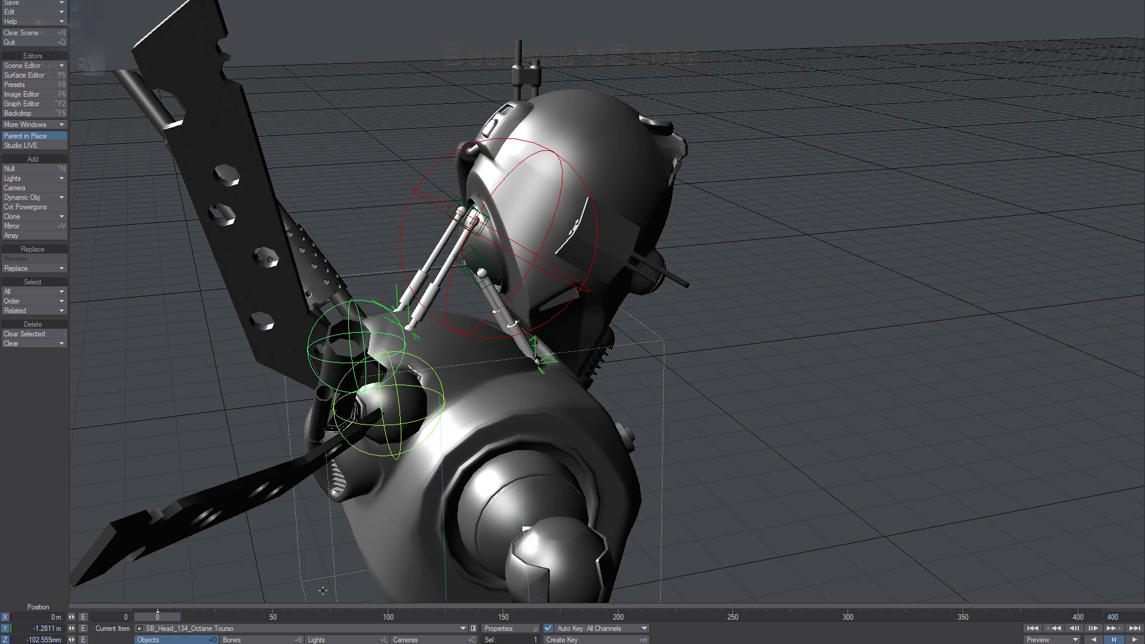
alt+drag(804, 395, 835, 389)
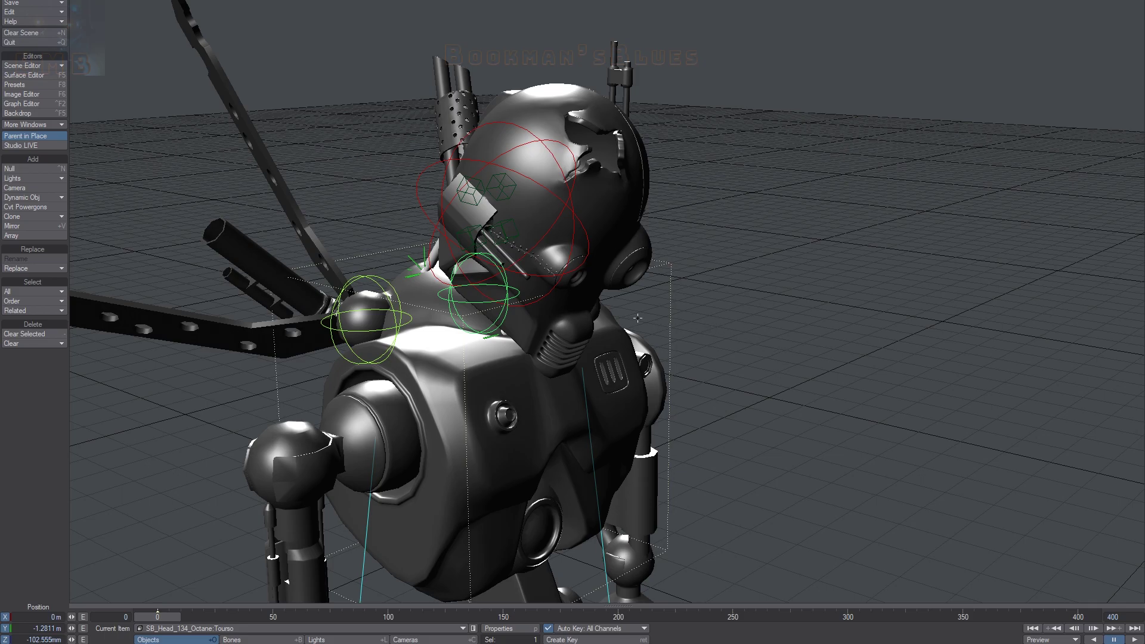
alt+drag(227, 327, 197, 322)
mouse_move(718, 313)
ctrl+alt+mouse_down()
mouse_move(615, 313)
mouse_move(741, 312)
ctrl+alt+mouse_up()
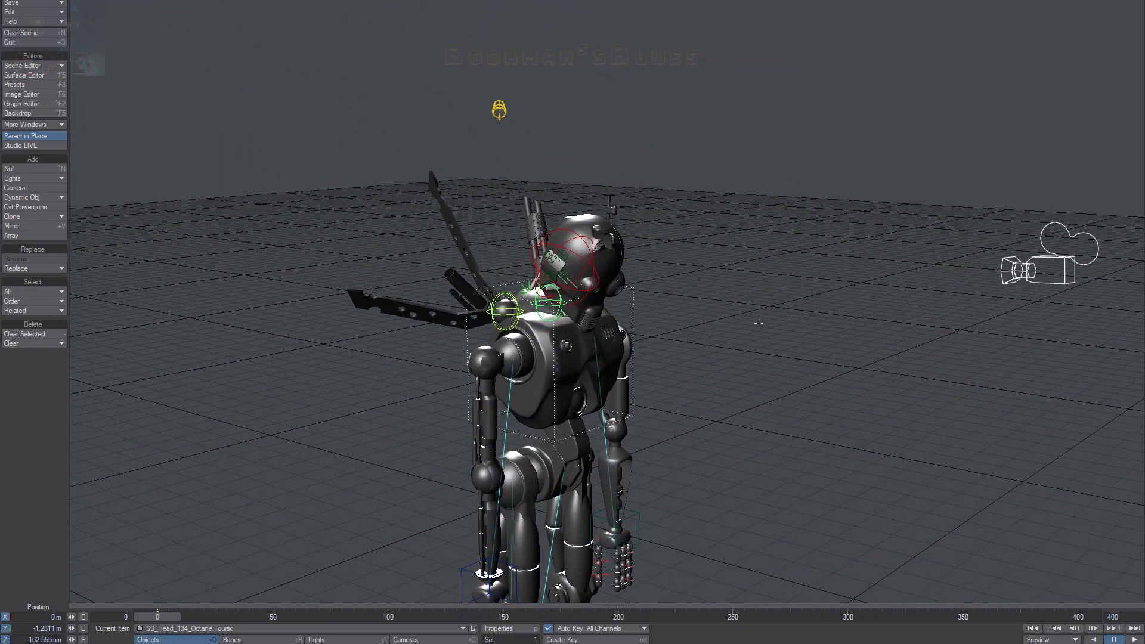
alt+drag(802, 329, 739, 416)
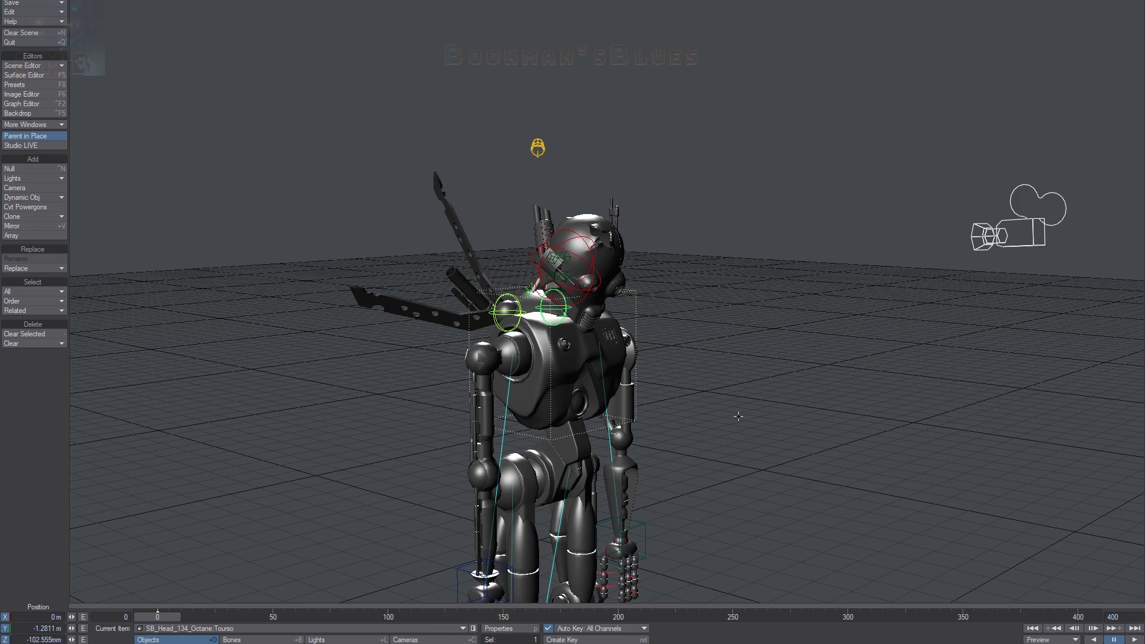
alt+drag(765, 331, 768, 454)
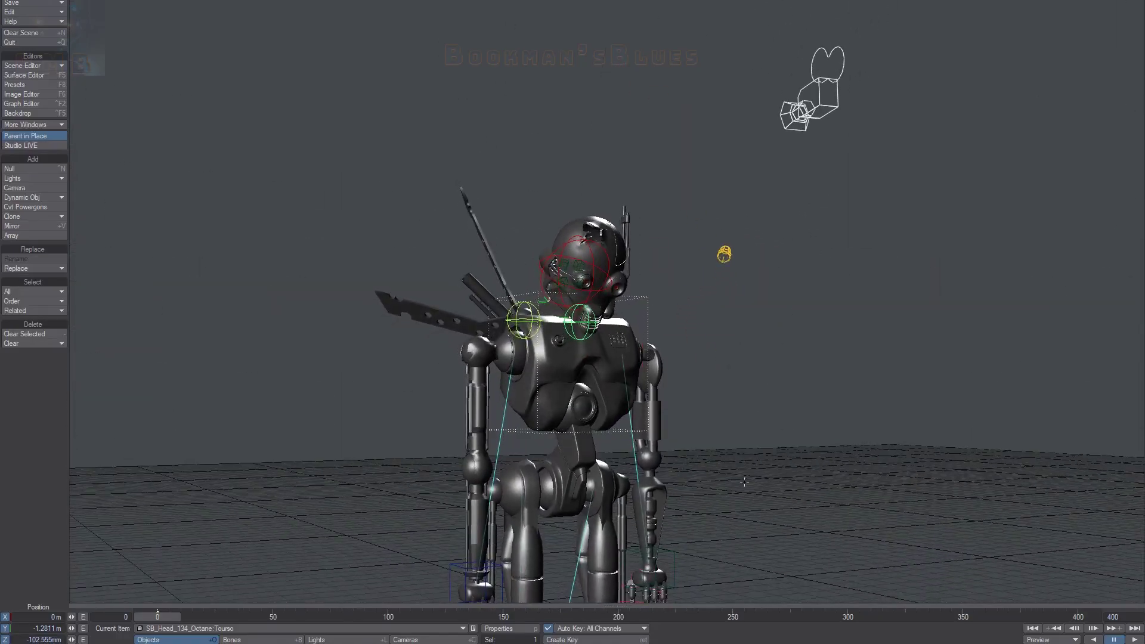
- Play the robot's head animation, return to frame 0, and examine the neck and shoulder area up close
click(1135, 640)
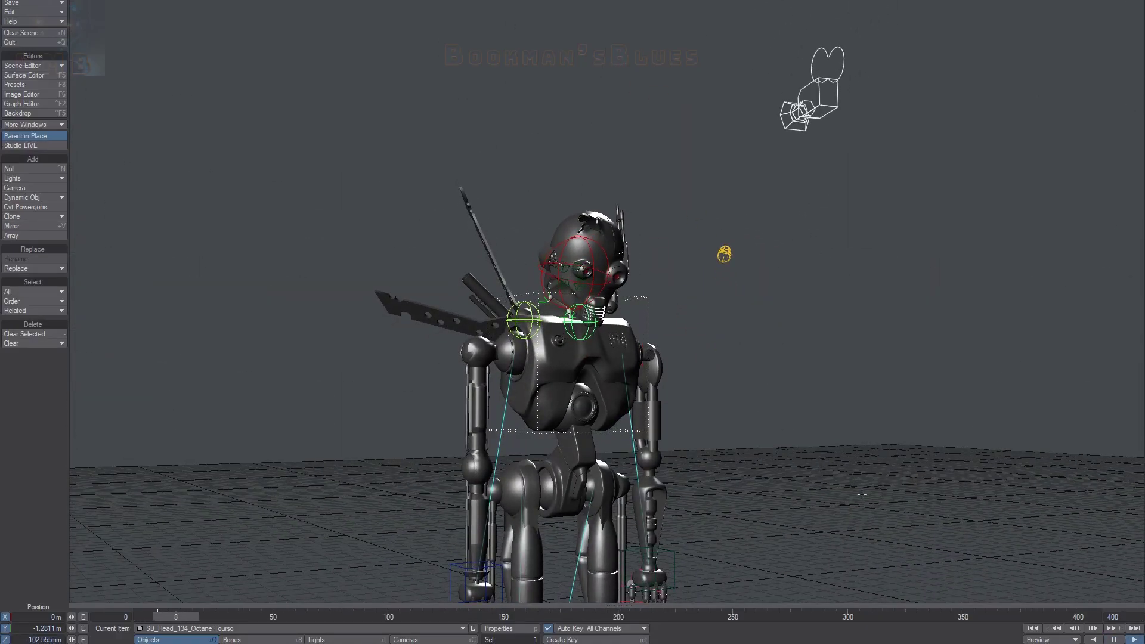
scroll(607, 305, up, 6)
alt+drag(608, 304, 799, 319)
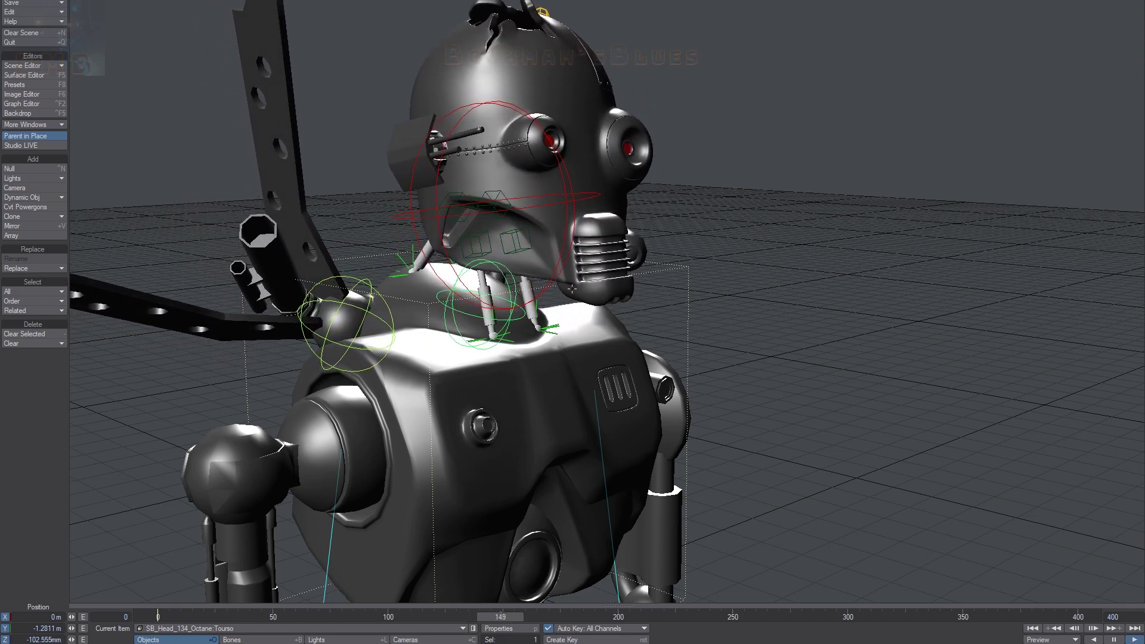
drag(267, 617, 158, 618)
alt+drag(715, 322, 761, 330)
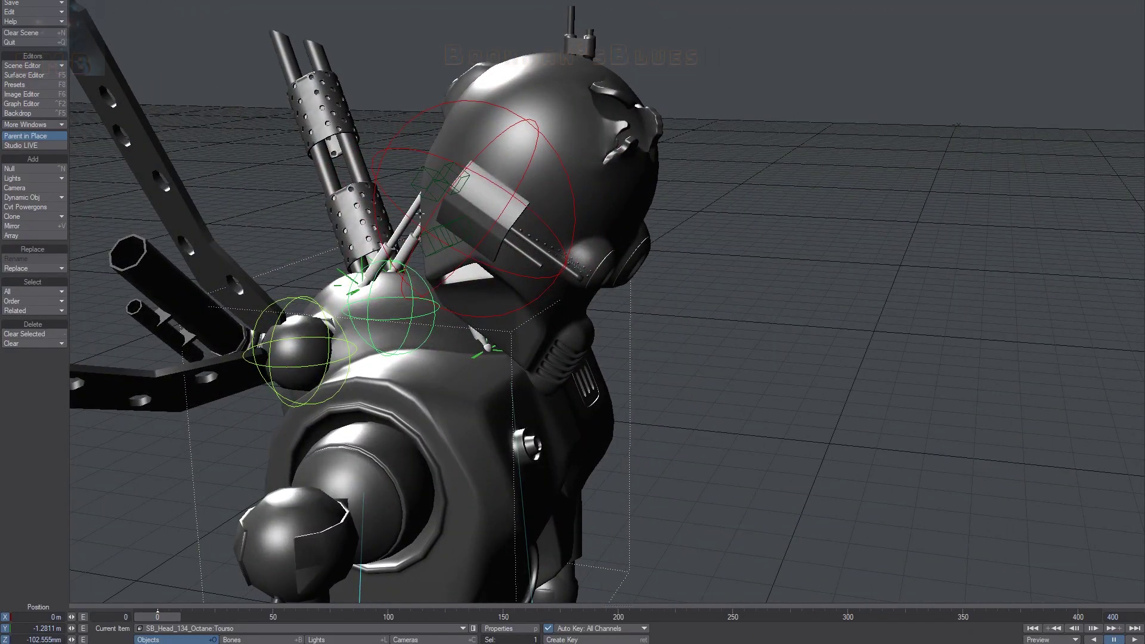
mouse_move(390, 128)
ctrl+alt+mouse_down()
mouse_move(239, 129)
mouse_move(411, 128)
mouse_move(382, 129)
ctrl+alt+mouse_up()
alt+drag(507, 206, 491, 150)
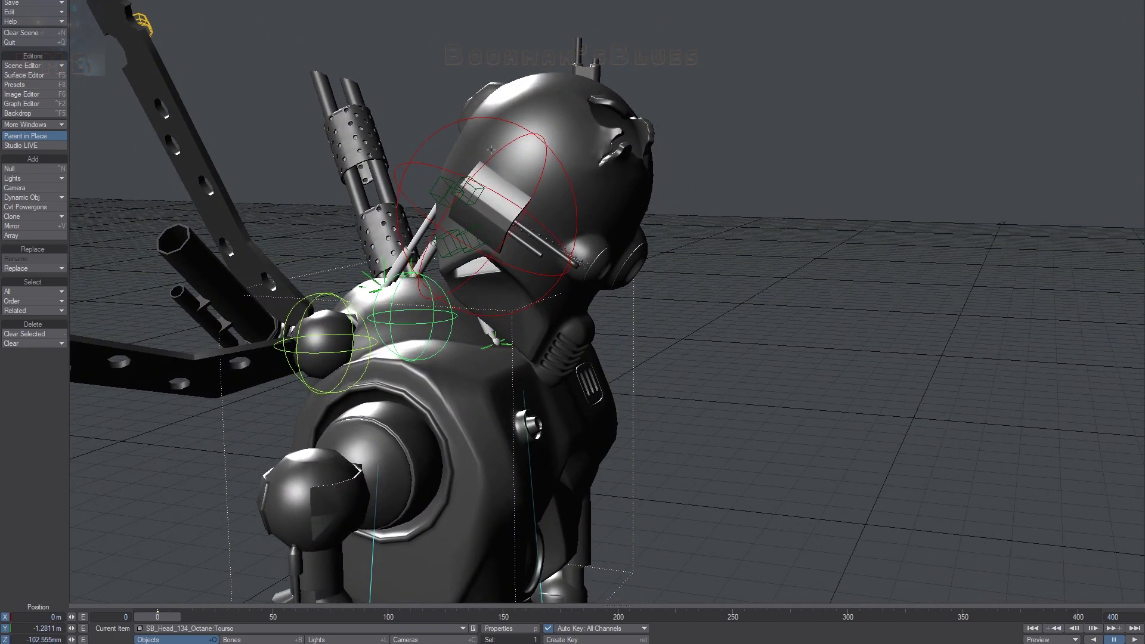
- Start an FBX export of the scene, with the output file ScrapBotRig_04tt_HeadRotTest_010.fbx in the FBX folder
click(31, 3)
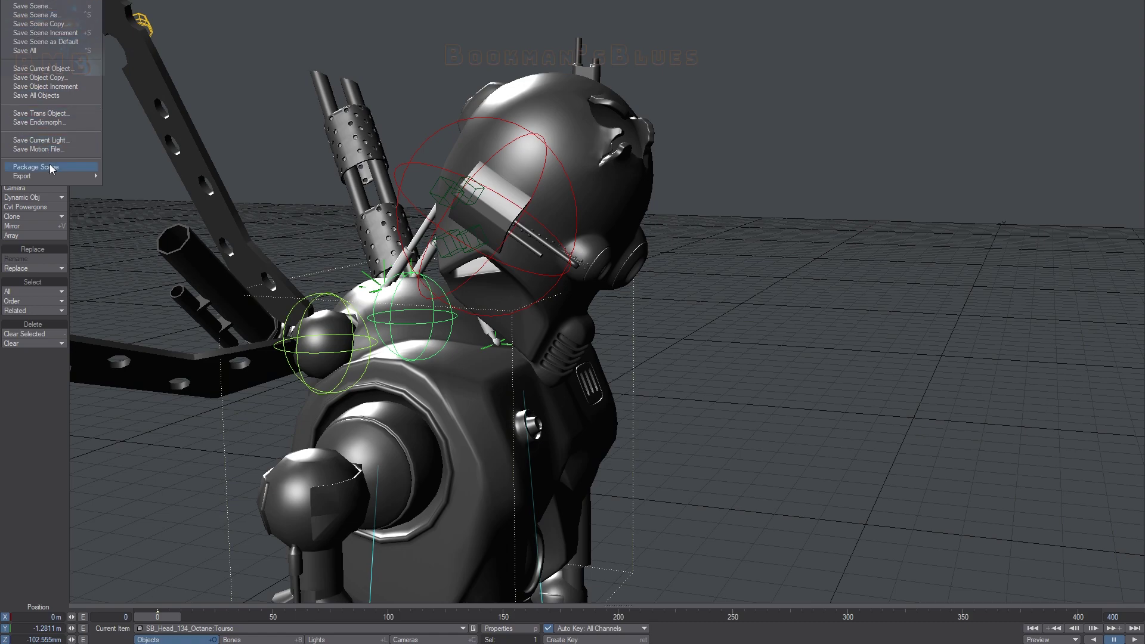
mouse_move(49, 178)
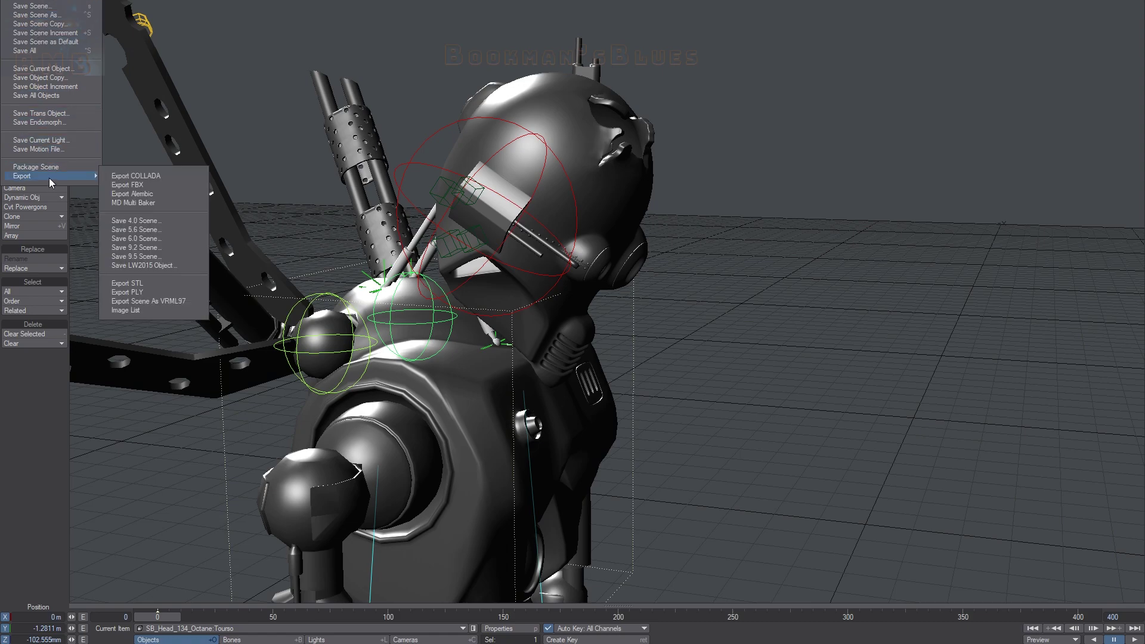
click(159, 180)
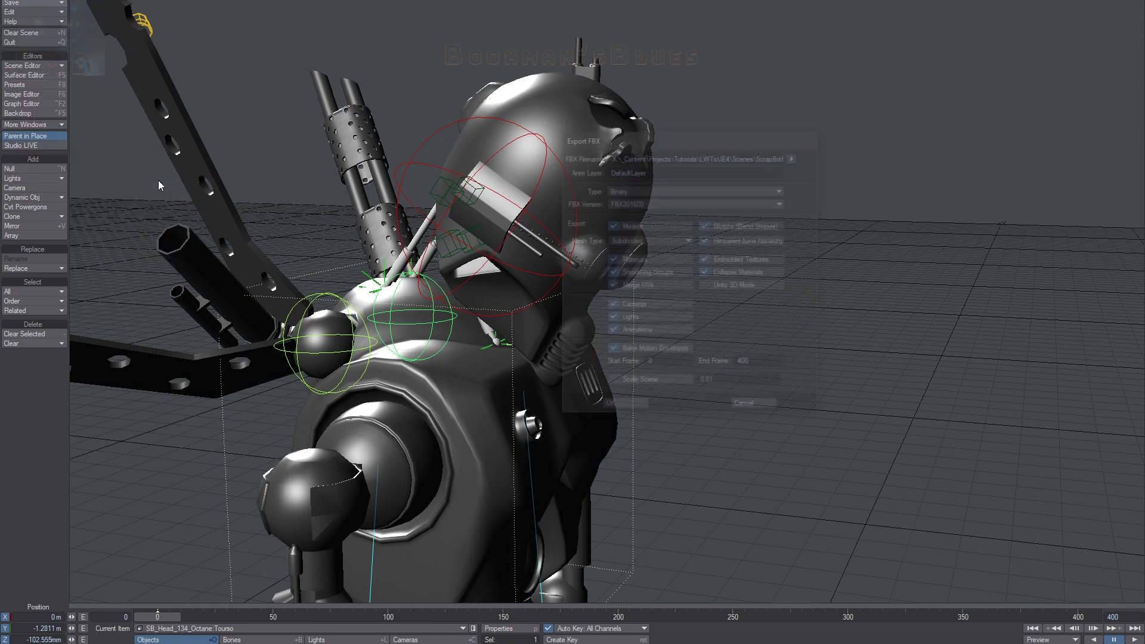
click(795, 157)
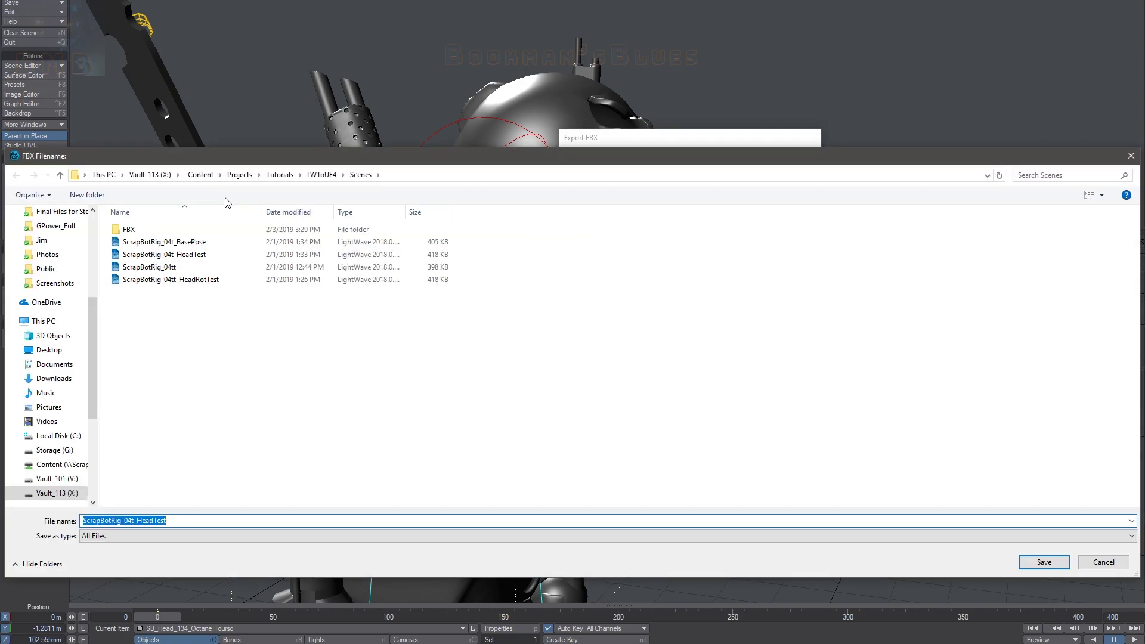
double_click(139, 227)
click(214, 406)
click(186, 522)
drag(186, 522, 193, 525)
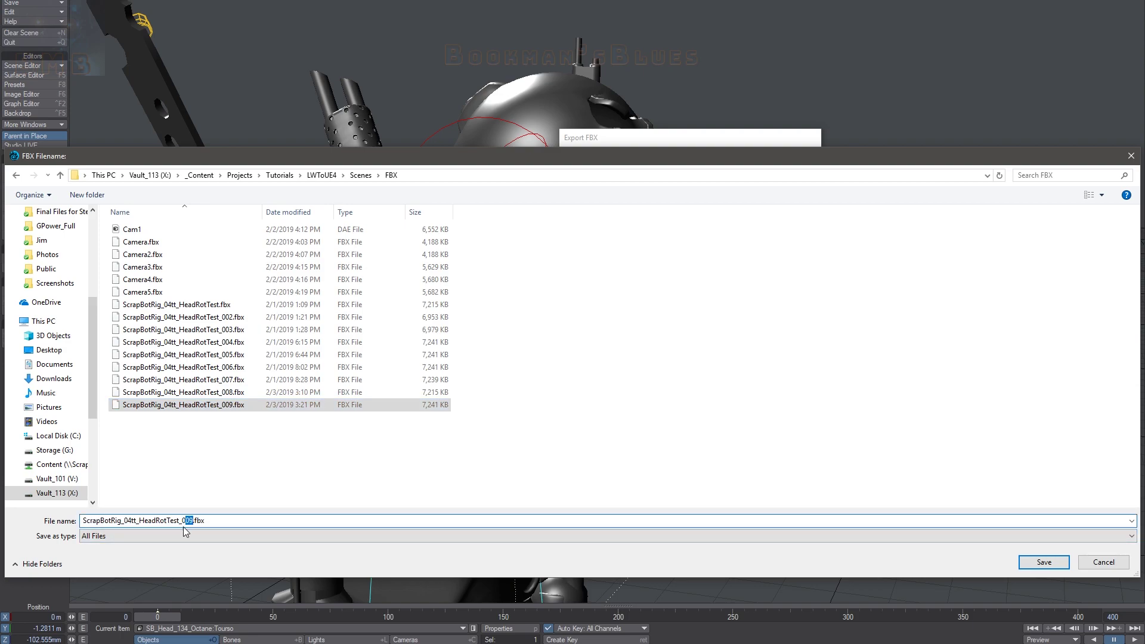
text(10)
key(Return)
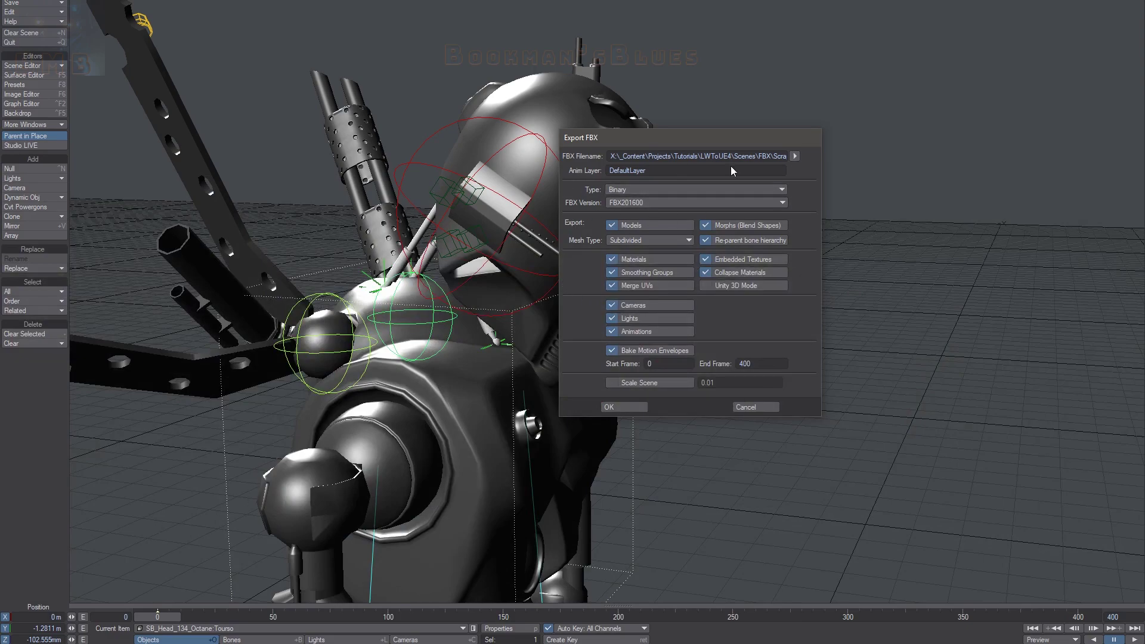
- Choose FBX201600 as the FBX version and run the export
drag(701, 138, 601, 142)
click(551, 206)
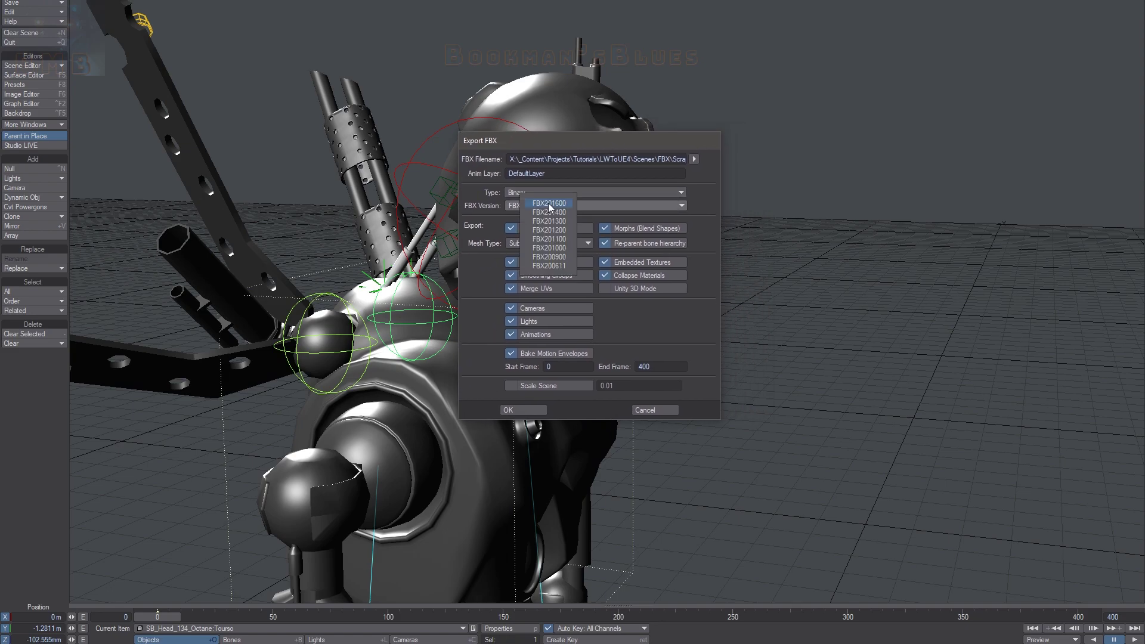
click(554, 203)
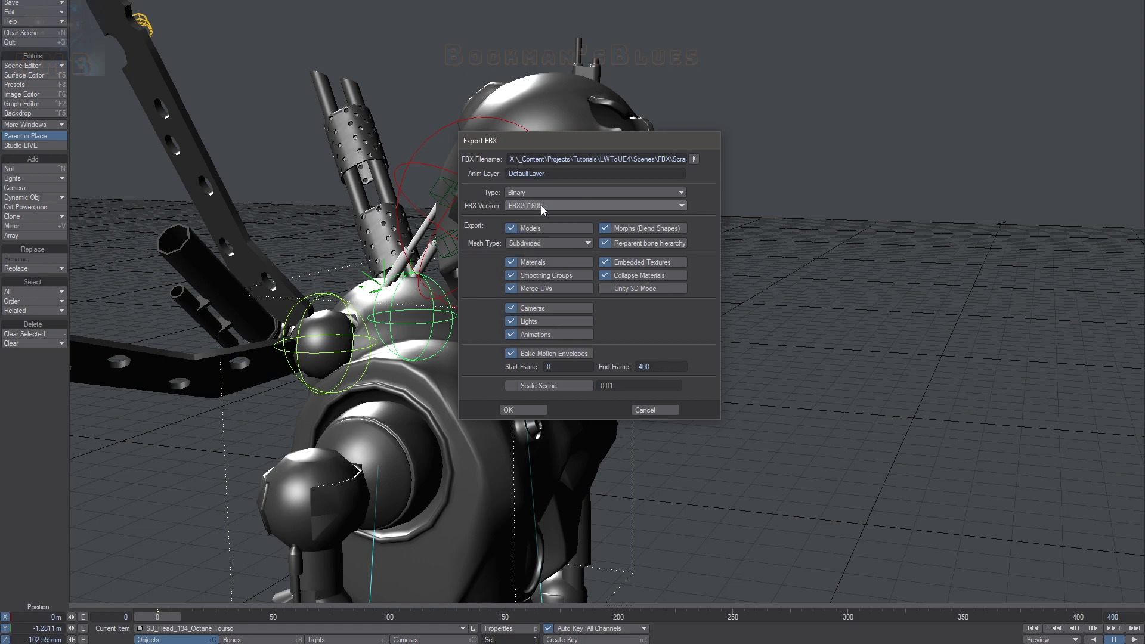
click(541, 205)
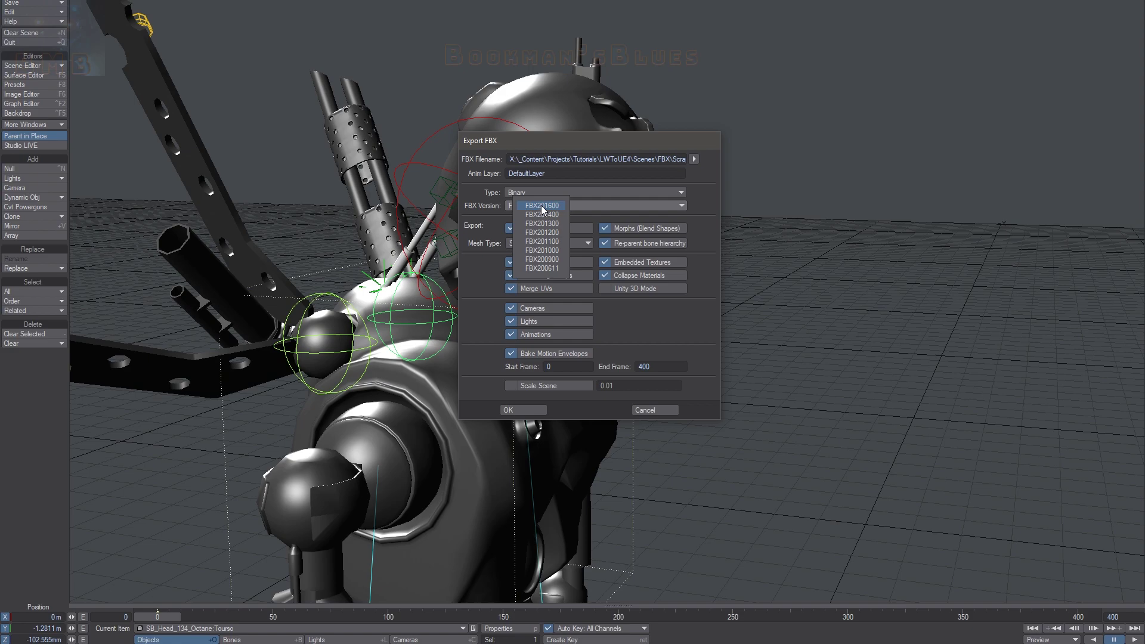
click(543, 206)
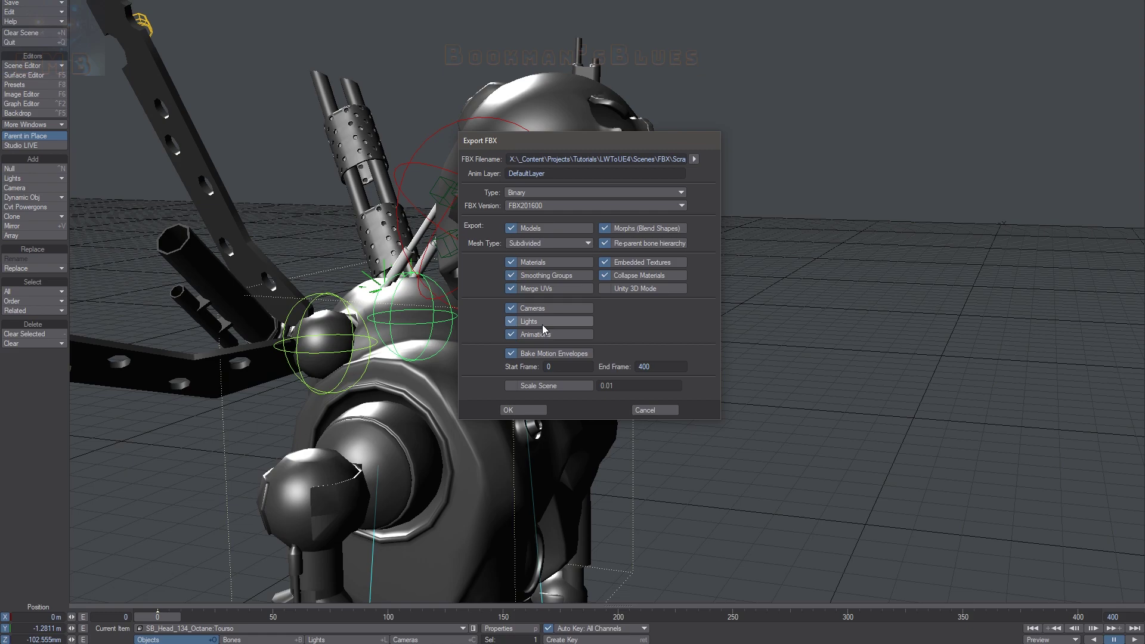
click(527, 410)
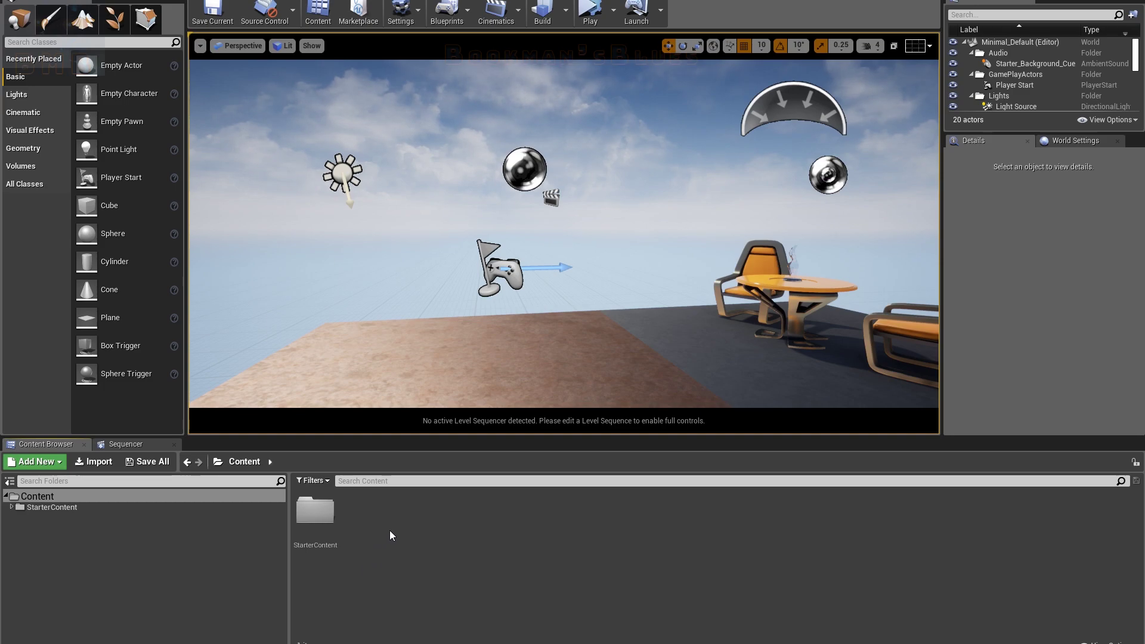
- Switch to Unreal Editor, create a folder named LW2UE in the project's Content folder, and open it
right_click(385, 511)
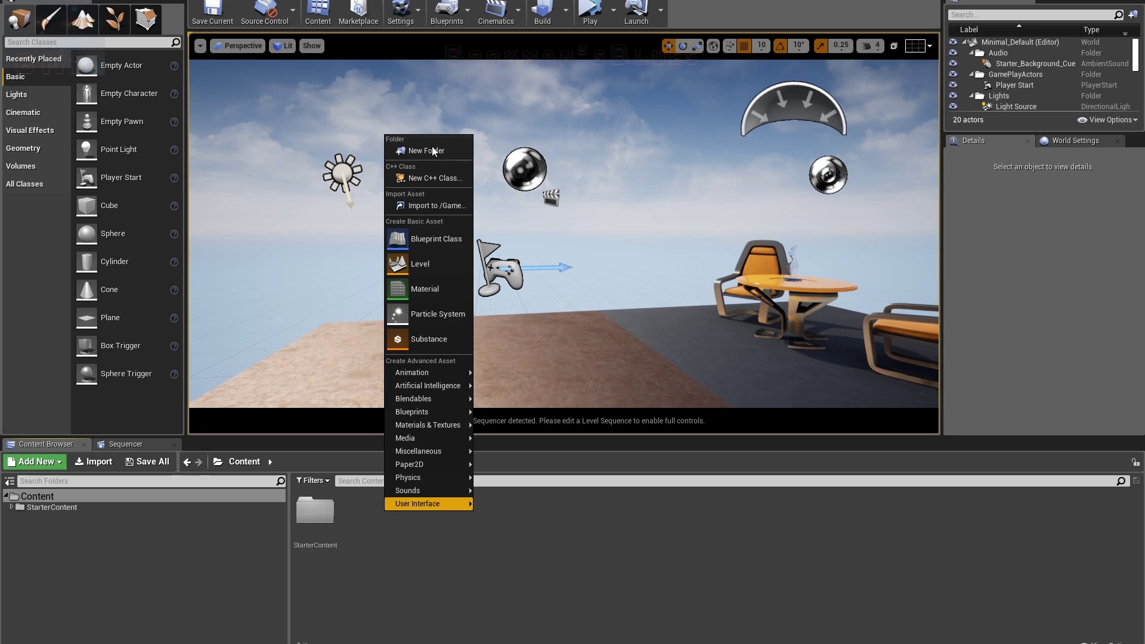
click(433, 149)
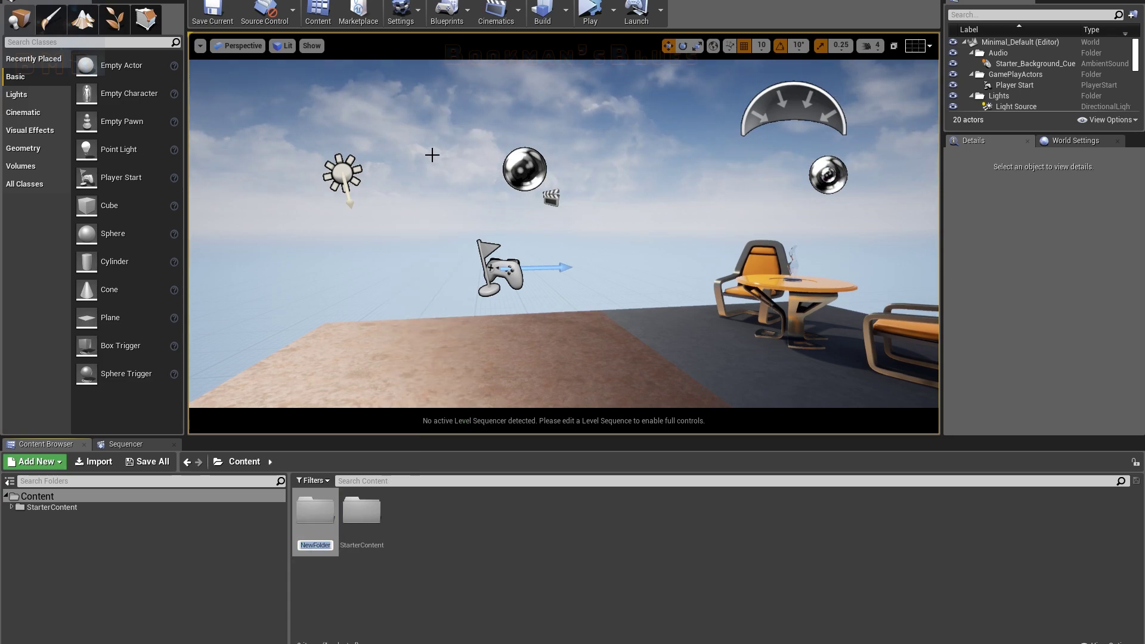
text(LW2)
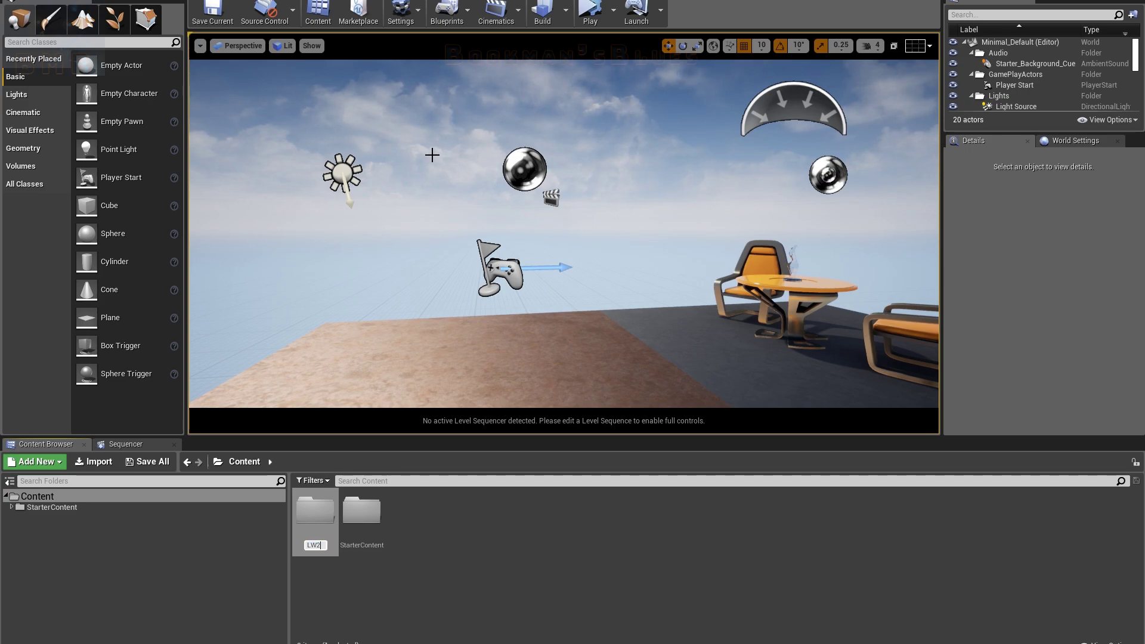
text(UE)
key(Return)
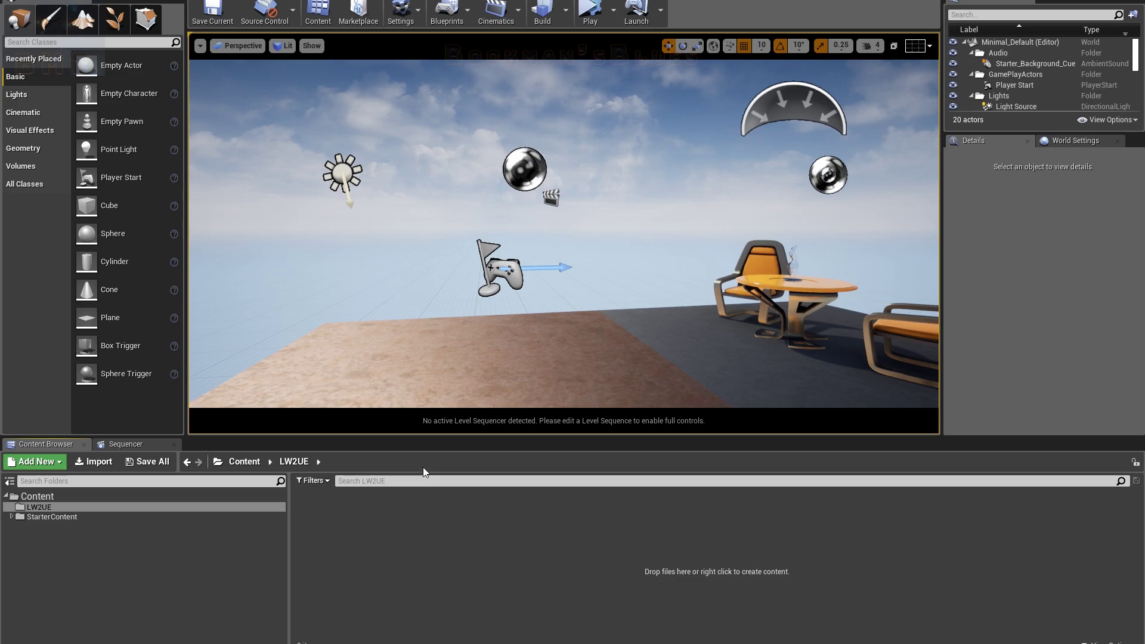
- Start importing ScrapBotRig_04tt_HeadRotTest_010.fbx into the LW2UE folder
right_click(360, 522)
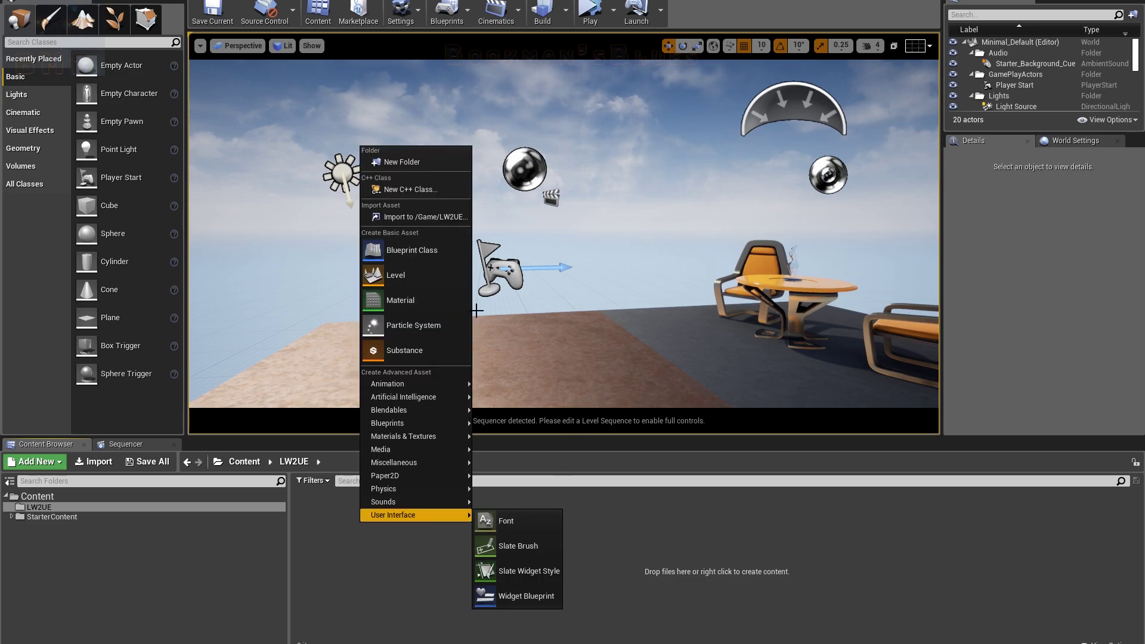
click(409, 220)
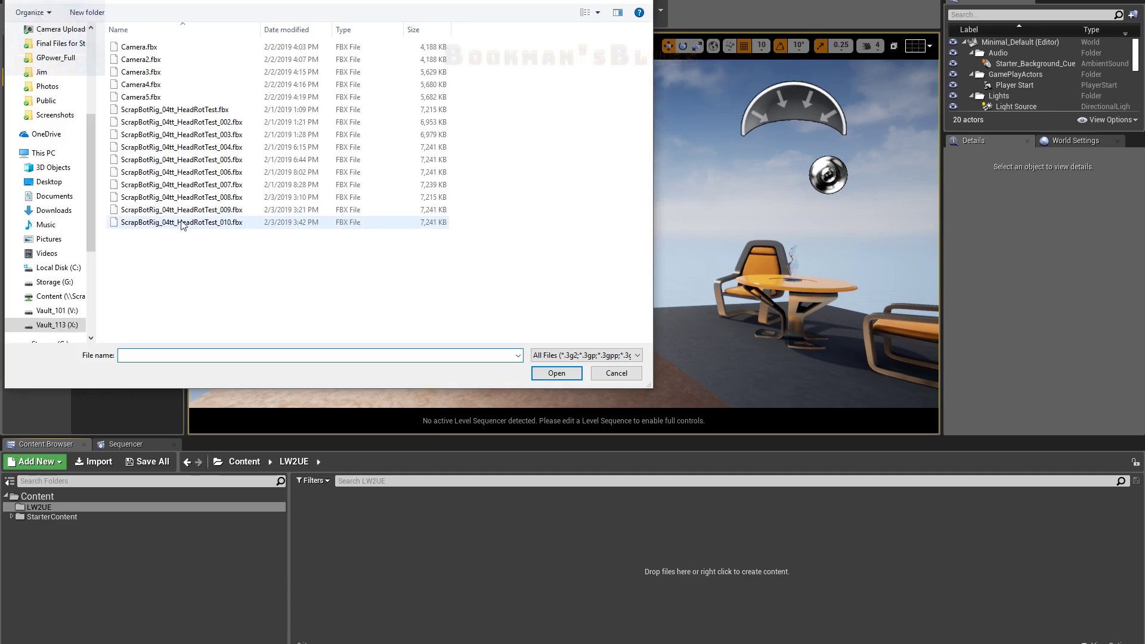
click(409, 222)
click(563, 374)
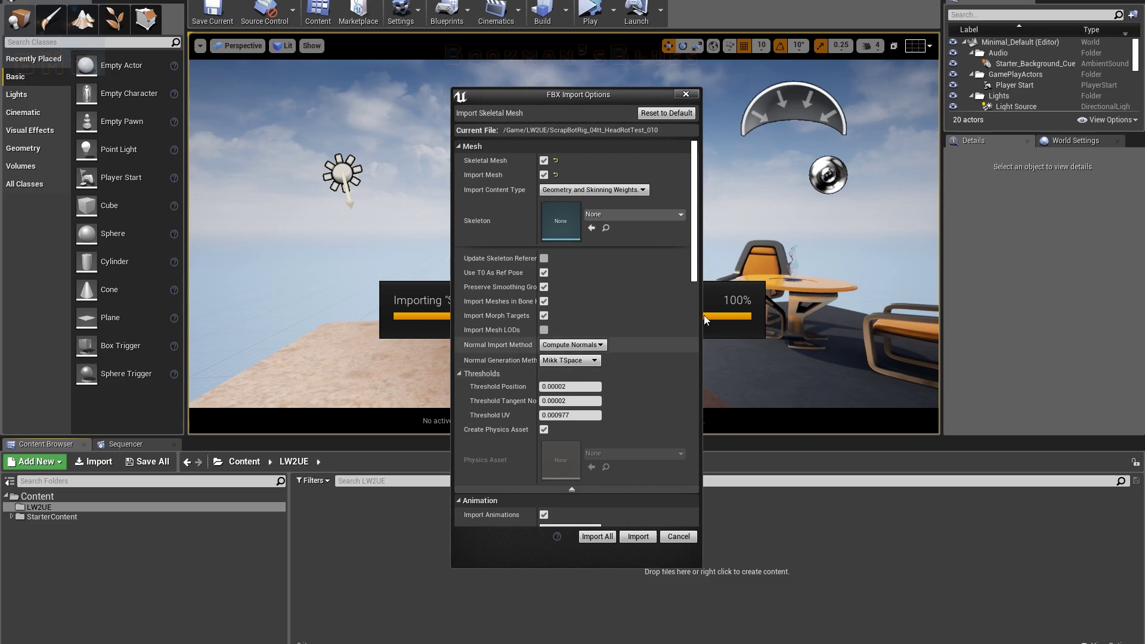
- Examine the FBX import options for the skeletal mesh, from the mesh and animation settings through to the file information
drag(574, 94, 573, 93)
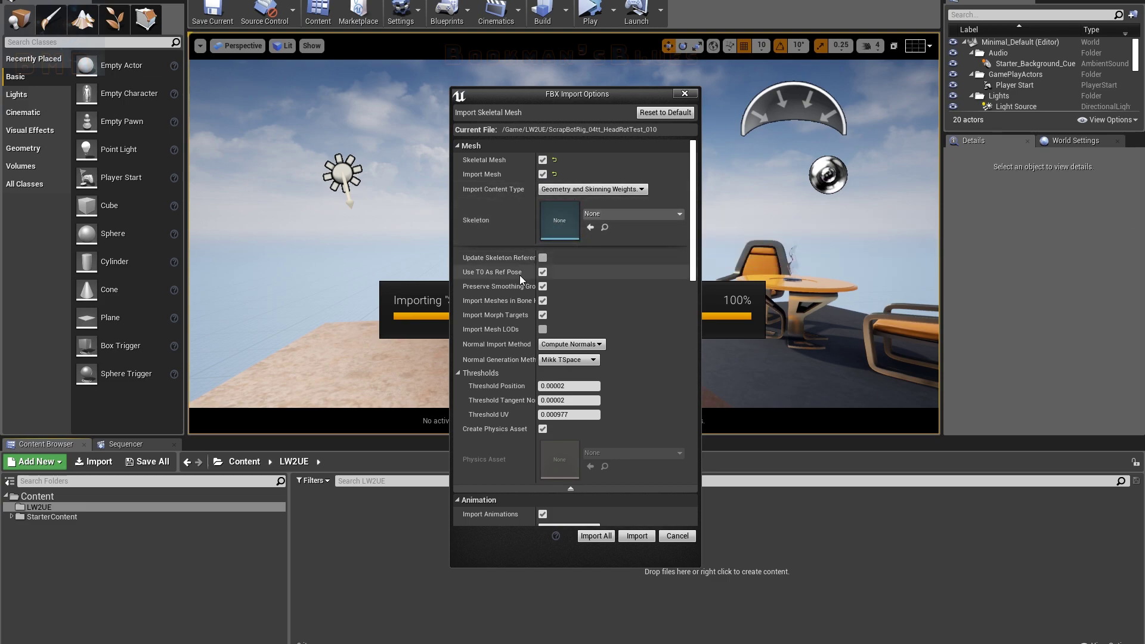
scroll(517, 278, down, 3)
scroll(508, 282, down, 5)
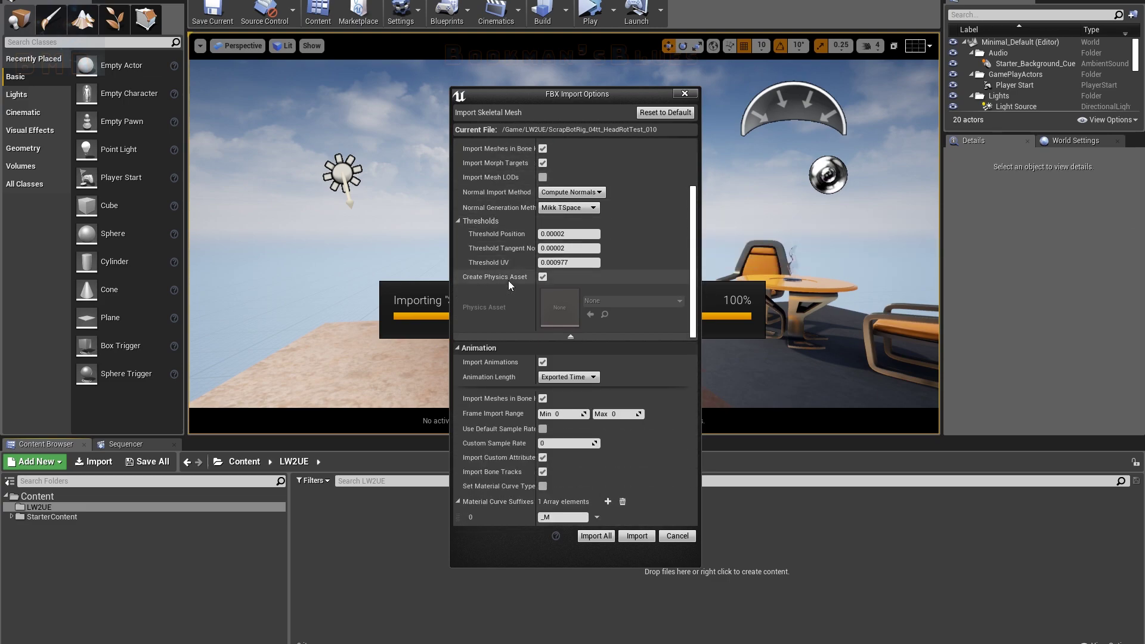
scroll(508, 280, down, 5)
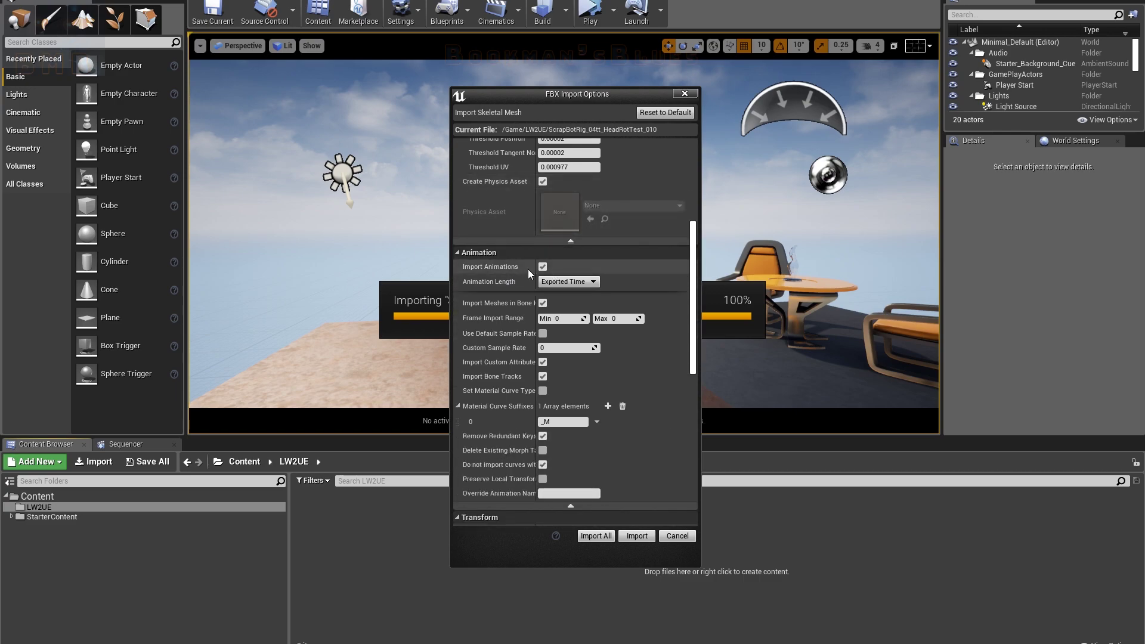
scroll(520, 288, down, 2)
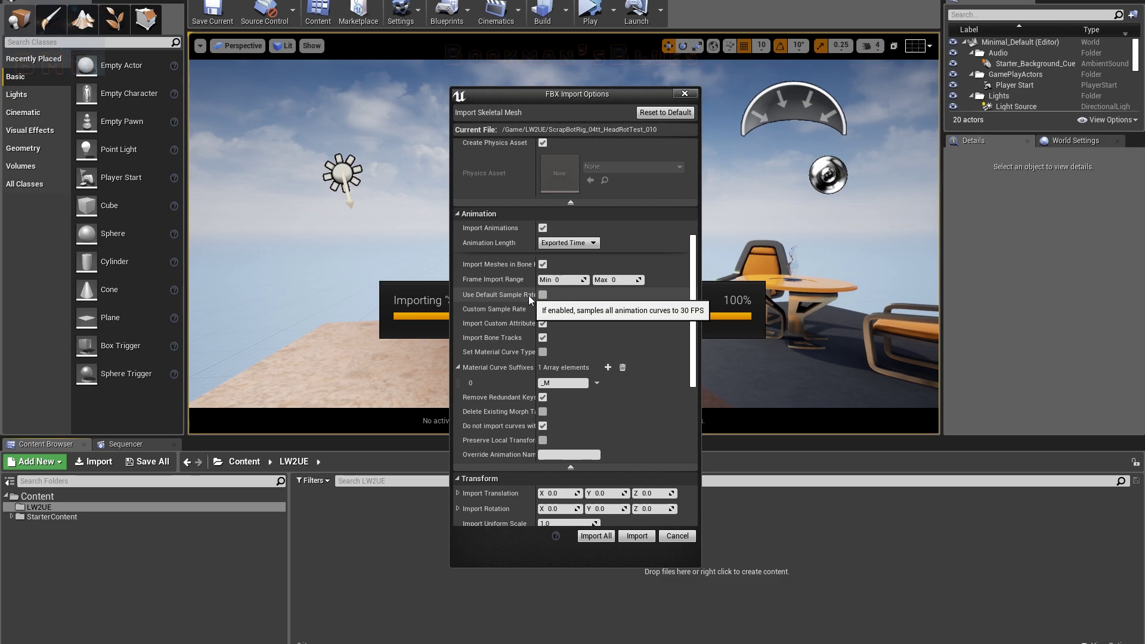
scroll(499, 307, down, 2)
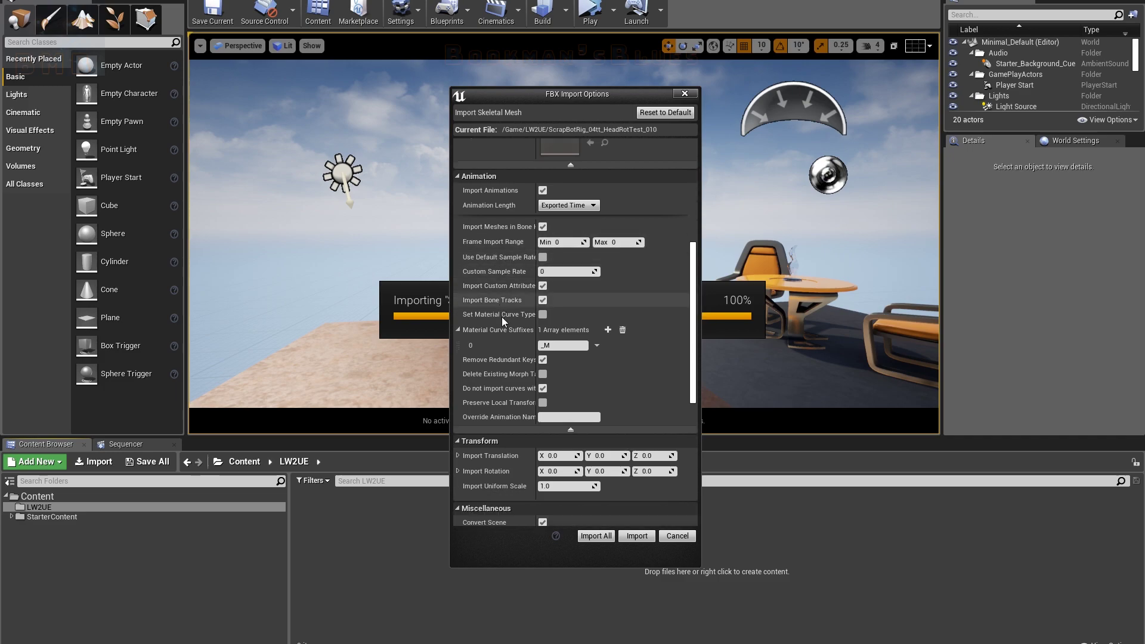
scroll(502, 353, down, 4)
scroll(507, 339, down, 6)
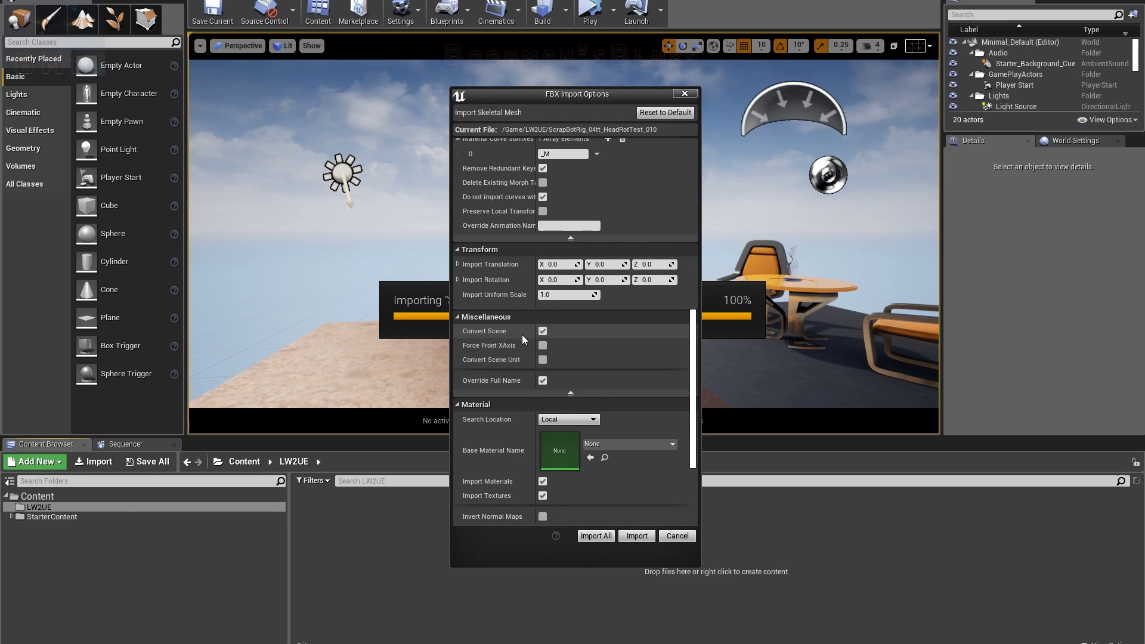
scroll(533, 348, down, 7)
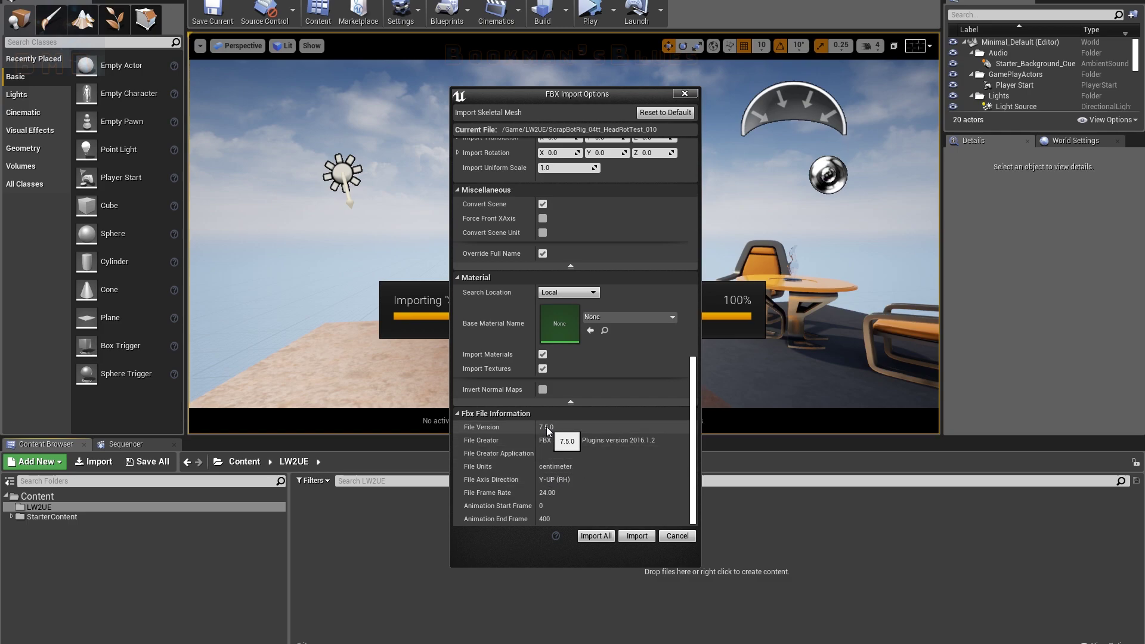
- Import the robot's skeletal mesh, animation and materials into the LW2UE folder with the current FBX import options
click(636, 535)
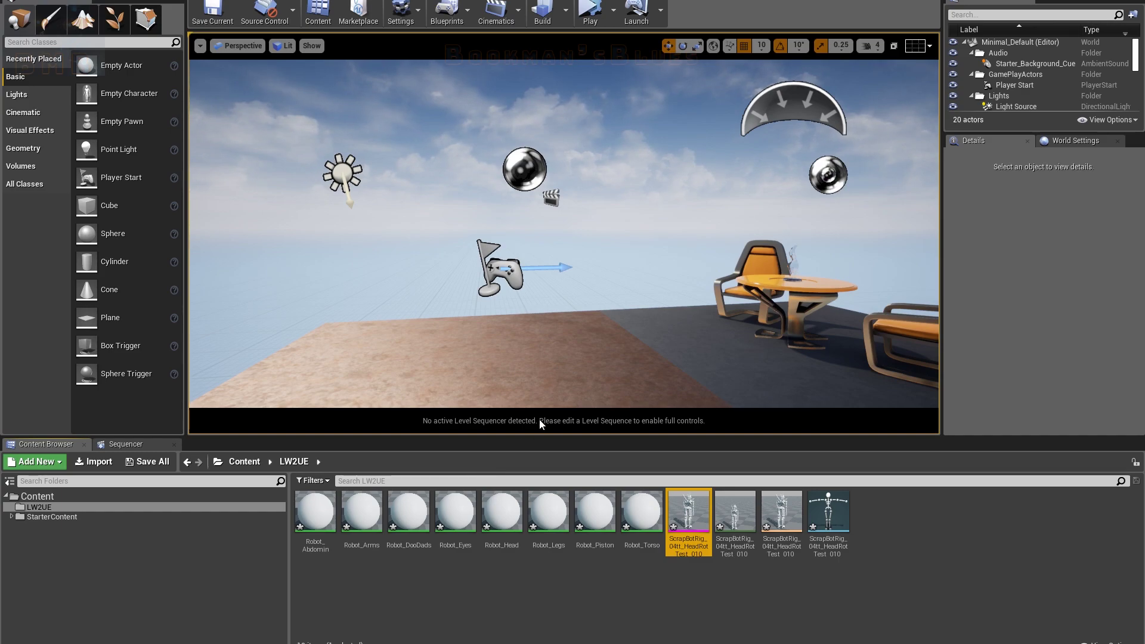
click(580, 583)
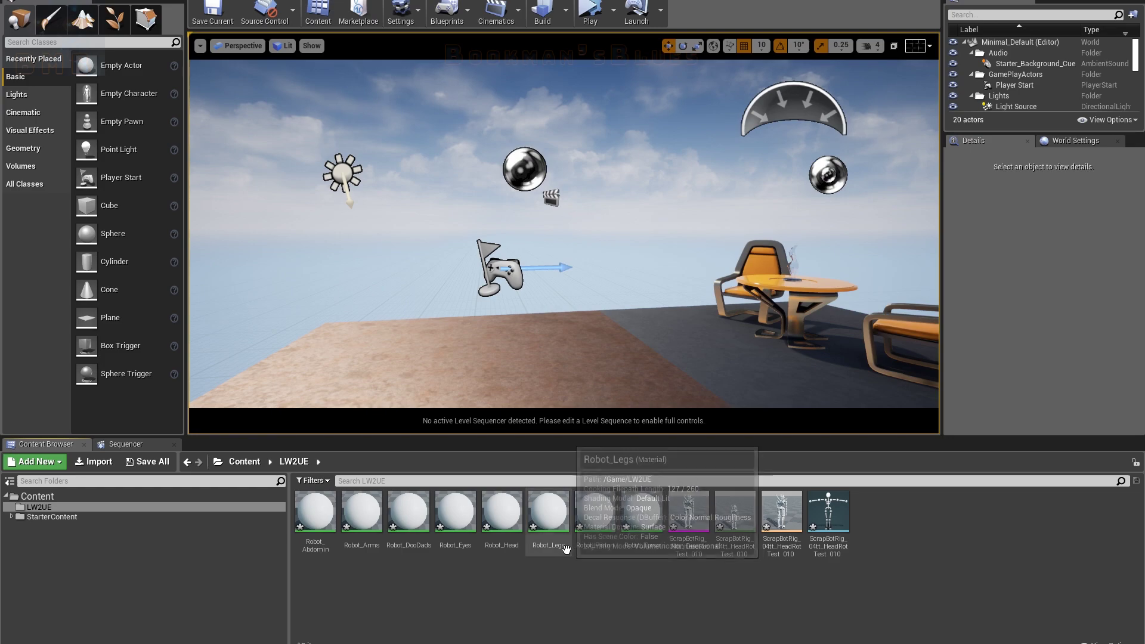
- Examine the imported robot materials and the ScrapBotRig_04tt_HeadRotTest_010 skeletal mesh in the LW2UE folder
click(333, 512)
click(381, 513)
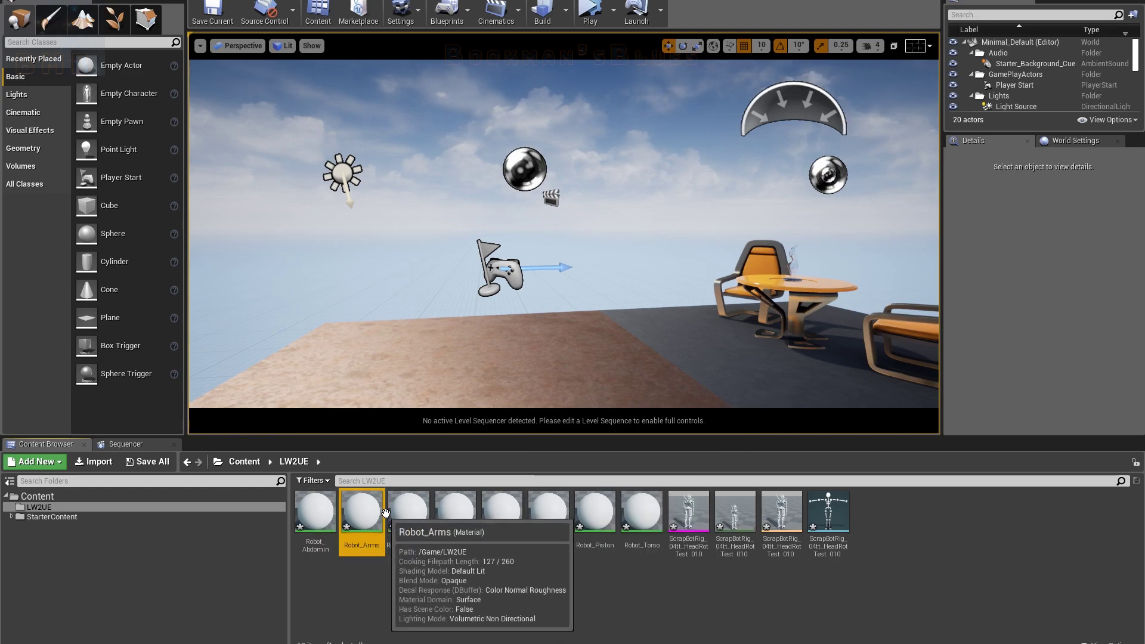
click(396, 507)
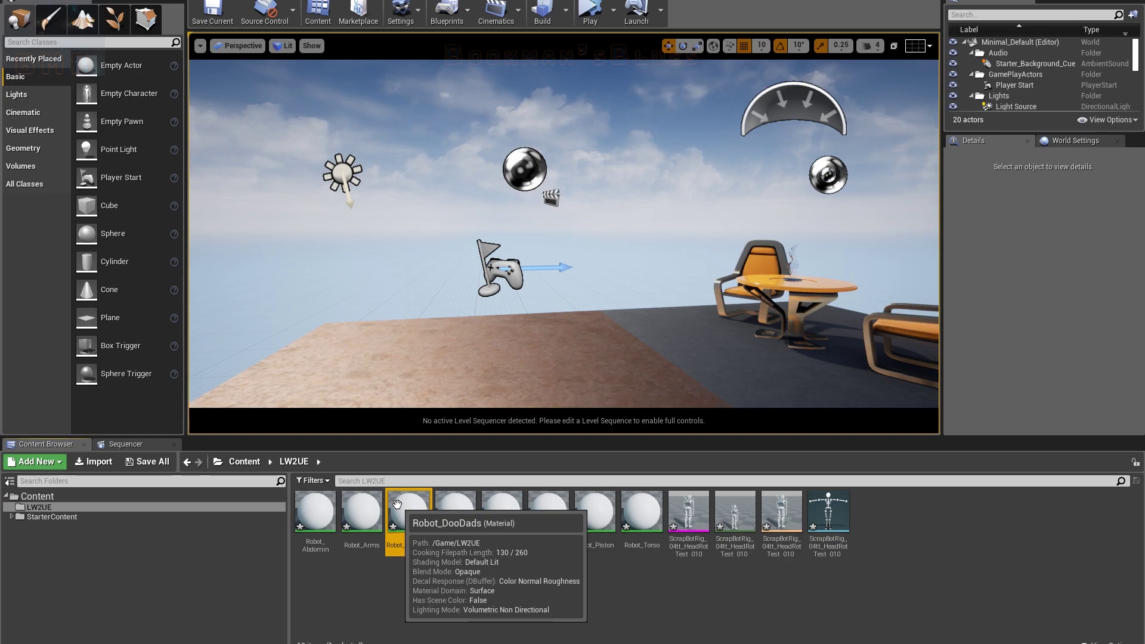
click(674, 540)
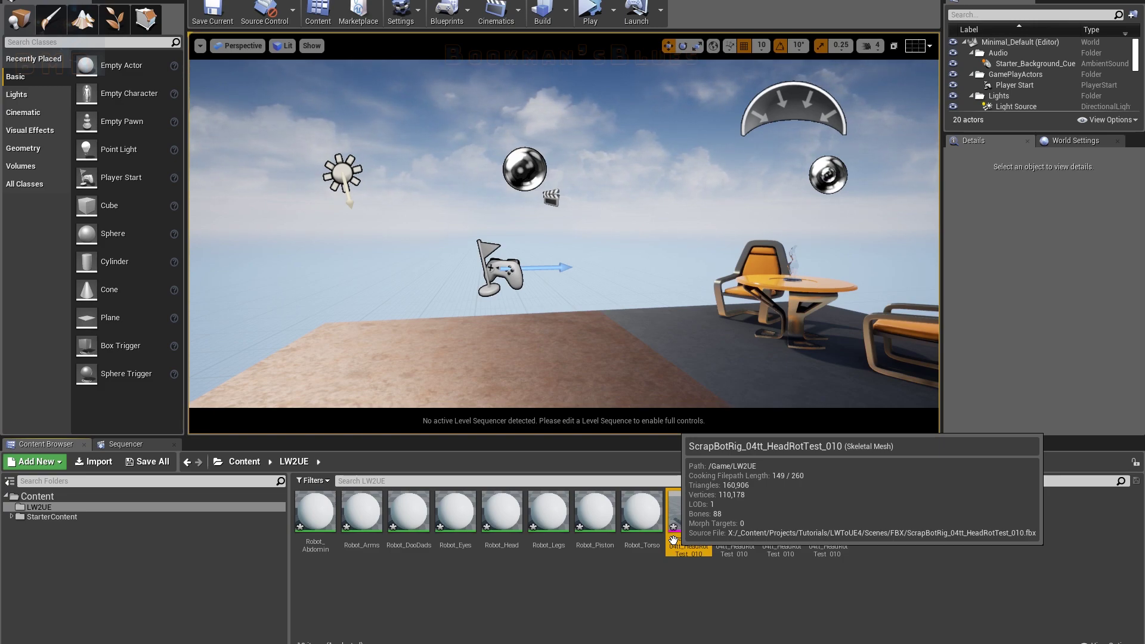
click(625, 575)
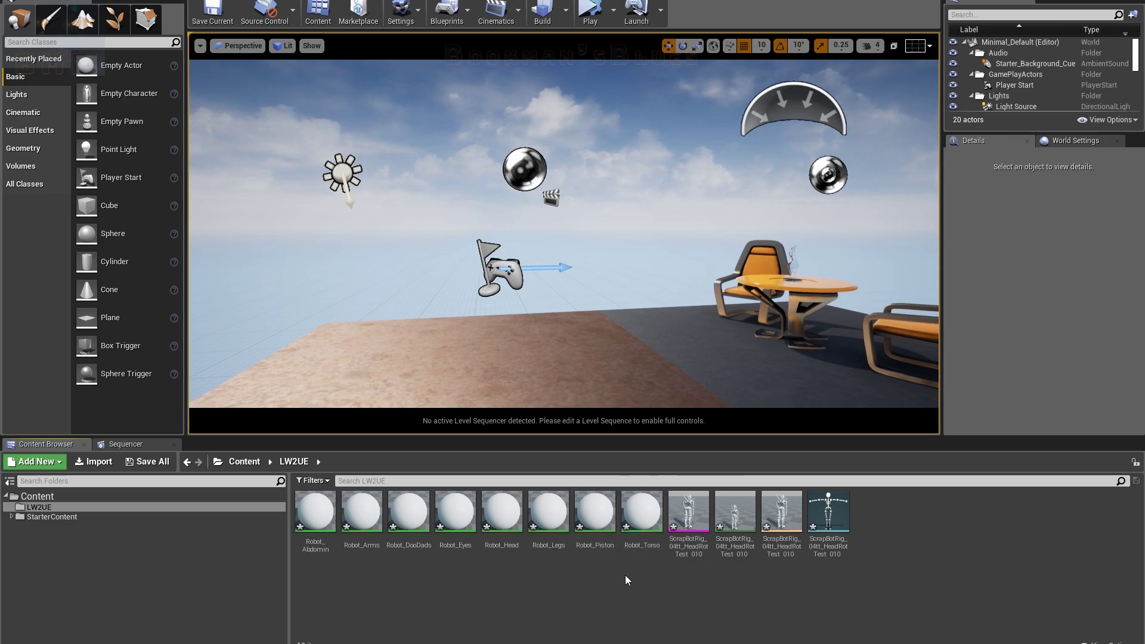
click(315, 512)
shift+click(629, 515)
click(464, 606)
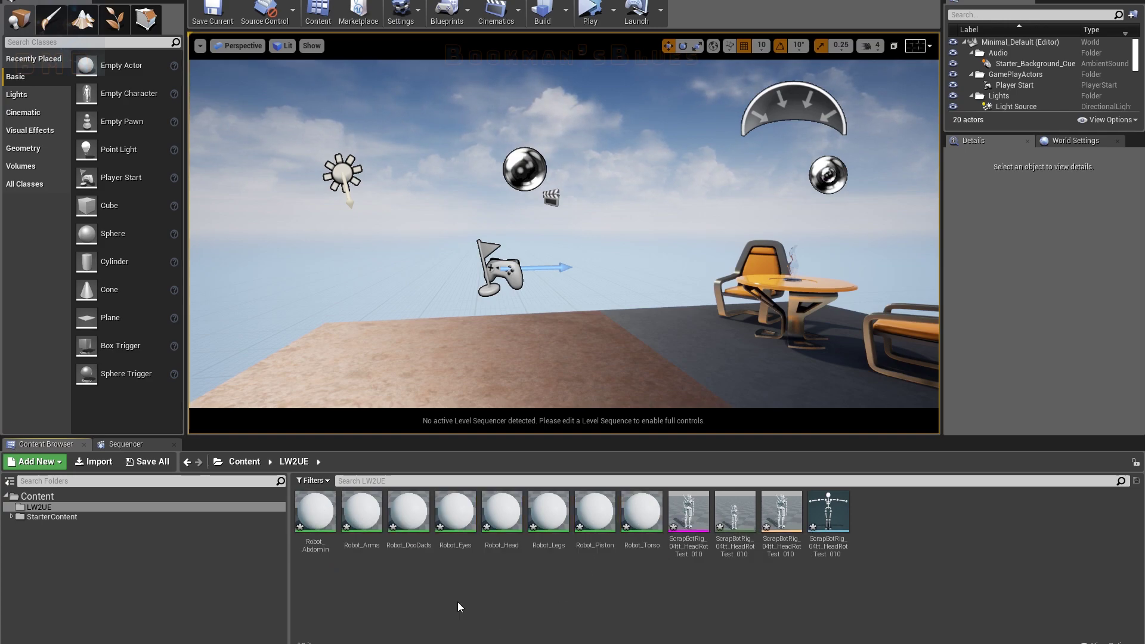
click(326, 526)
click(356, 525)
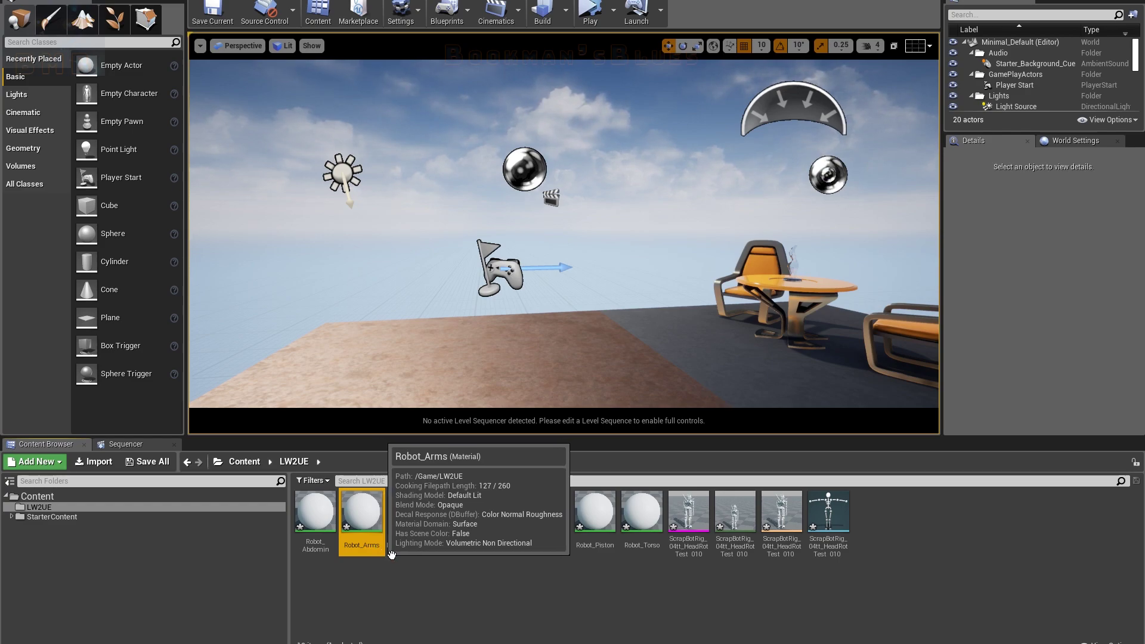
click(408, 564)
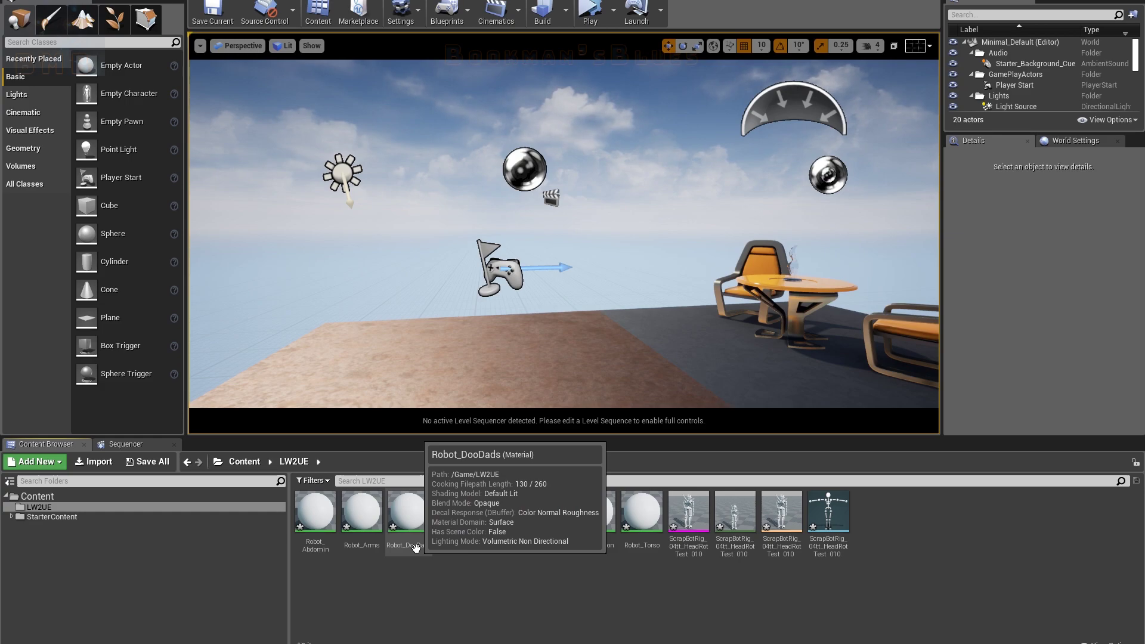
click(590, 523)
click(589, 574)
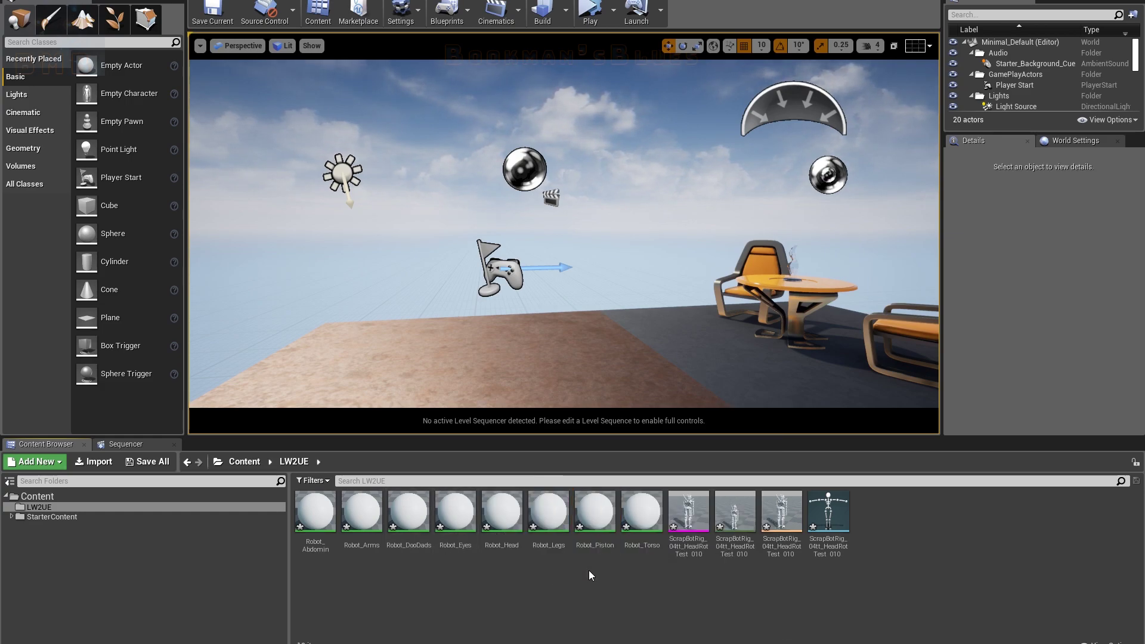
click(524, 529)
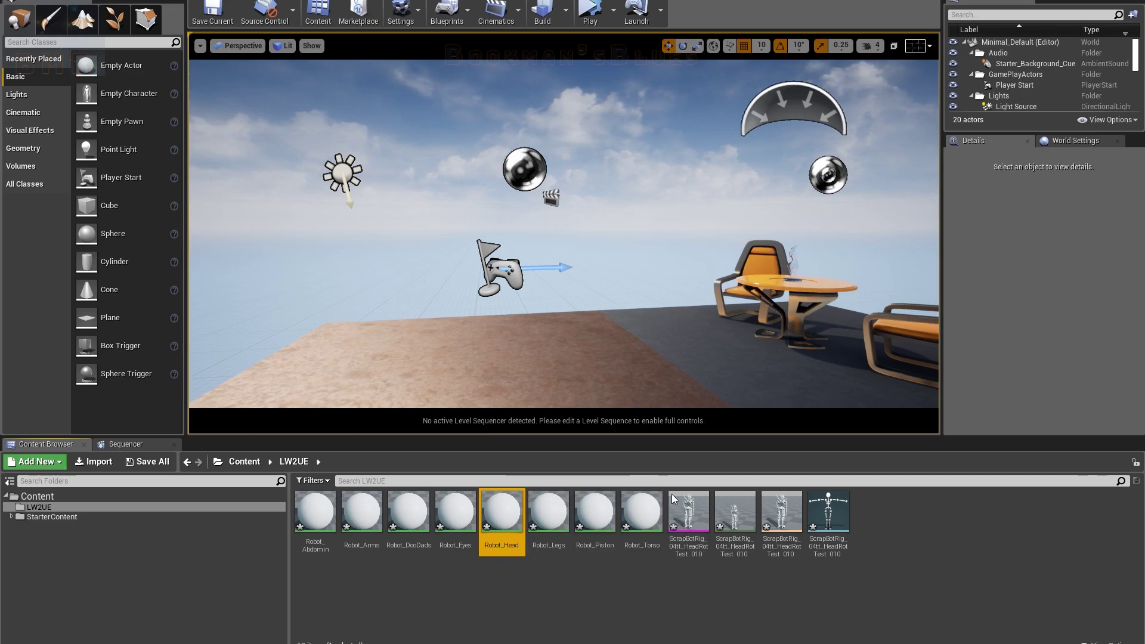
click(703, 546)
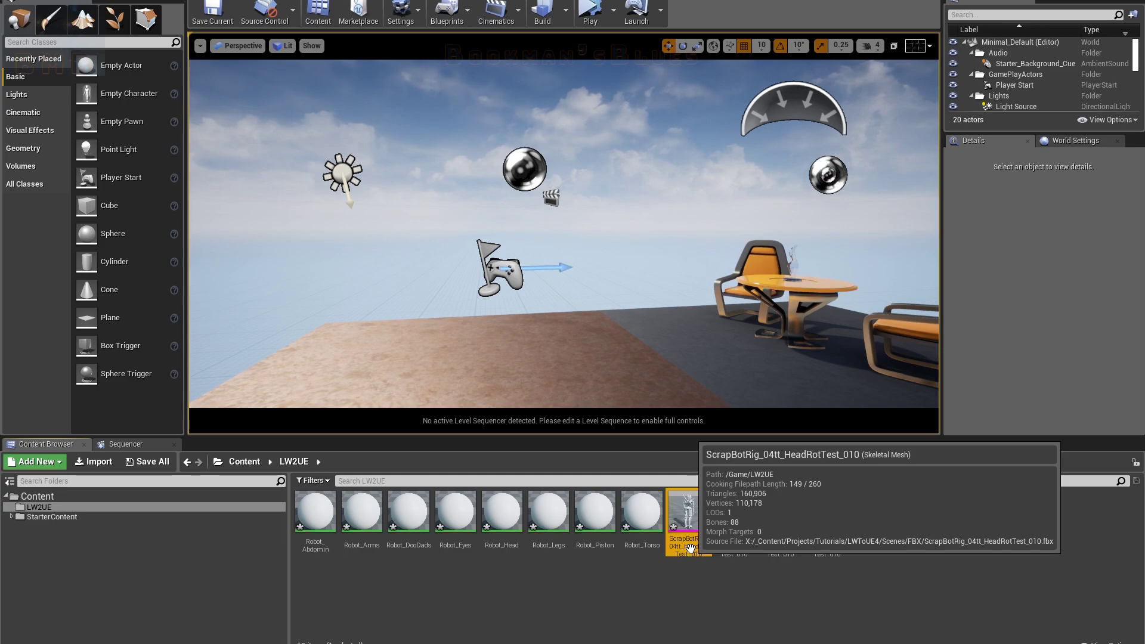
click(315, 513)
click(362, 513)
click(683, 510)
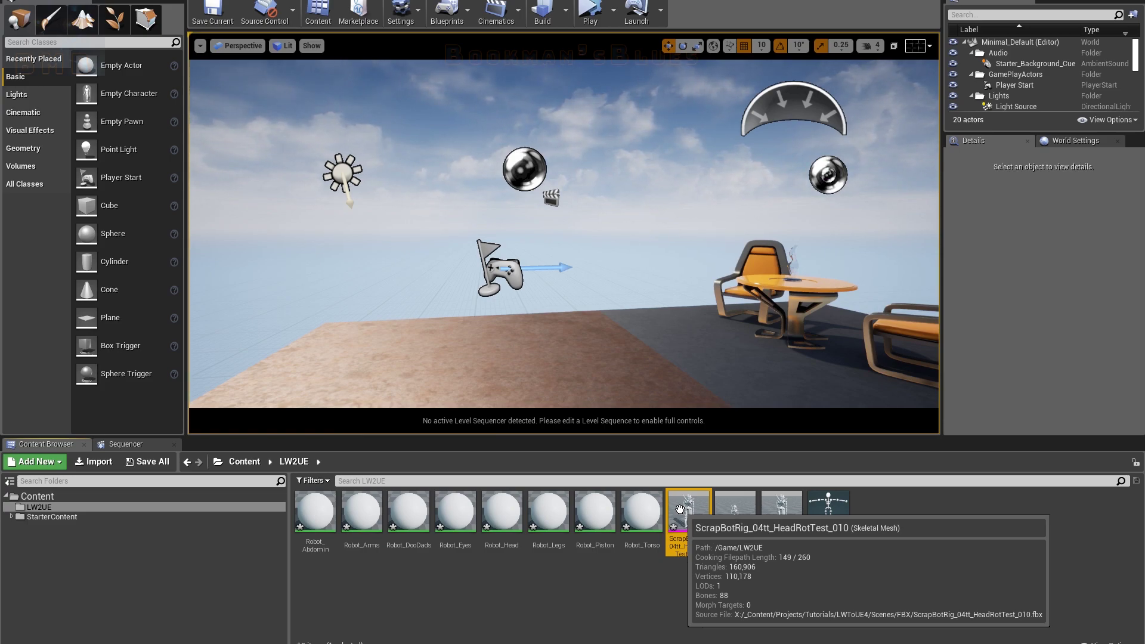
click(408, 512)
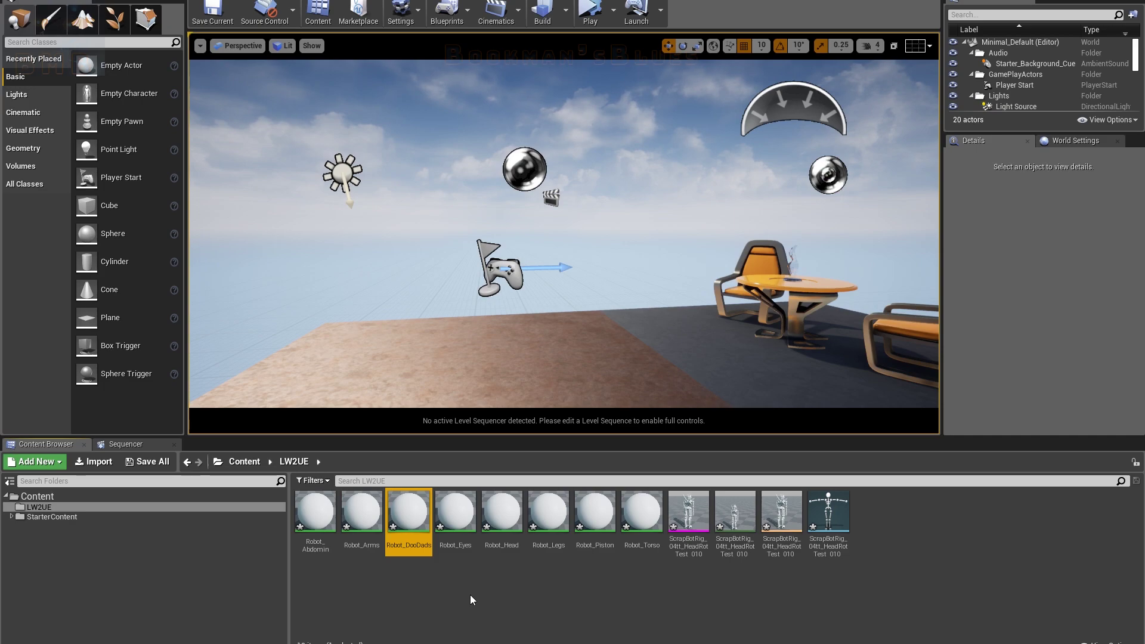
click(620, 604)
click(505, 528)
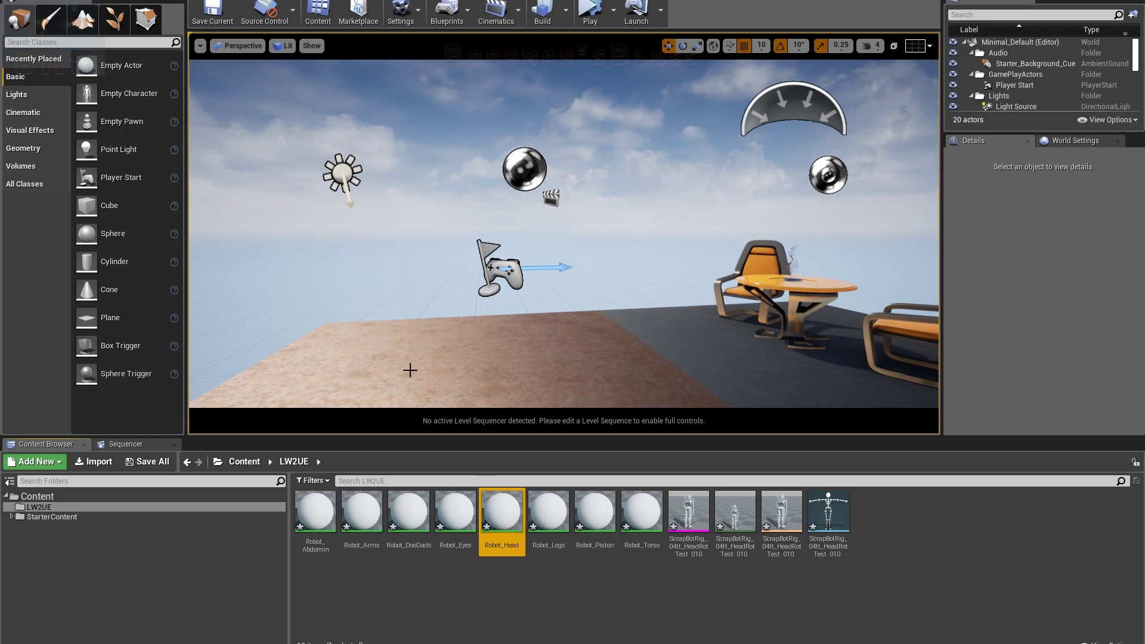
click(692, 532)
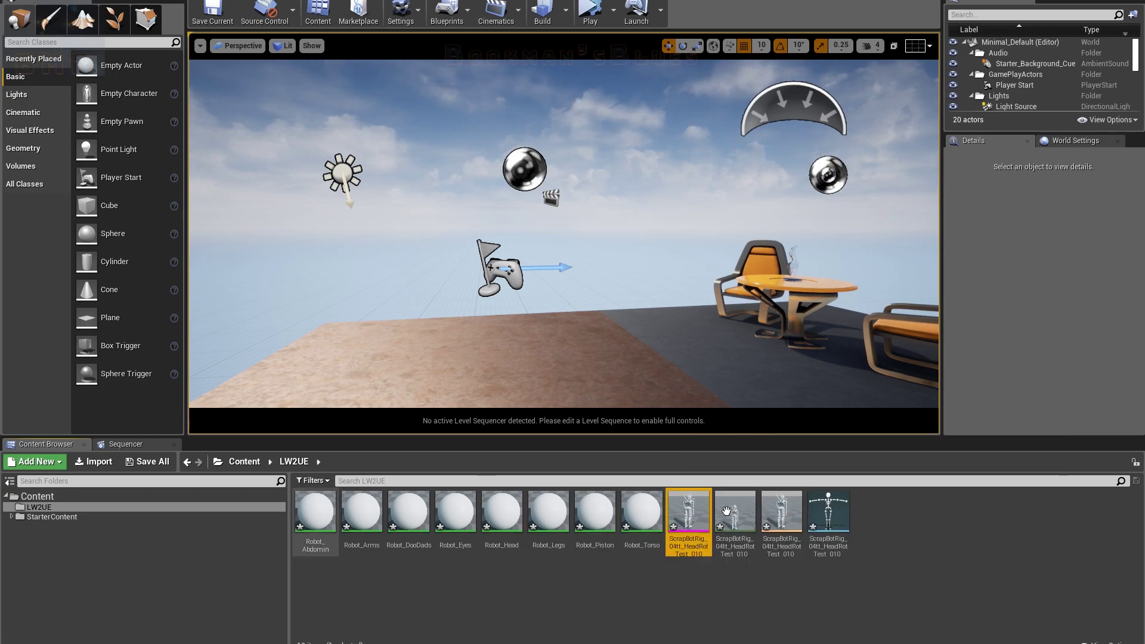
click(500, 583)
click(315, 515)
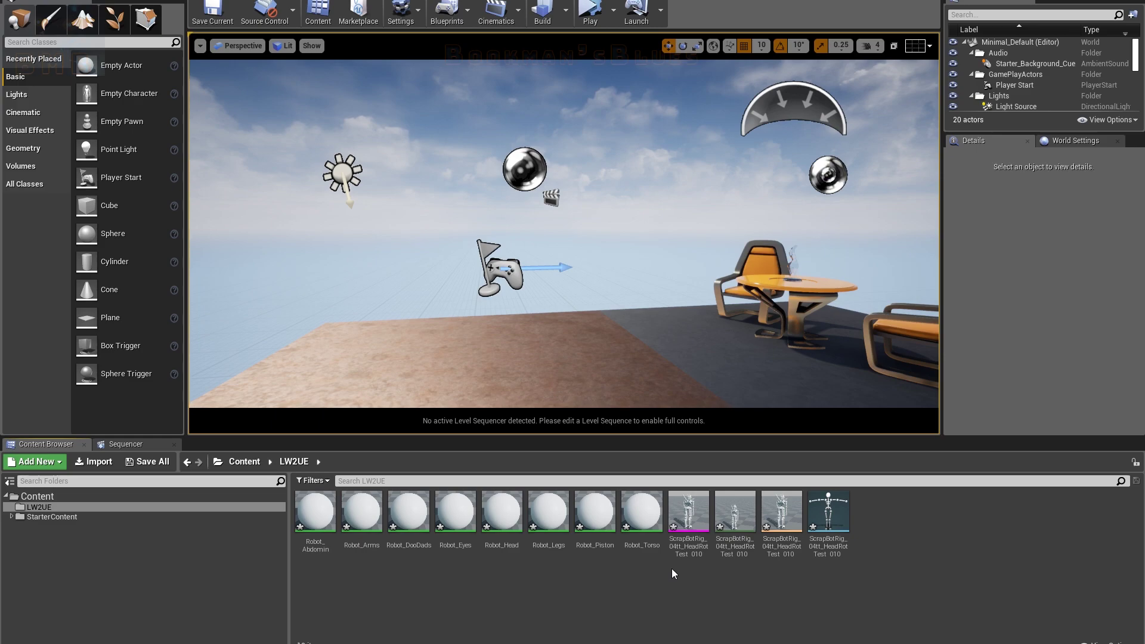
- Open the ScrapBotRig_04tt_HeadRotTest_010 skeletal mesh, inspect its model and material slots up close, and close it
click(691, 509)
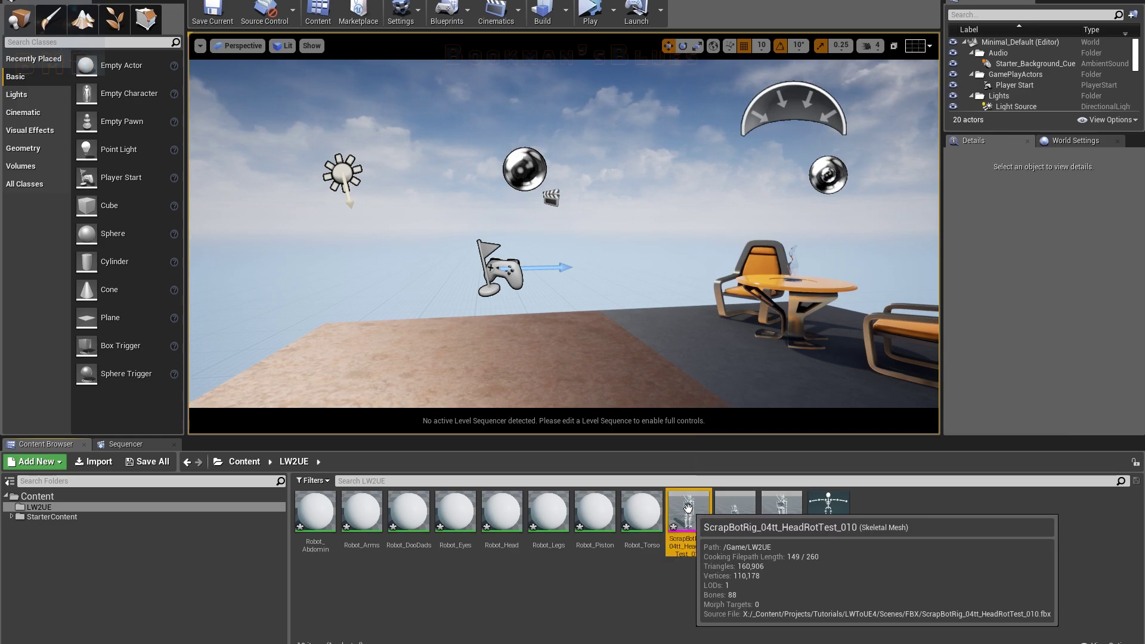
double_click(691, 508)
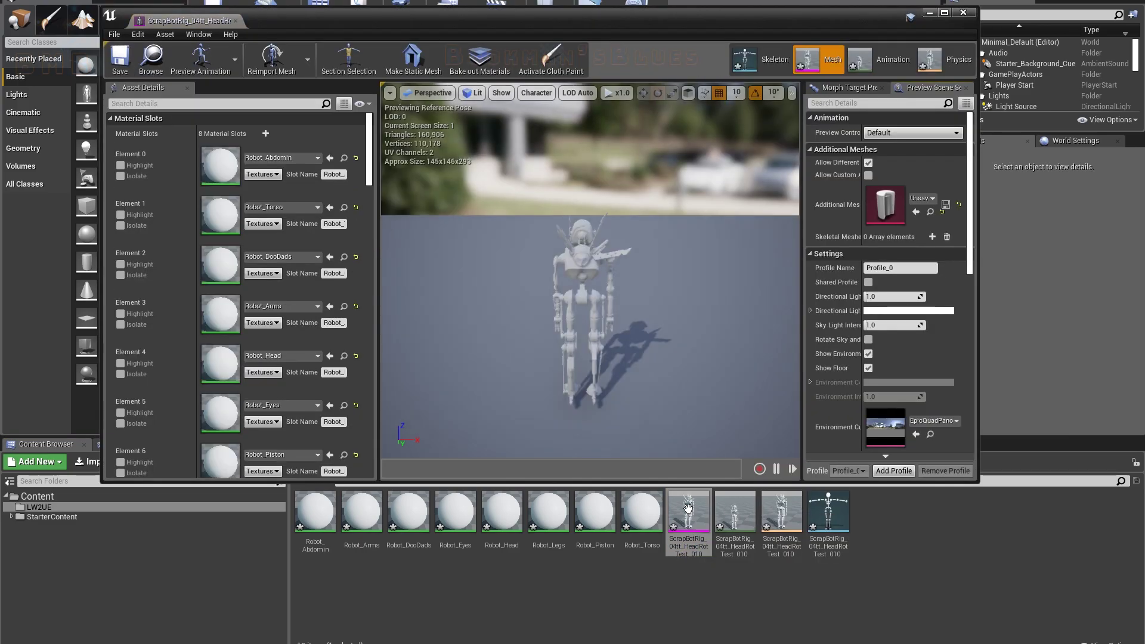
drag(639, 328, 616, 200)
alt+drag(616, 239, 636, 182)
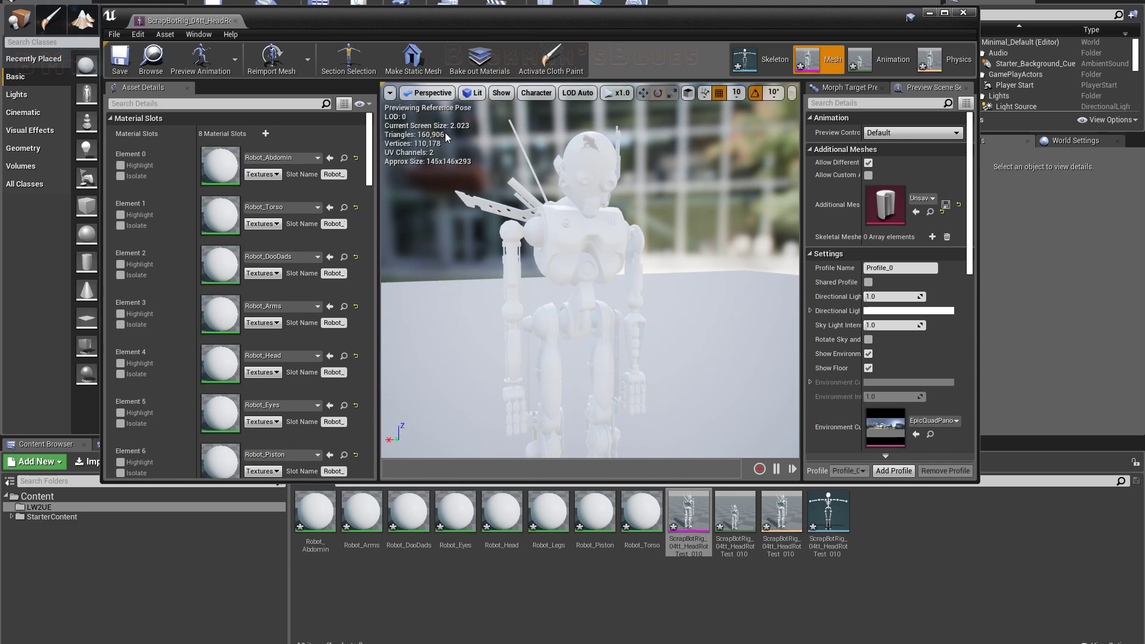
mouse_move(368, 135)
mouse_down()
mouse_move(374, 173)
mouse_move(376, 147)
mouse_up()
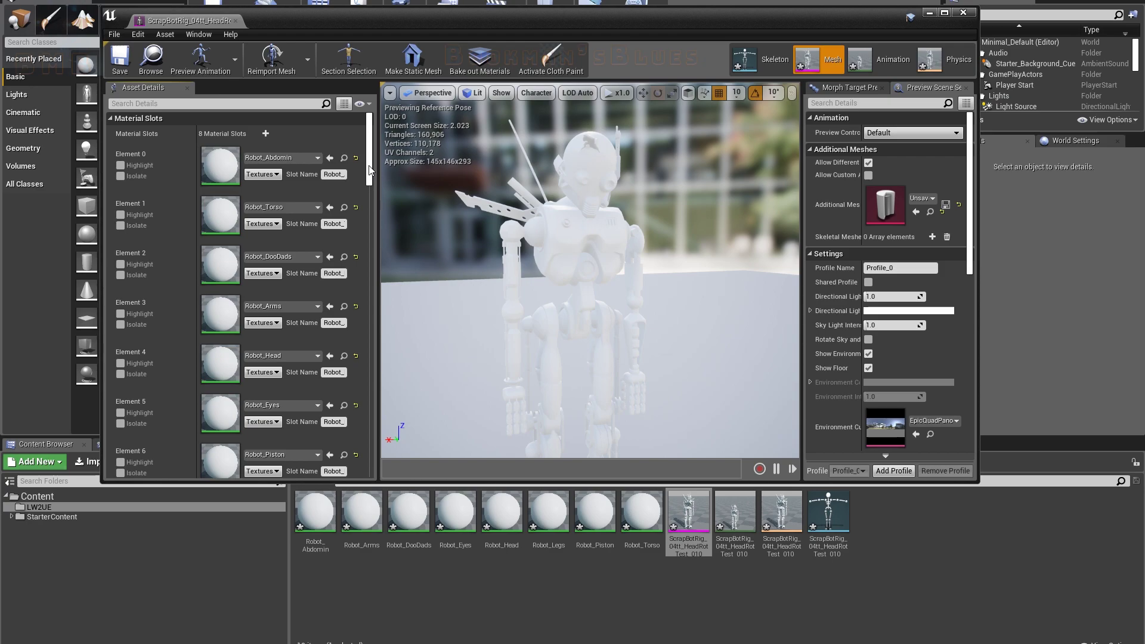
mouse_move(369, 166)
mouse_down()
mouse_move(379, 193)
mouse_move(370, 154)
mouse_up()
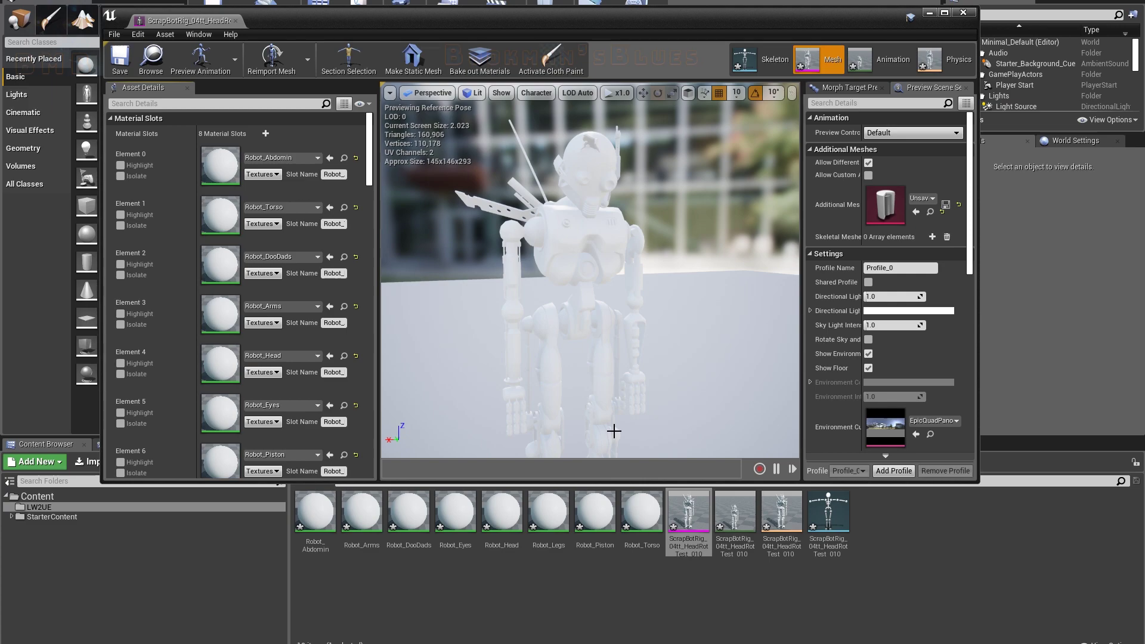
mouse_move(371, 157)
mouse_down()
mouse_move(374, 196)
mouse_move(371, 138)
mouse_up()
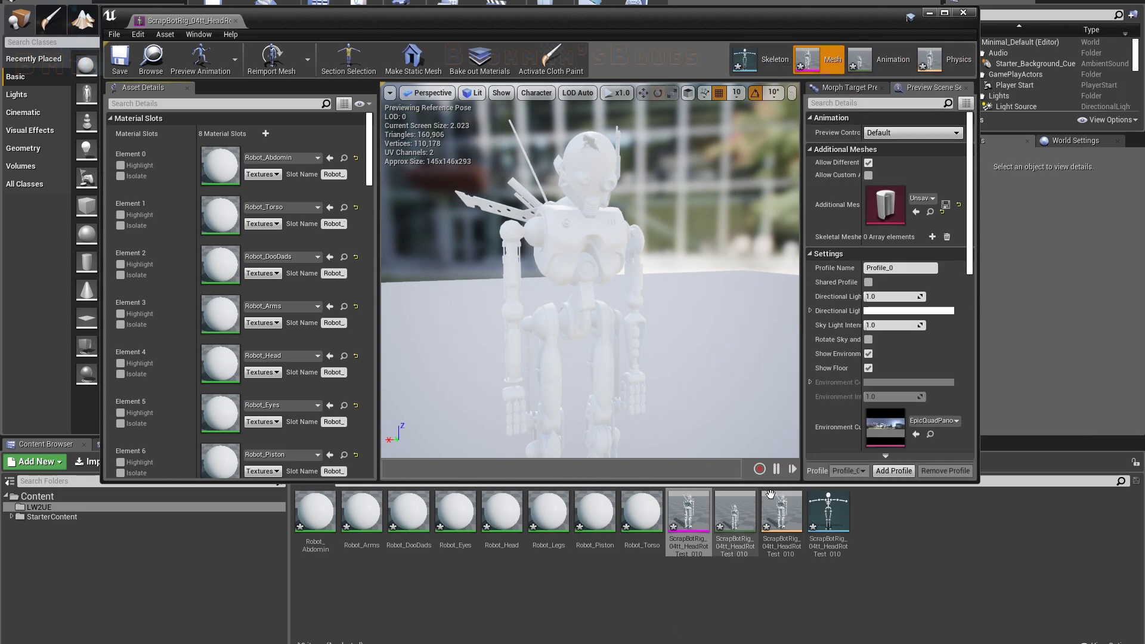
click(965, 13)
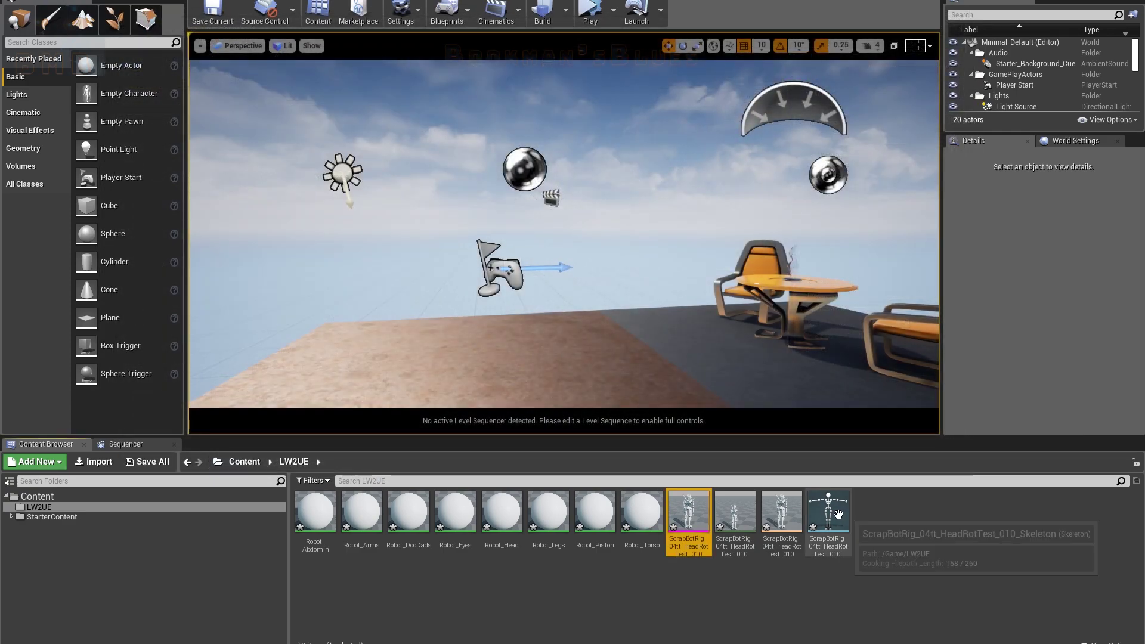
- Open the imported ScrapBotRig_04tt_HeadRotTest_010_Anim animation, view the robot's motion from several angles, and close it
double_click(736, 523)
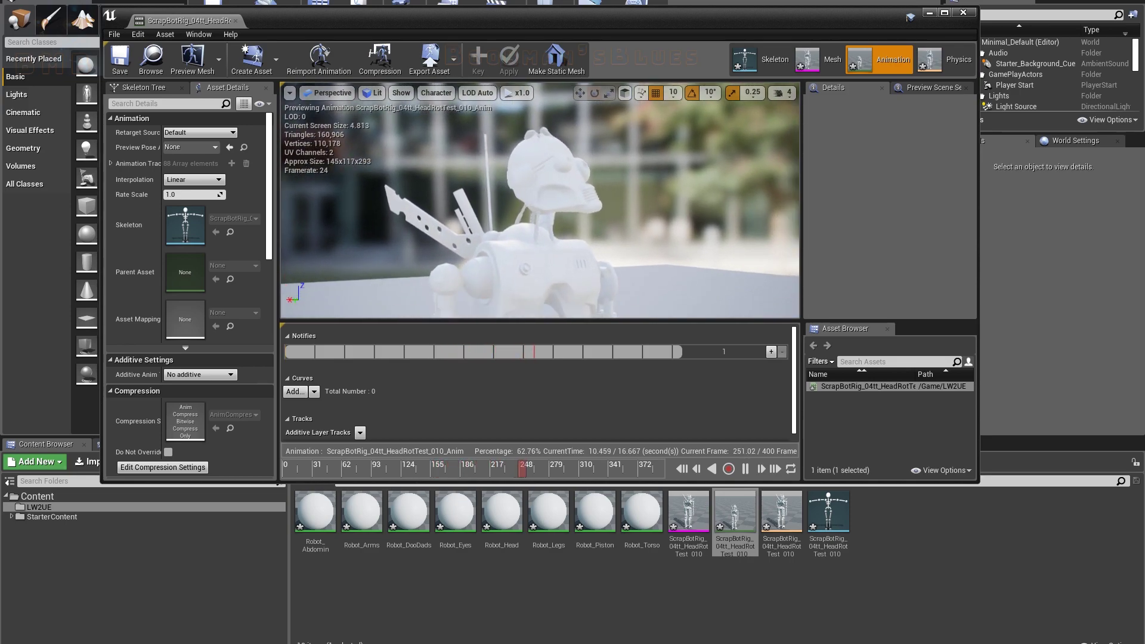
right_drag(673, 272, 771, 293)
mouse_move(613, 243)
right_down()
mouse_move(613, 262)
mouse_move(613, 243)
right_up()
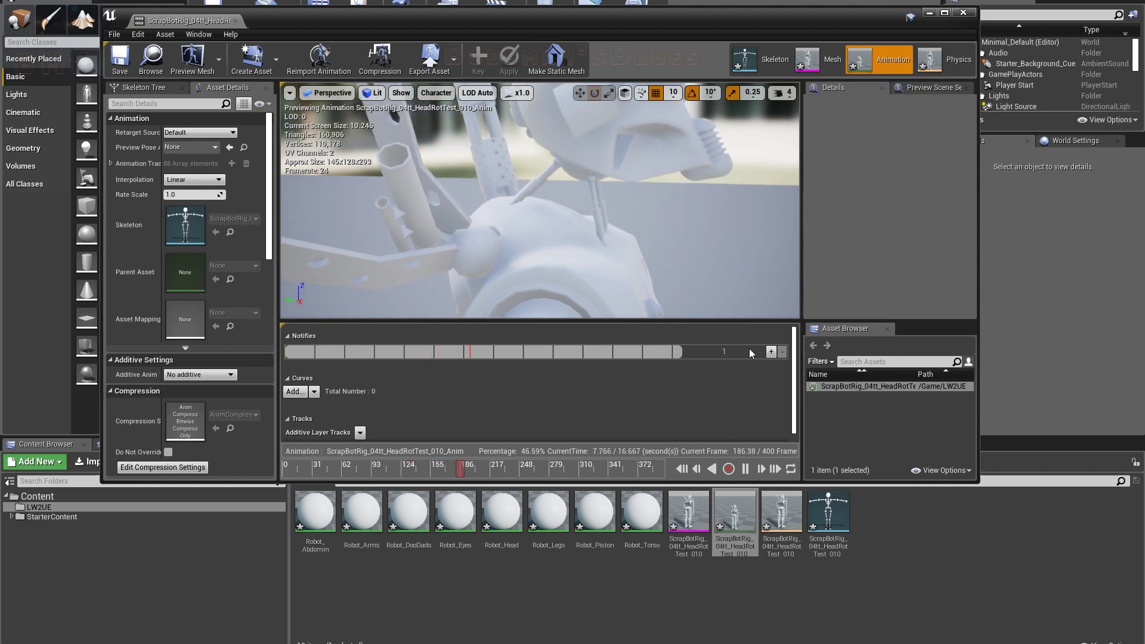
click(962, 13)
- Open the ScrapBotRig_04tt_HeadRotTest_010_Skeleton asset, inspect hip, arm and hand bones such as Arm_A in the hierarchy, and close it
double_click(835, 509)
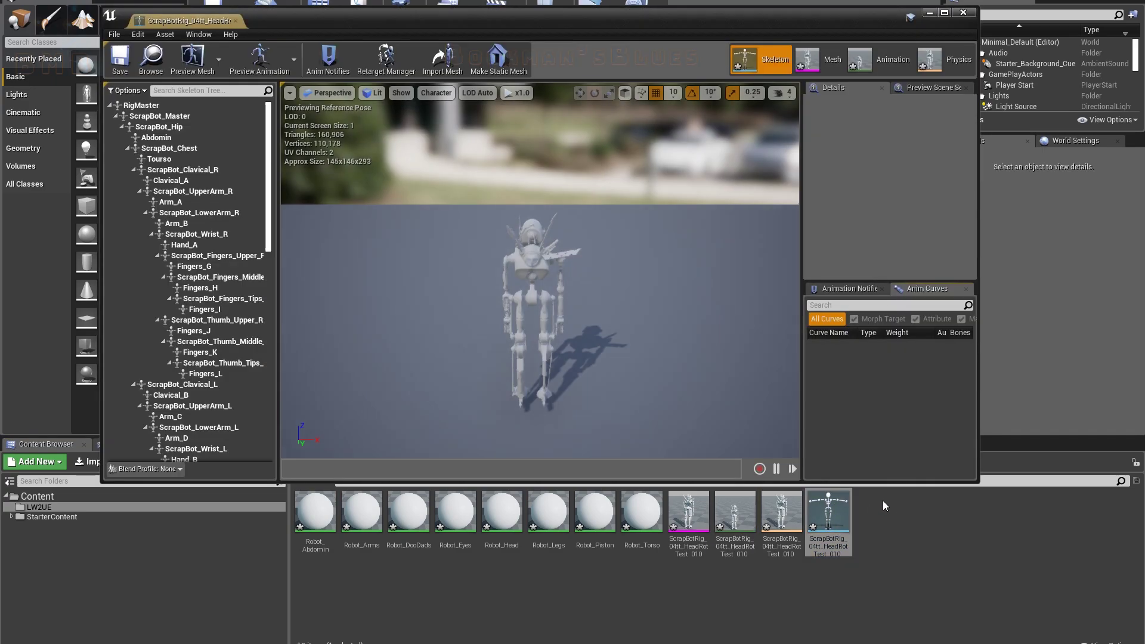
drag(414, 281, 391, 236)
middle_drag(414, 281, 450, 358)
click(158, 128)
click(169, 160)
click(178, 217)
click(203, 322)
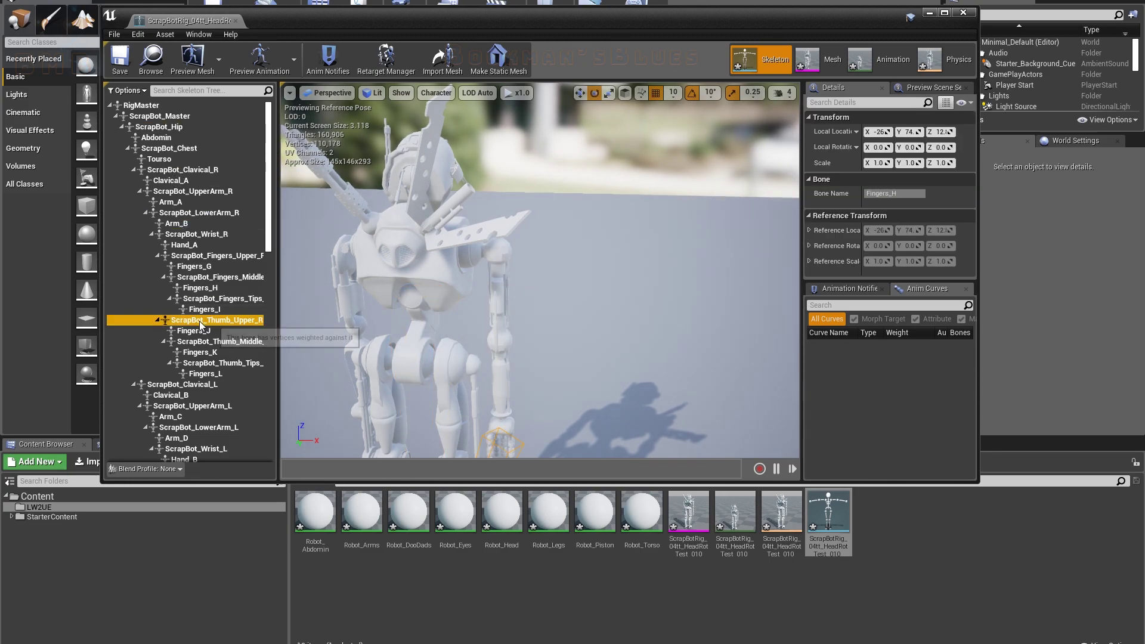
click(201, 235)
click(194, 204)
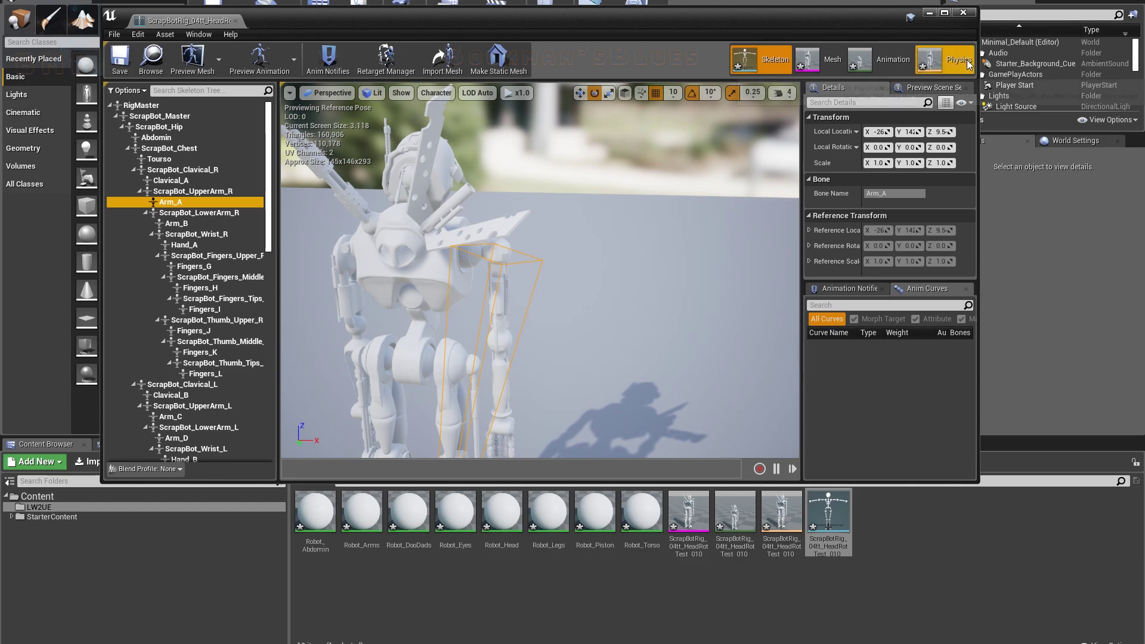
click(968, 17)
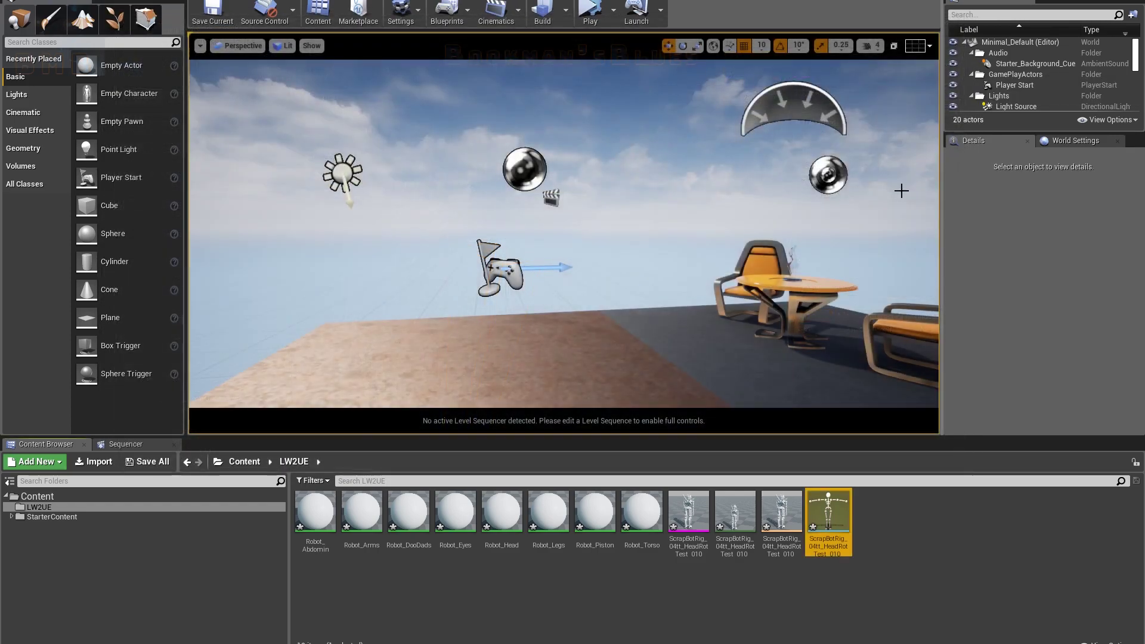
- Open the robot's physics asset, view its collision bodies and constraints around the model, and close it
double_click(787, 508)
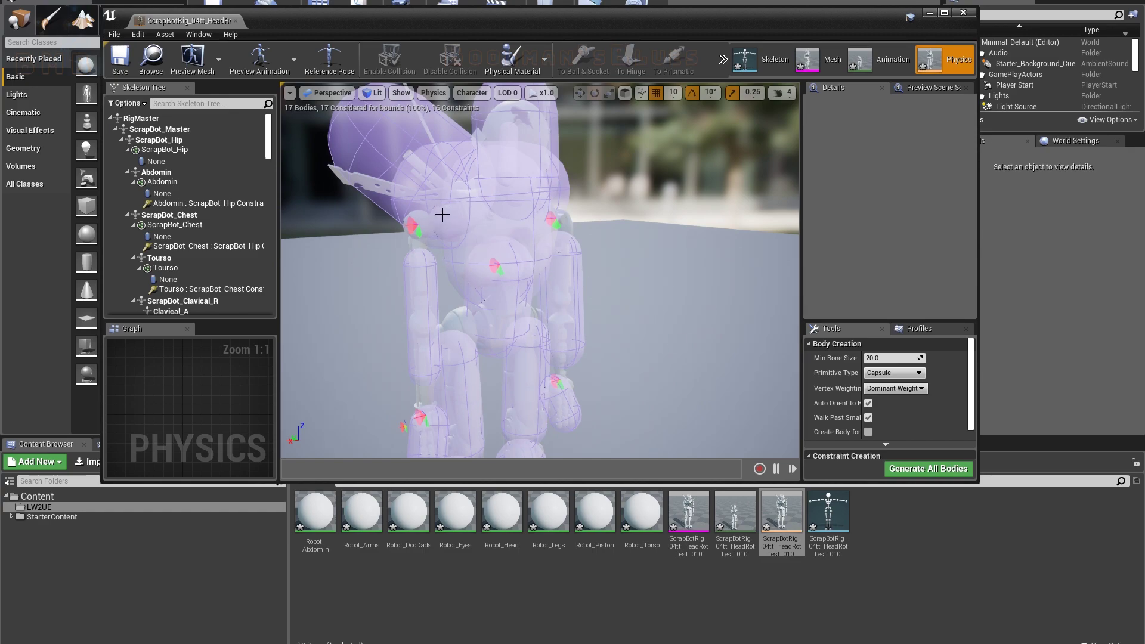
mouse_move(599, 194)
right_down()
mouse_move(600, 208)
mouse_move(560, 166)
mouse_move(606, 141)
mouse_move(554, 137)
mouse_move(570, 357)
mouse_move(598, 406)
mouse_move(574, 421)
mouse_move(550, 143)
mouse_move(585, 130)
mouse_move(551, 114)
mouse_move(594, 135)
mouse_move(548, 113)
mouse_move(568, 123)
mouse_move(599, 194)
right_up()
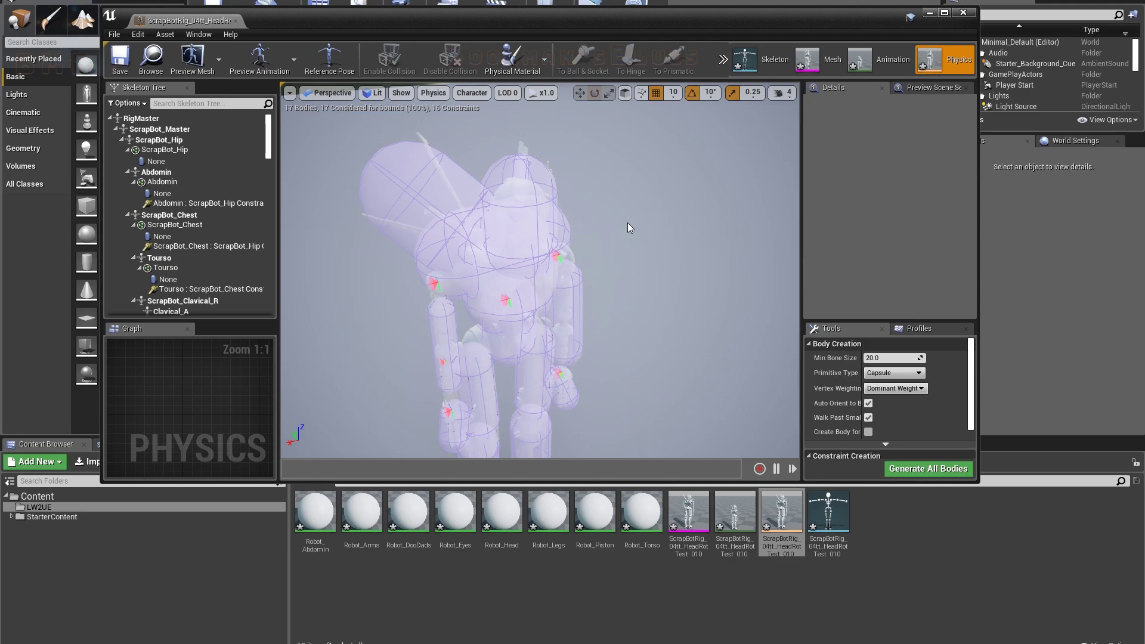
click(964, 13)
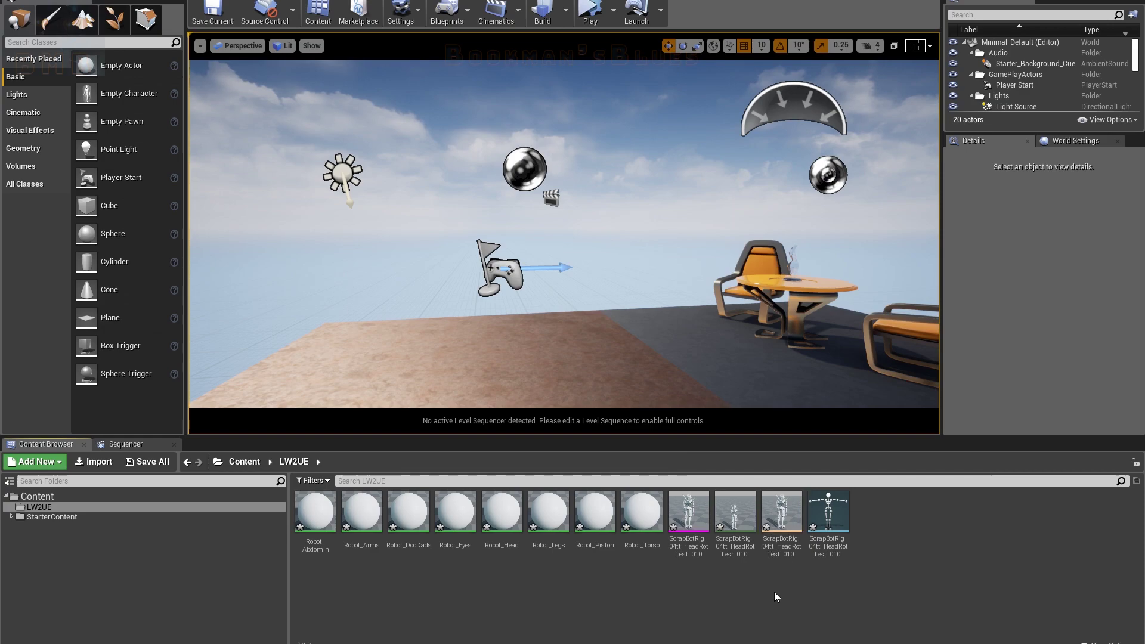
- Look over the imported robot materials from Robot_Abdomin to Robot_Torso by selecting them all, and clear the selection
click(315, 514)
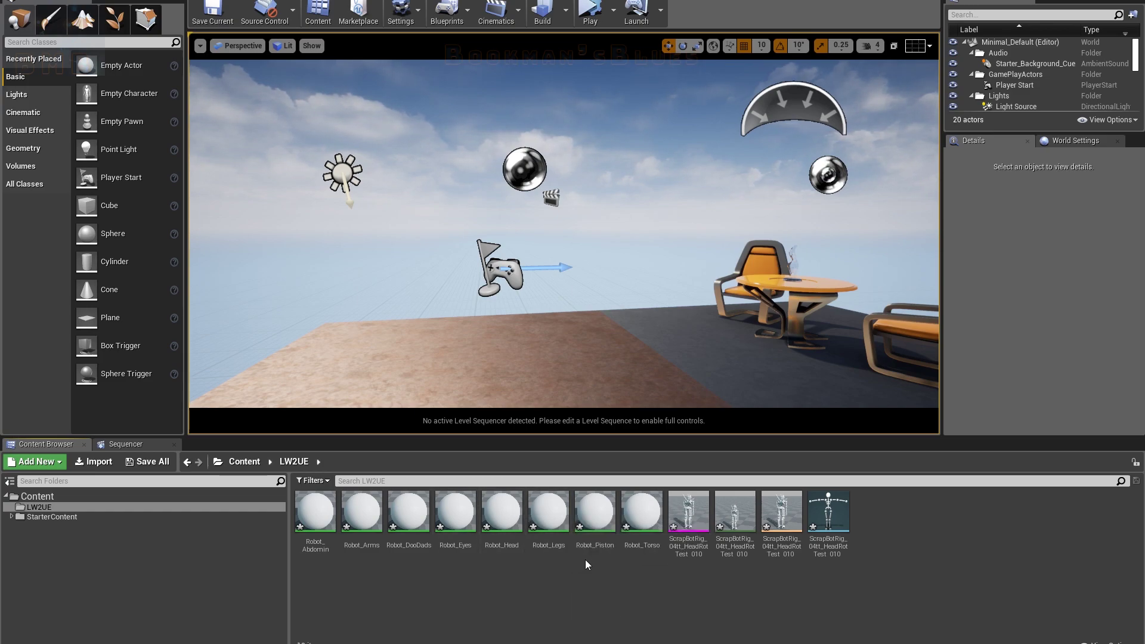
click(642, 514)
shift+click(315, 513)
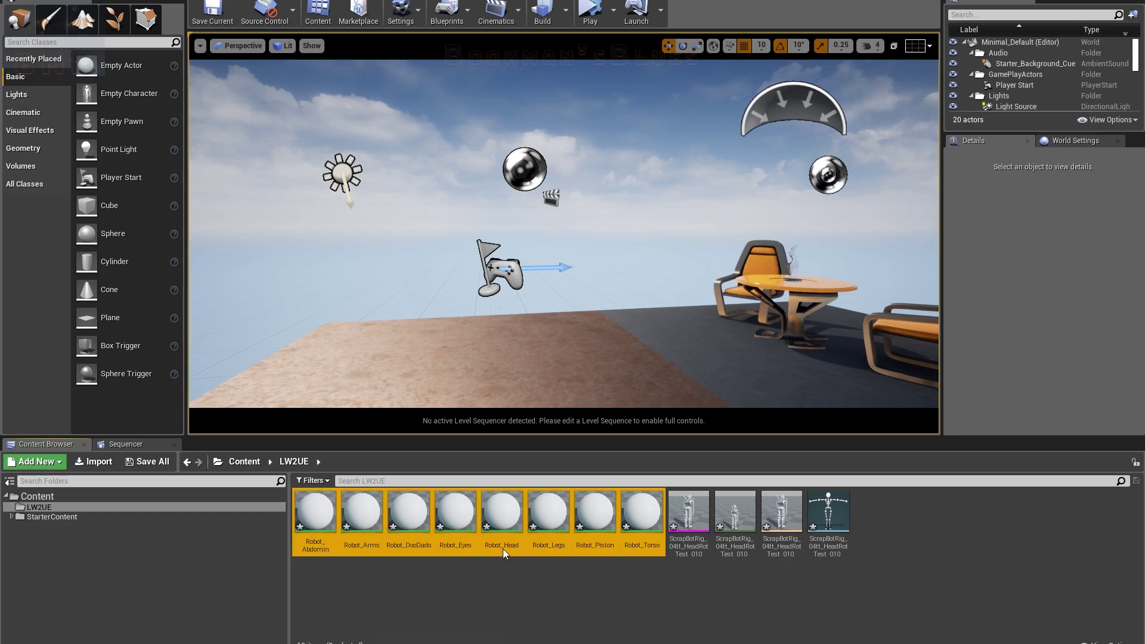
click(804, 571)
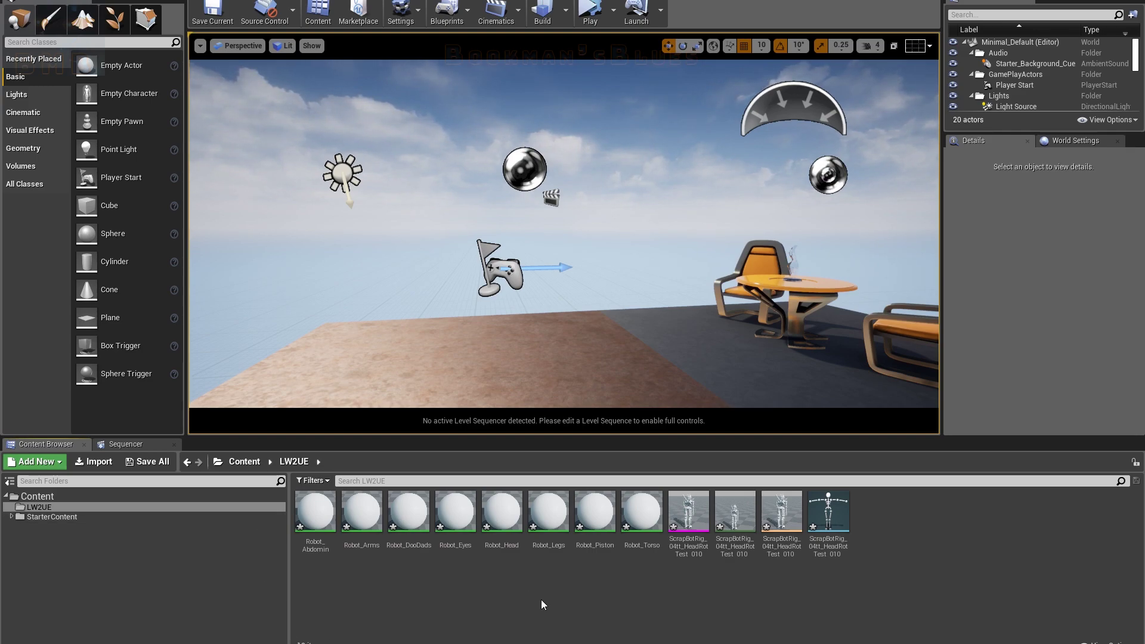
- Place the ScrapBotRig_04tt_HeadRotTest_010 skeletal mesh in the level near the table and chairs, framed up close
drag(688, 511, 680, 425)
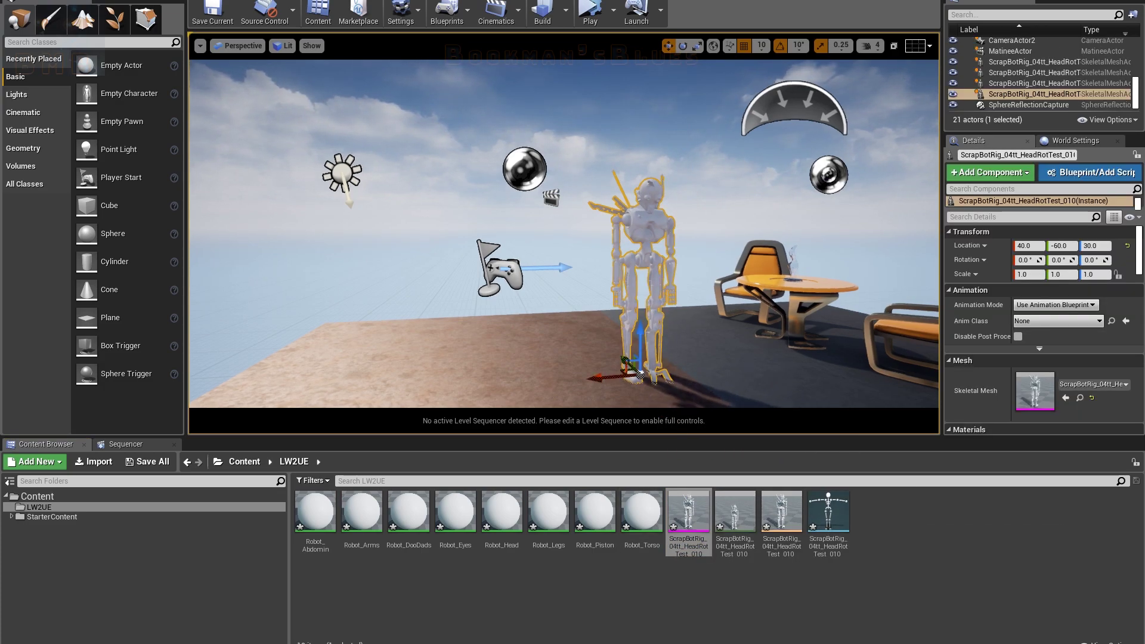
key(f)
right_drag(573, 239, 614, 322)
right_drag(719, 382, 717, 350)
mouse_move(683, 252)
right_down()
mouse_move(678, 300)
mouse_move(654, 277)
mouse_move(686, 275)
mouse_move(680, 246)
right_up()
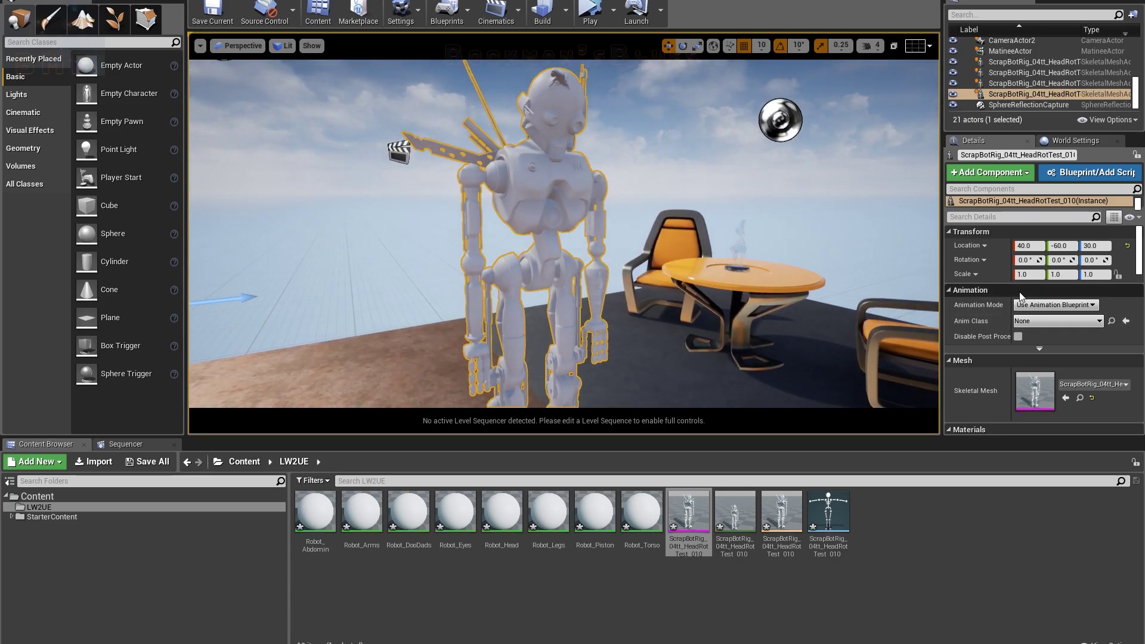
- Delete the three older ScrapBotRig_04tt_HeadRotTest skeletal mesh actors from the level, keeping the newly placed robot
click(1013, 83)
shift+click(1011, 66)
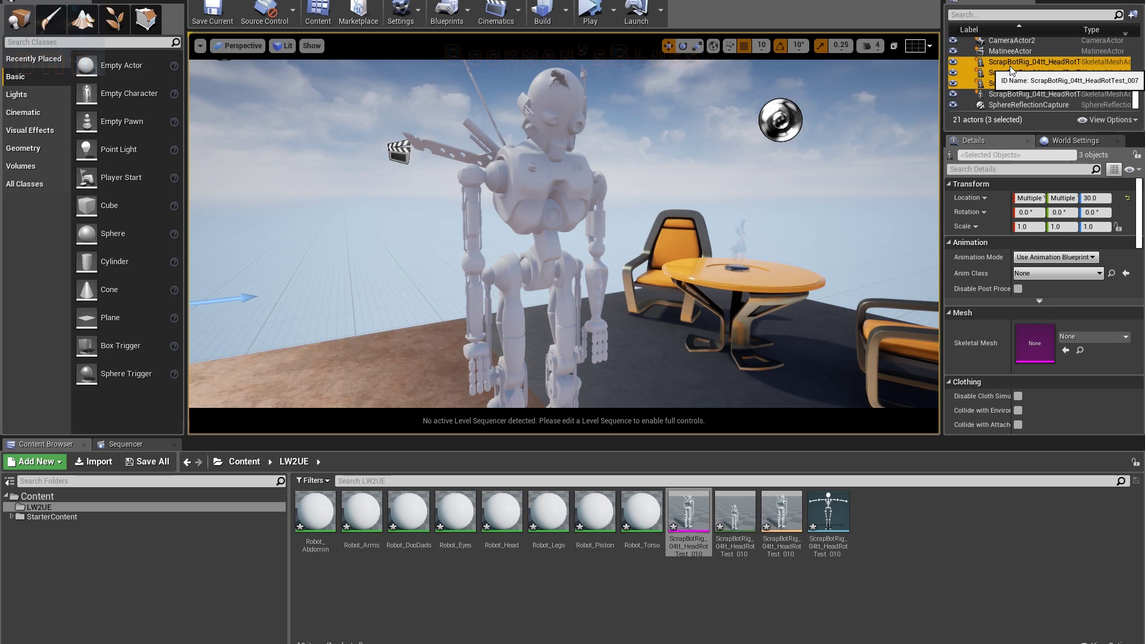
key(Delete)
- Set the placed robot's Animation Mode to Use Animation Asset, with the advanced animation settings expanded
click(1012, 92)
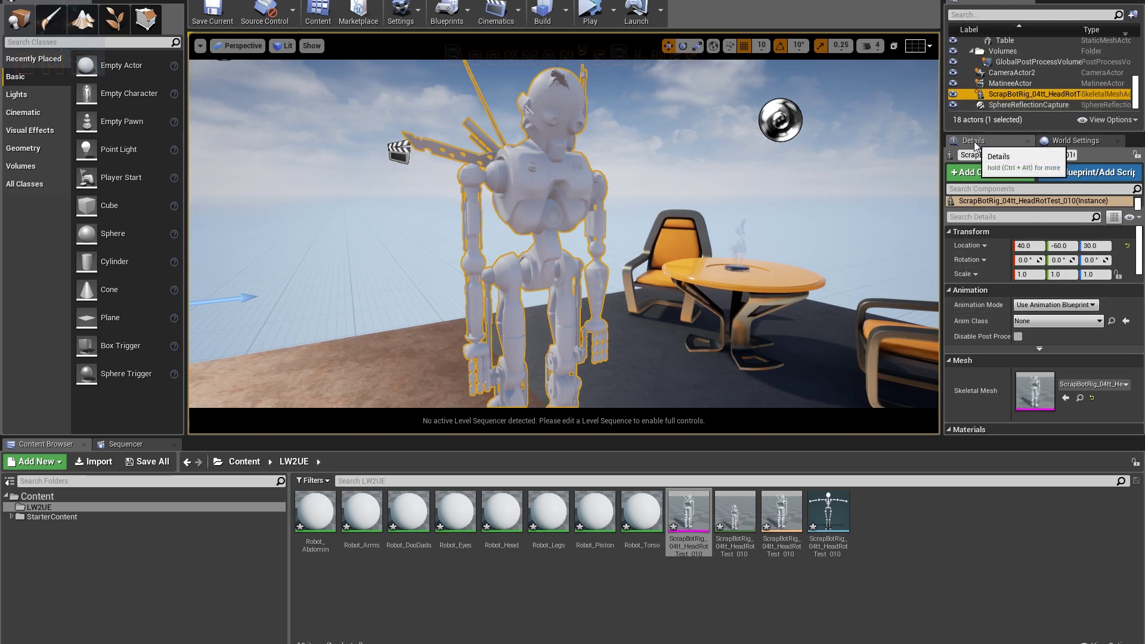
scroll(962, 322, down, 1)
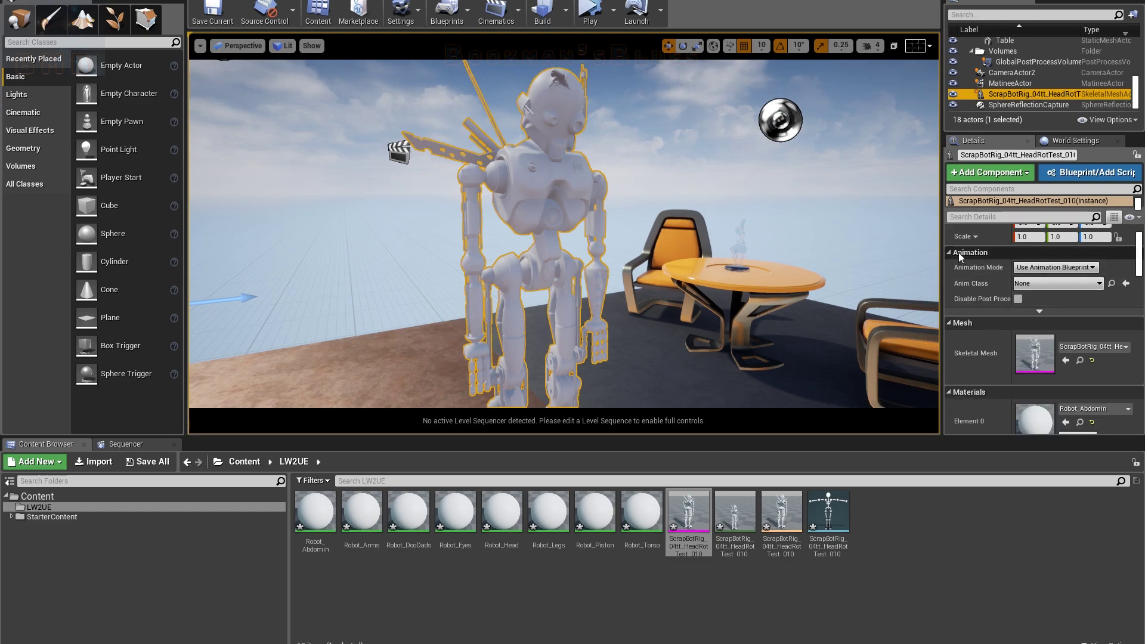
click(1039, 311)
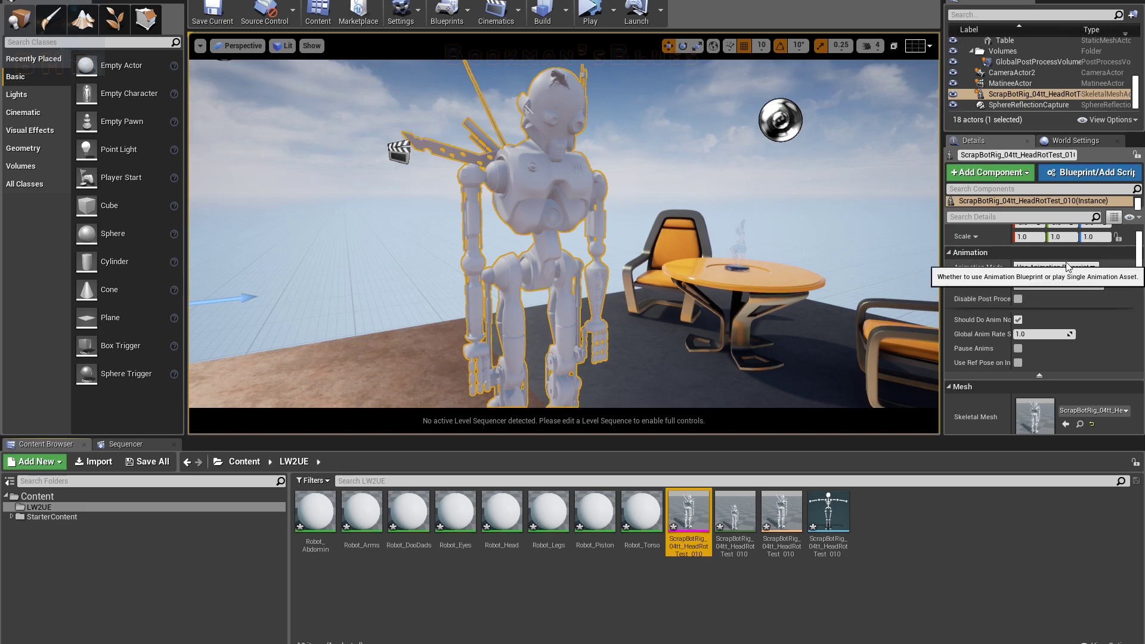
click(1066, 269)
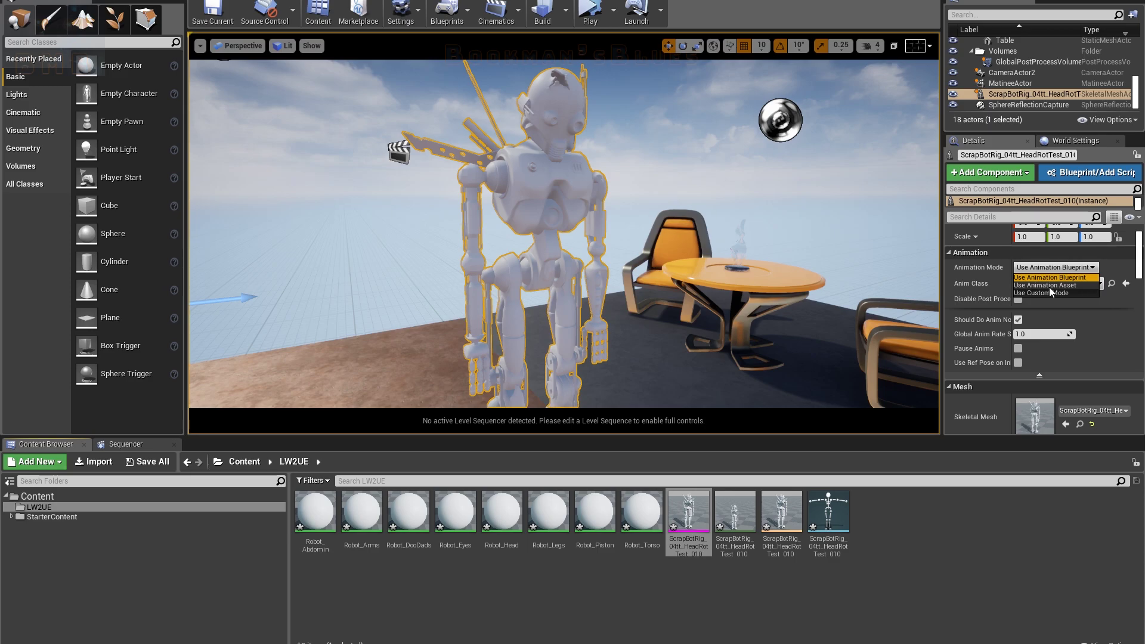
click(1050, 286)
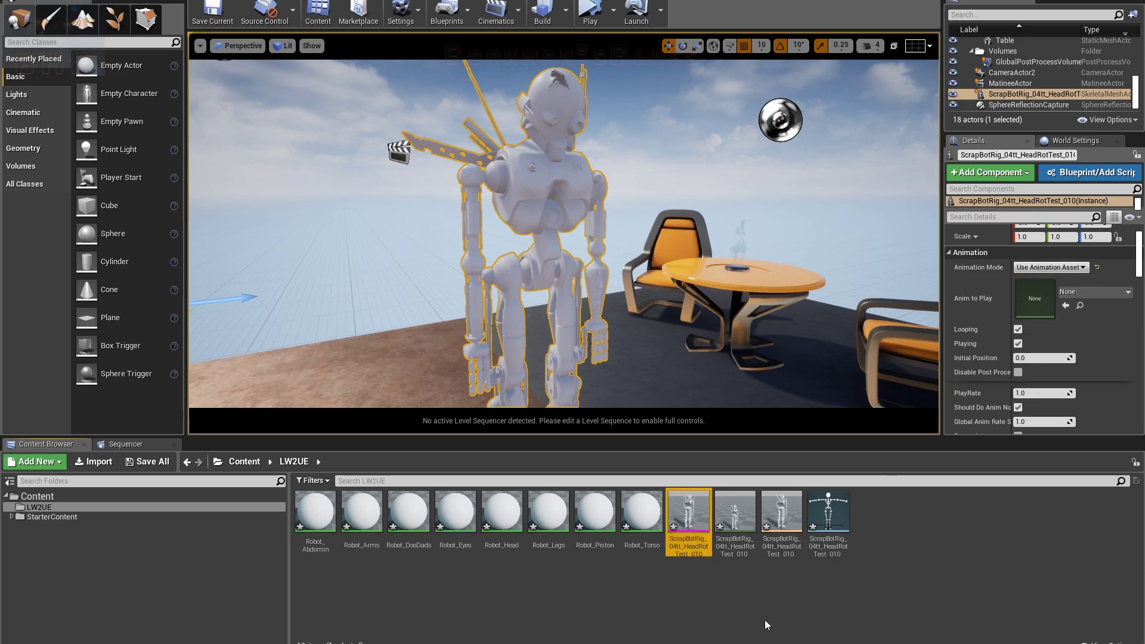
- Assign ScrapBotRig_04tt_HeadRotTest_010_Anim as the robot's Anim to Play and review the list of available animation assets
click(740, 511)
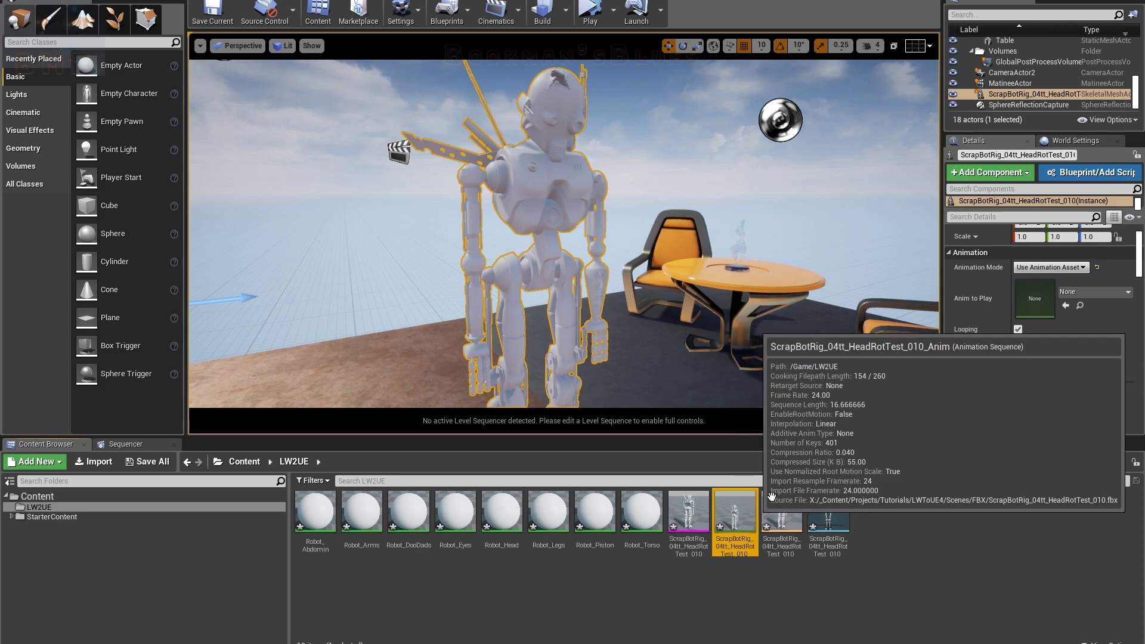
click(1073, 296)
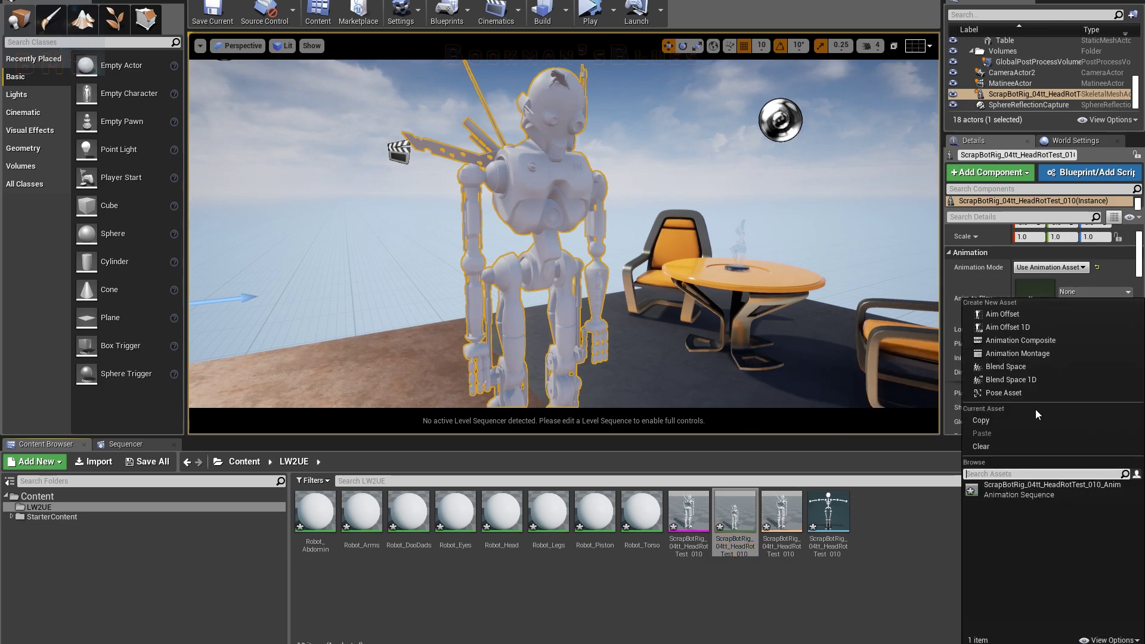
click(930, 540)
click(735, 513)
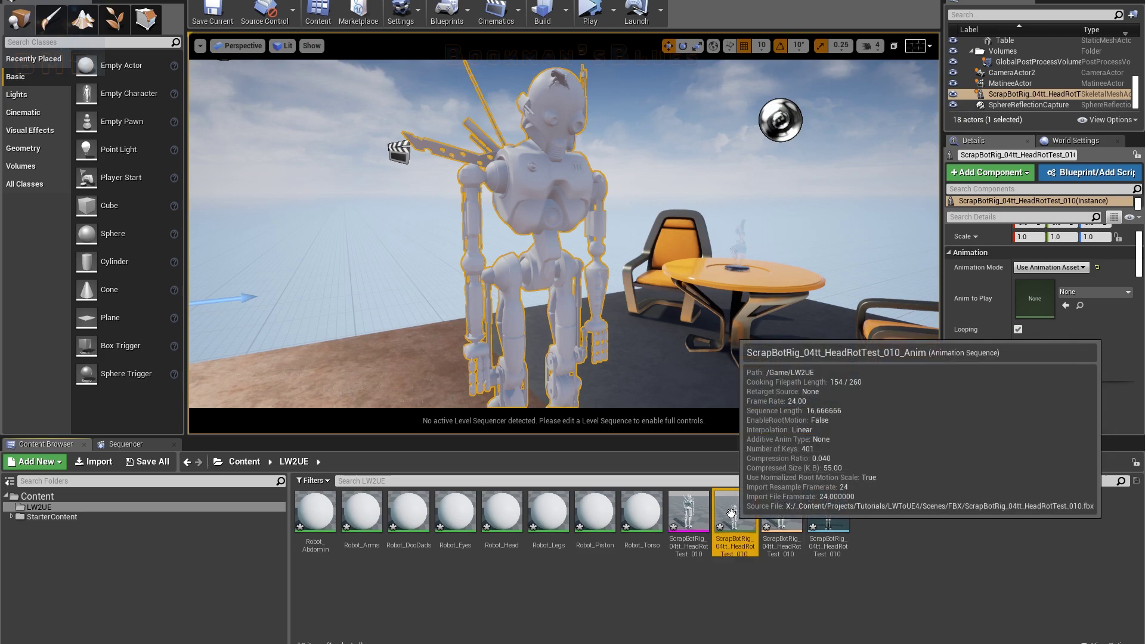
click(1066, 306)
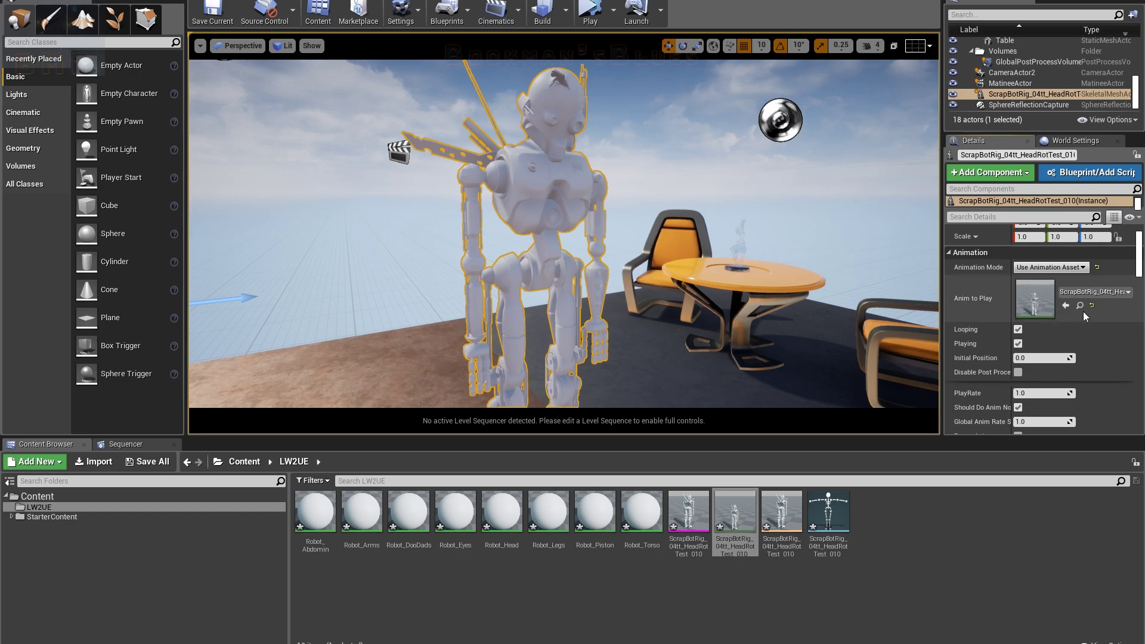
click(1106, 292)
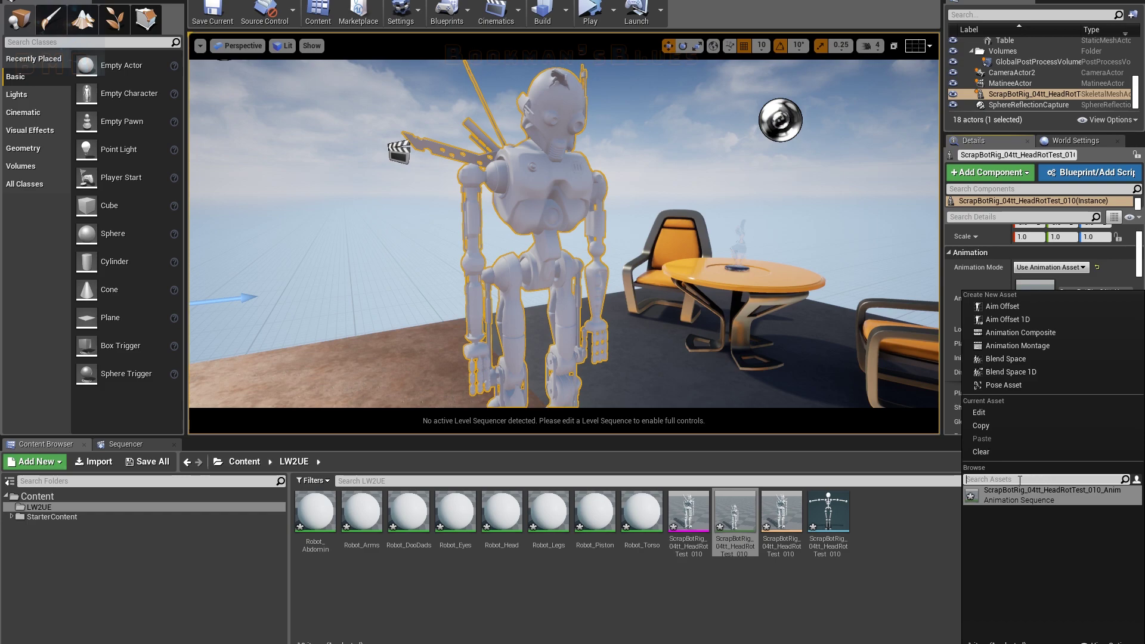
click(923, 553)
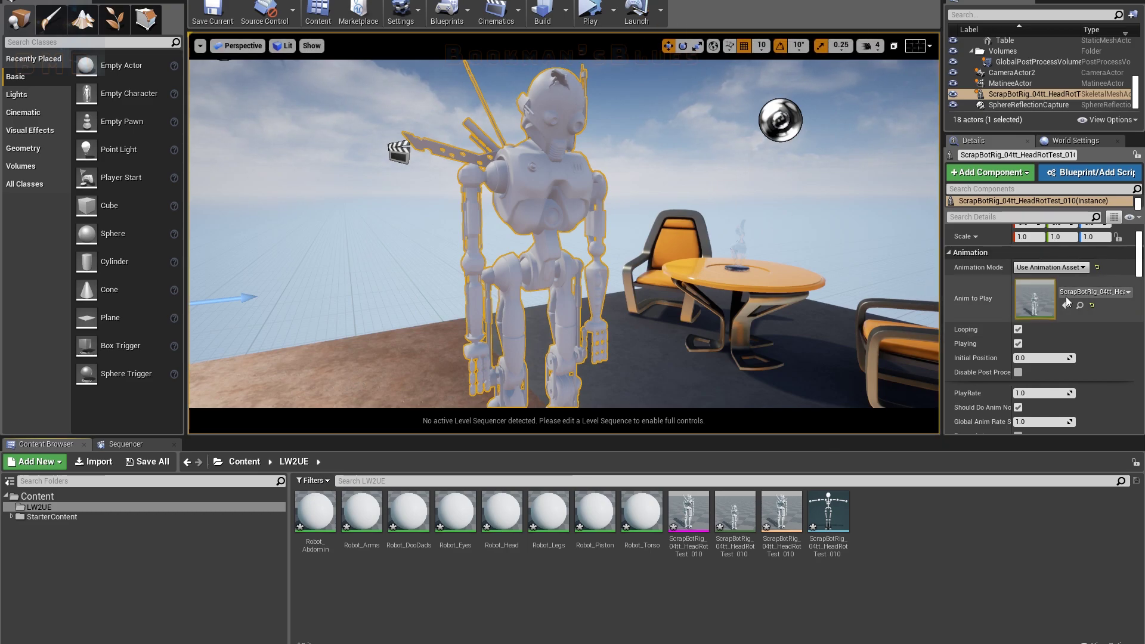
- Simulate the level, watch the robot's animation up close from different angles, and stop the simulation
click(613, 10)
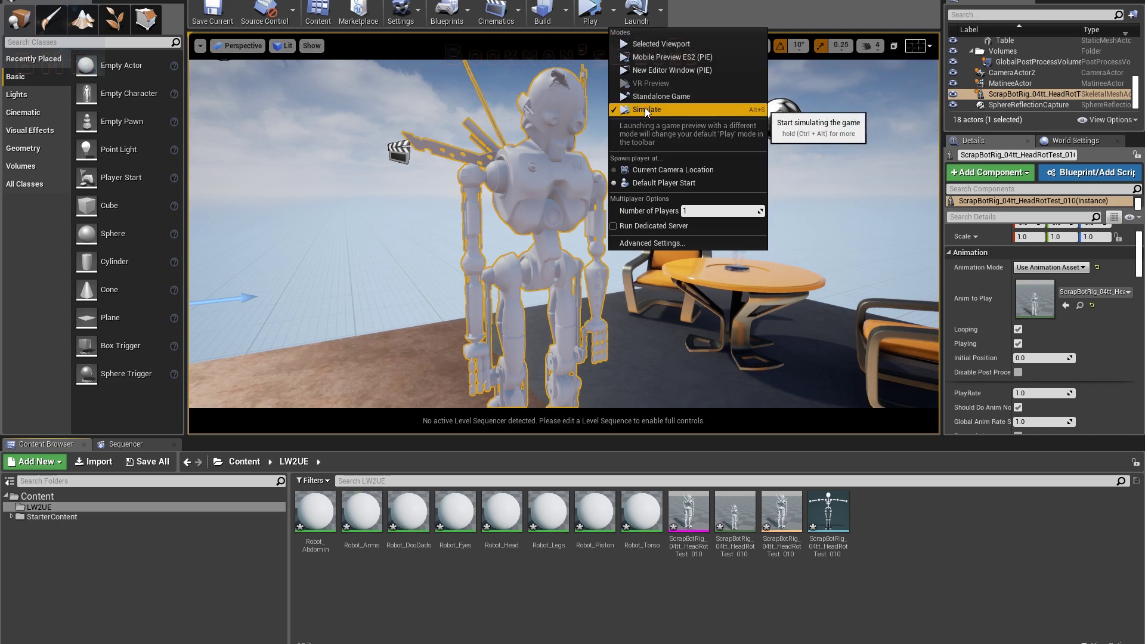
click(616, 15)
click(617, 14)
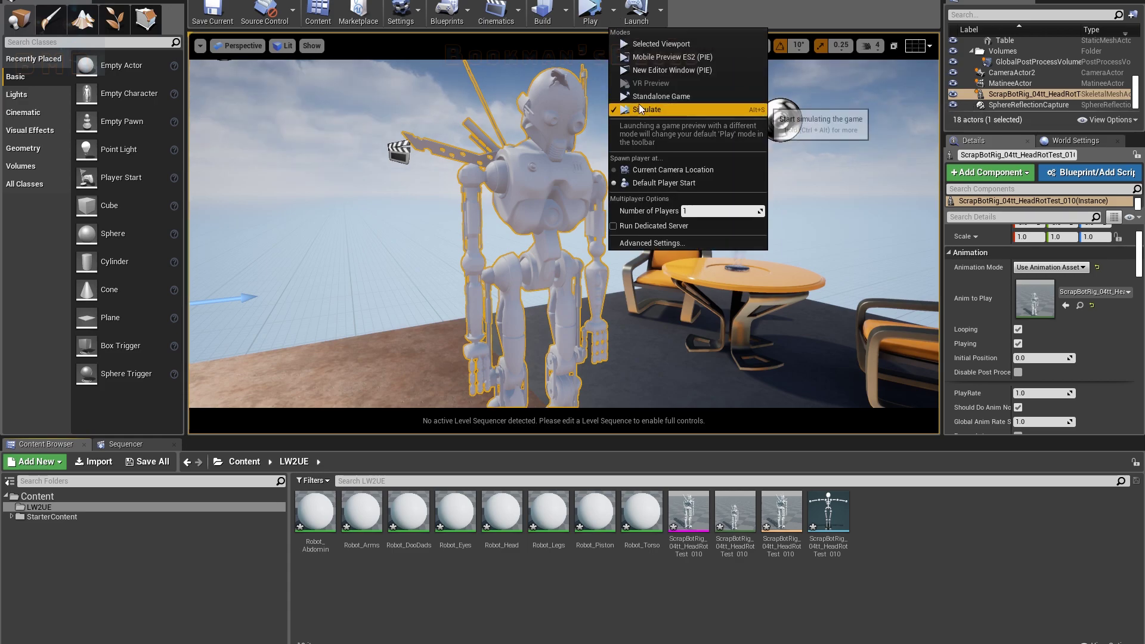
click(638, 104)
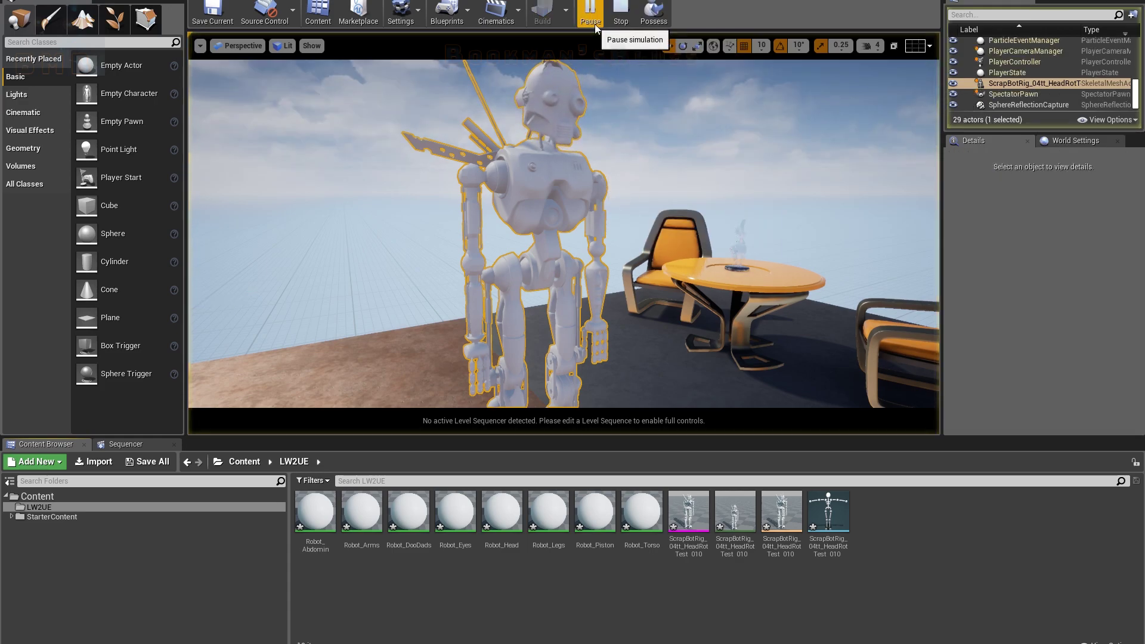
scroll(563, 234, up, 3)
right_drag(564, 234, 635, 230)
click(662, 132)
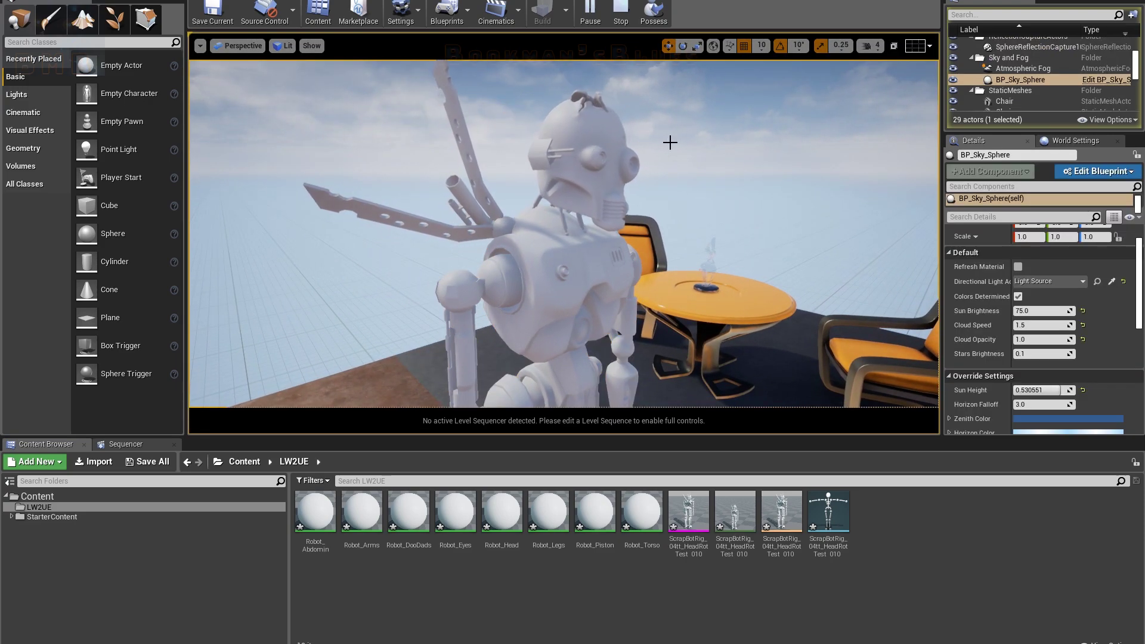
right_drag(670, 143, 694, 161)
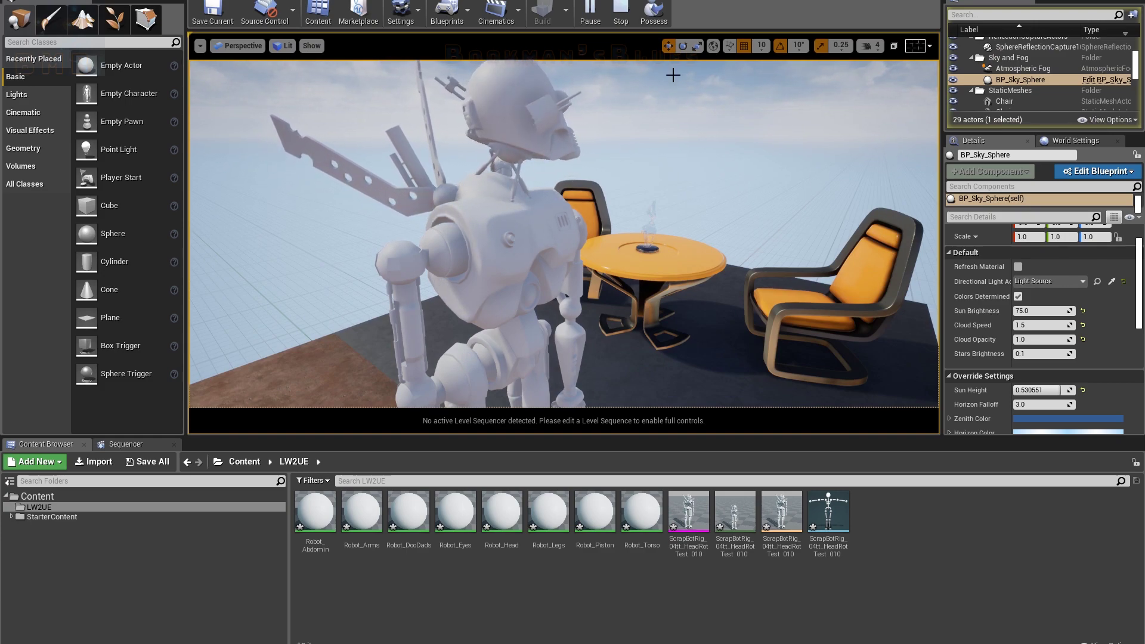
click(622, 12)
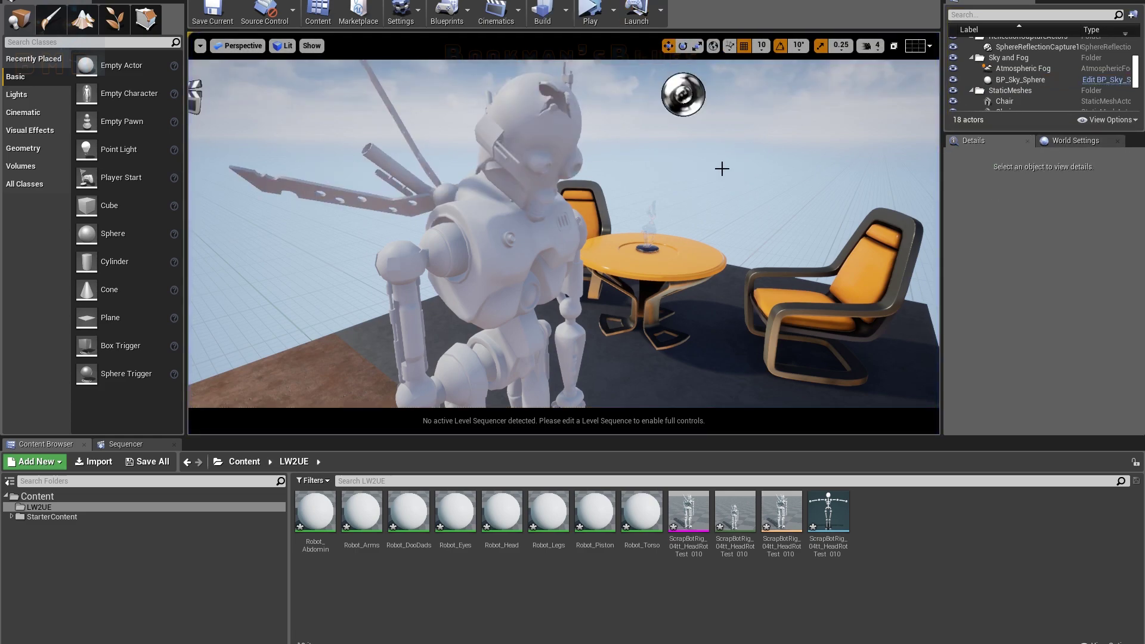
- Reset the robot actor's Animation Mode to its default, Use Animation Blueprint
click(531, 215)
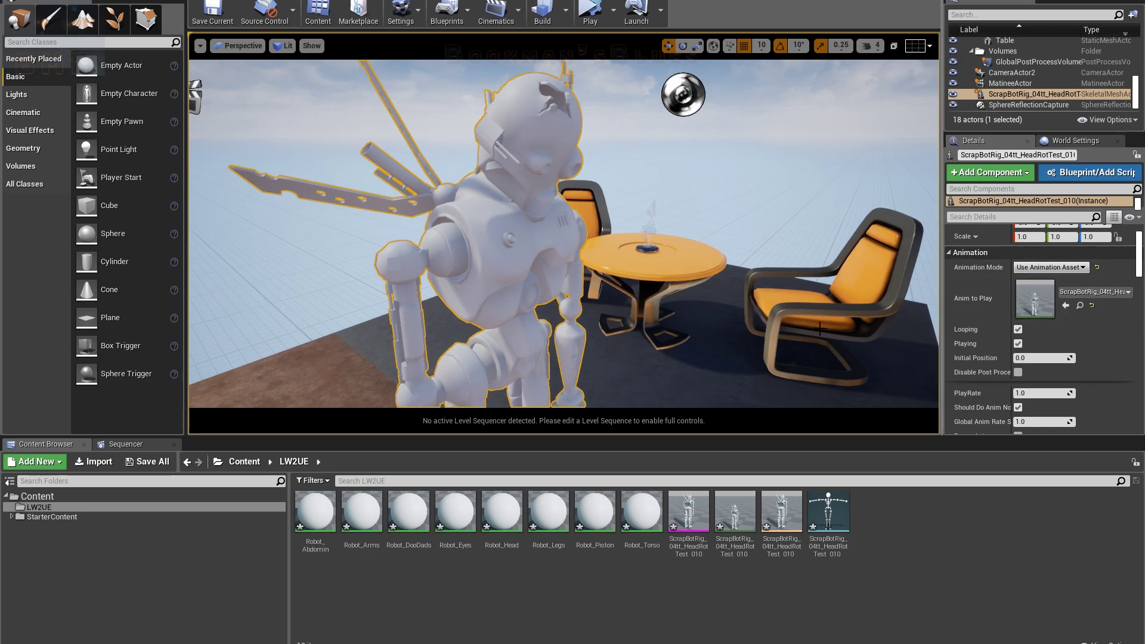
click(1097, 267)
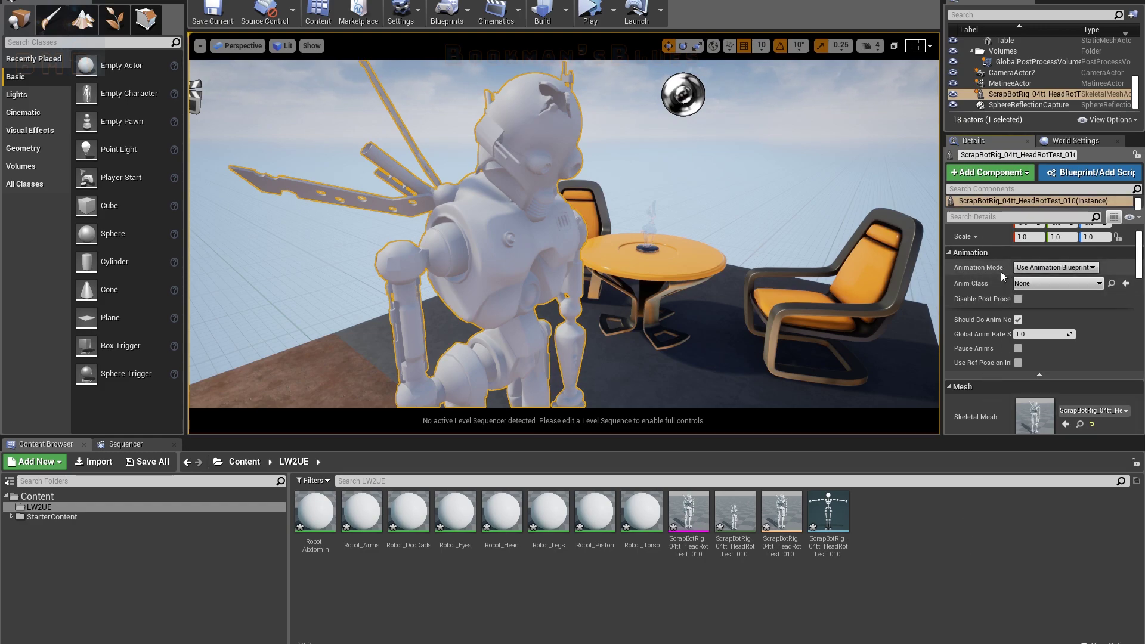
- Create a Level Sequence asset in the LW2UE folder and name it LW2UE
right_click(878, 538)
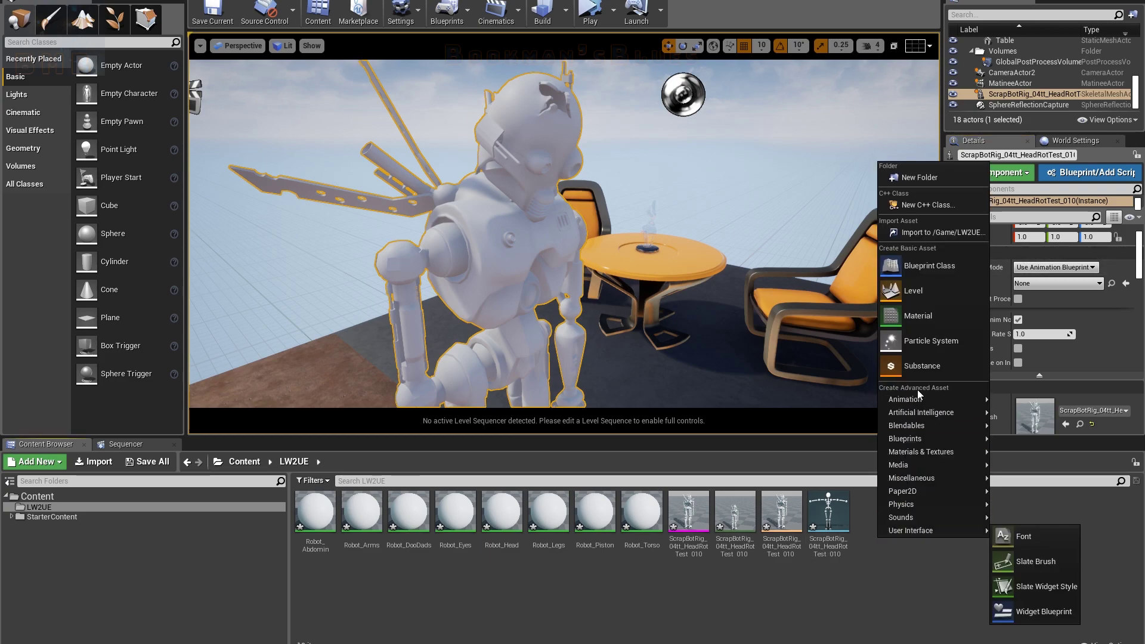
mouse_move(918, 395)
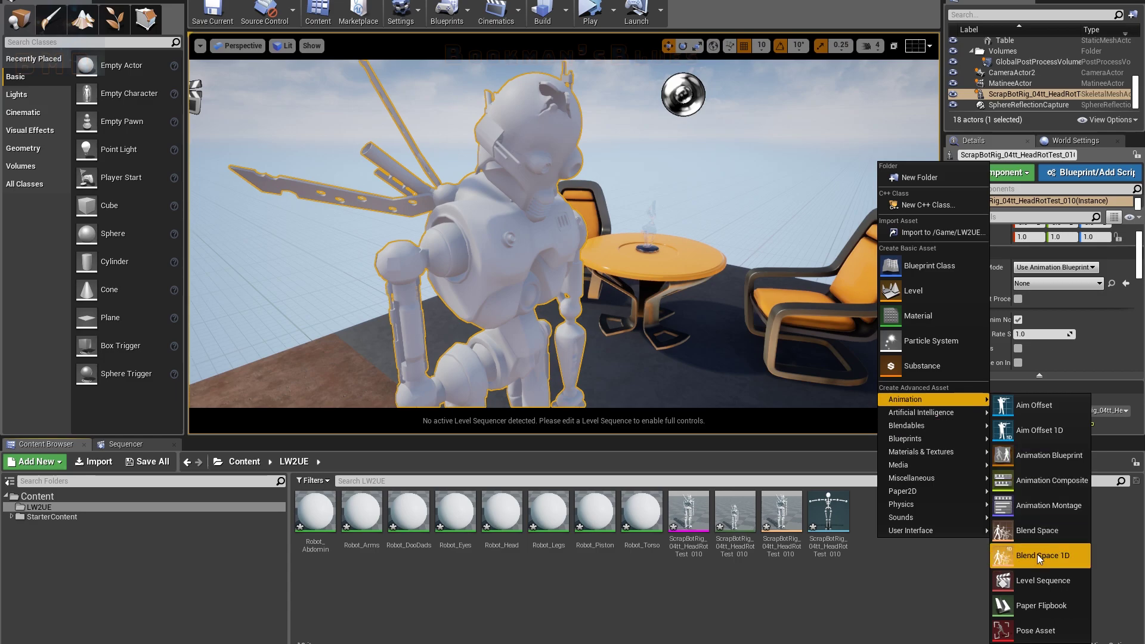
click(1040, 581)
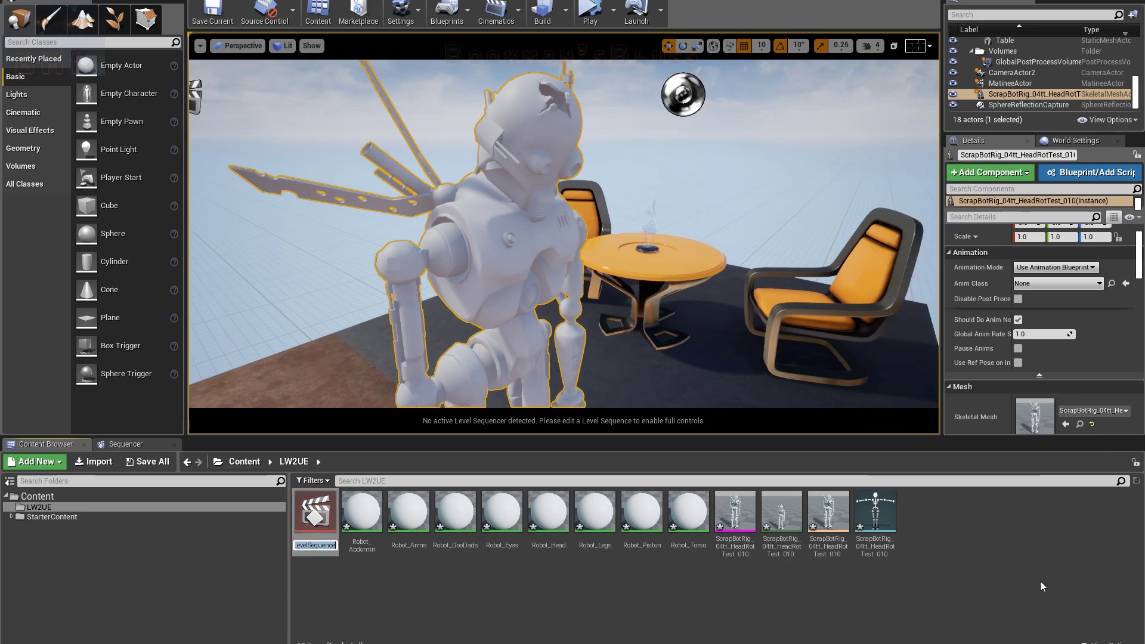
text(LW23)
key(BackSpace)
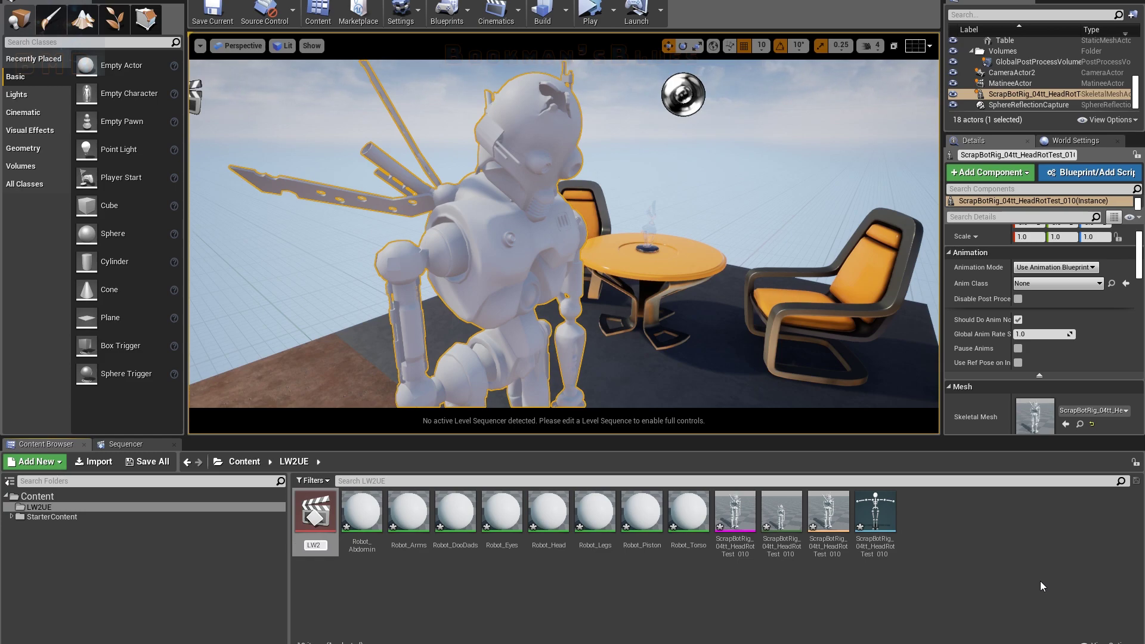
text(UE)
key(Return)
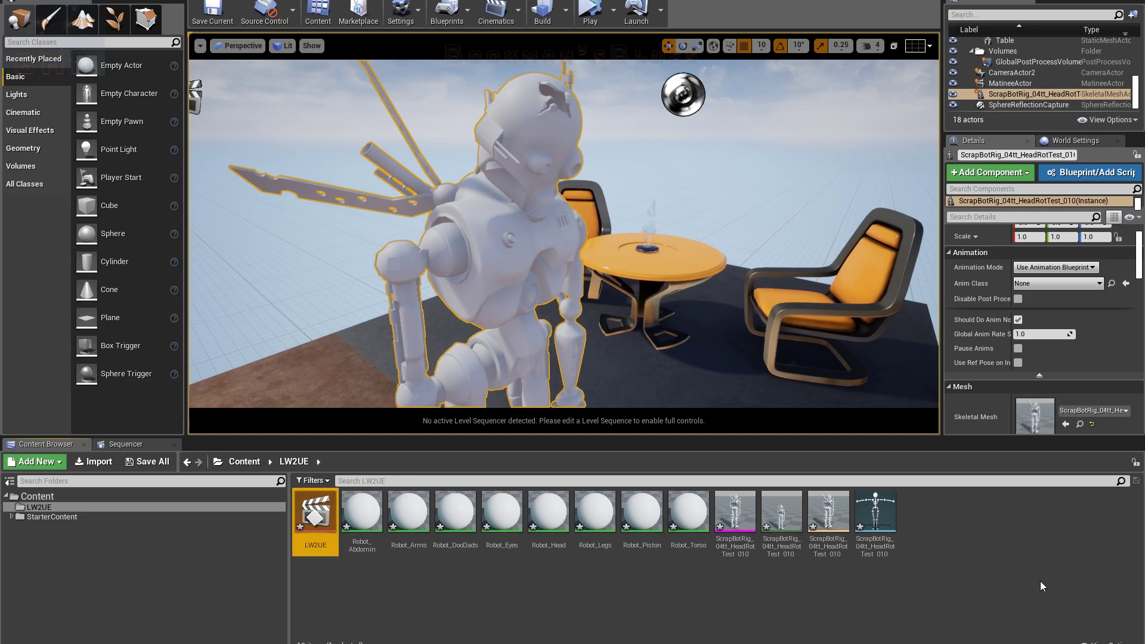
- Open the LW2UE level sequence and add the robot actor from the level to it as a track
double_click(315, 517)
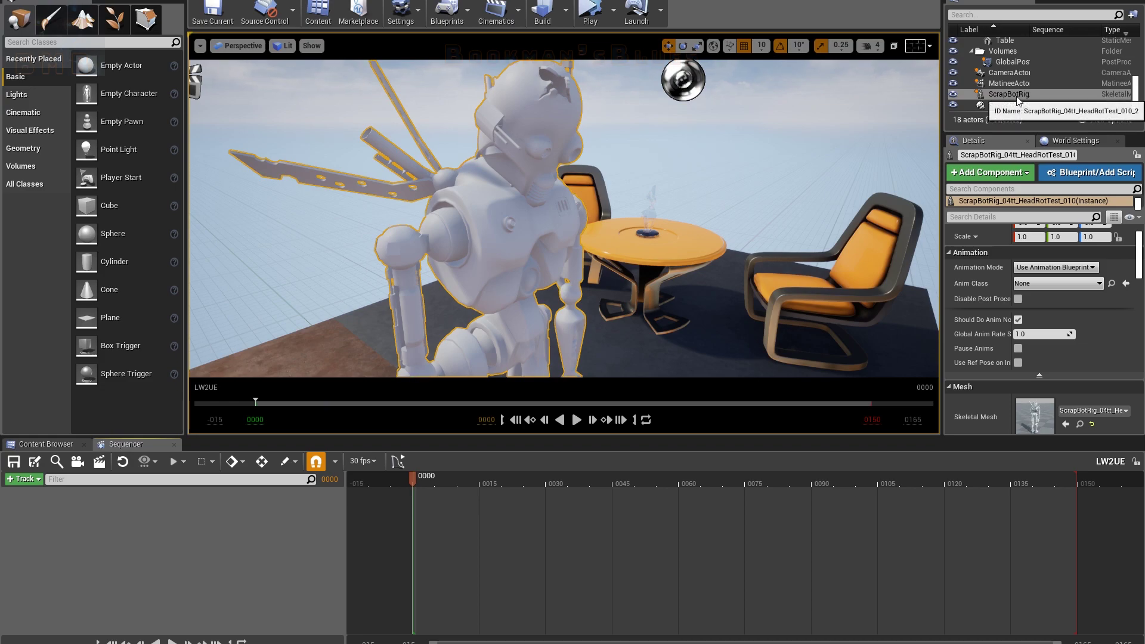
drag(1018, 100, 97, 531)
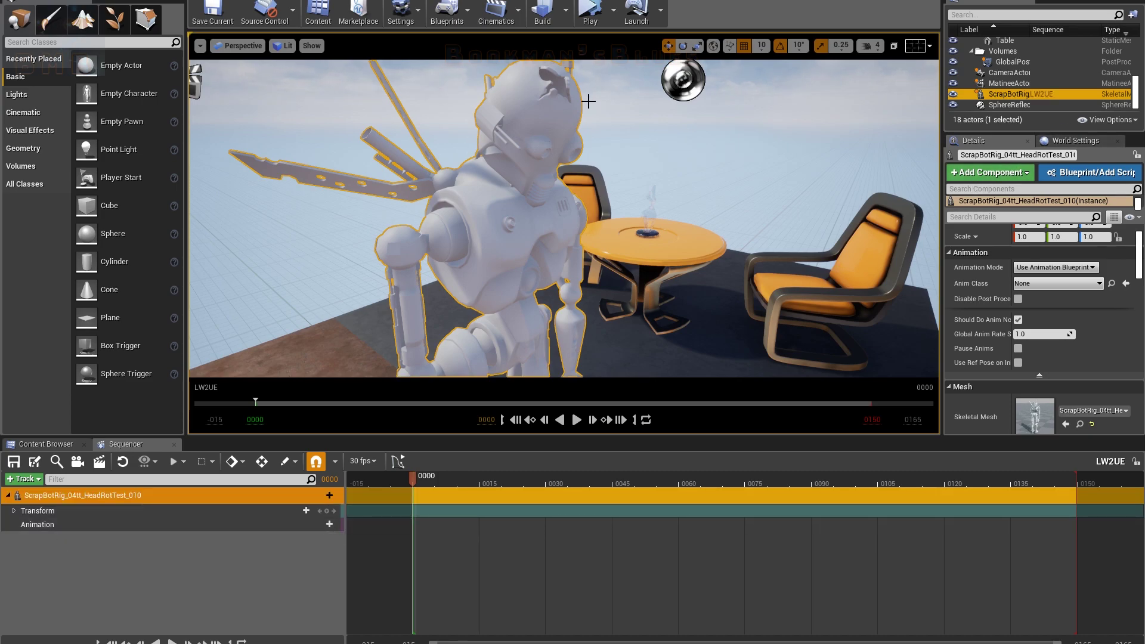
- Add ScrapBotRig_04tt_HeadRotTest_010_Anim to the robot's Animation track, starting at frame 0
click(124, 525)
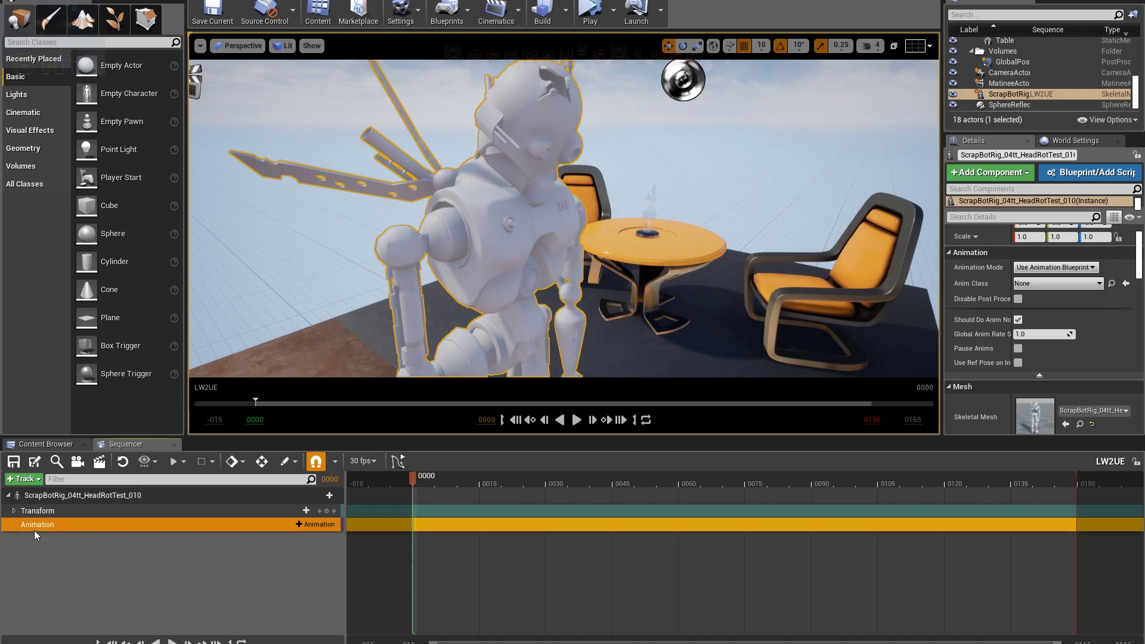
click(316, 524)
click(334, 358)
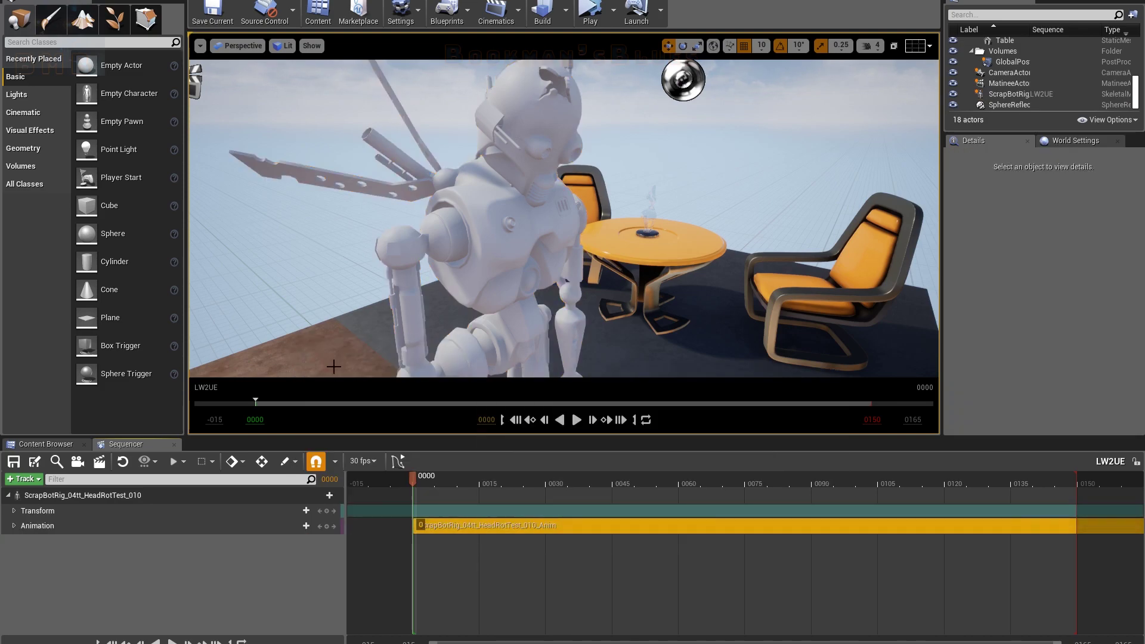
drag(429, 482, 416, 530)
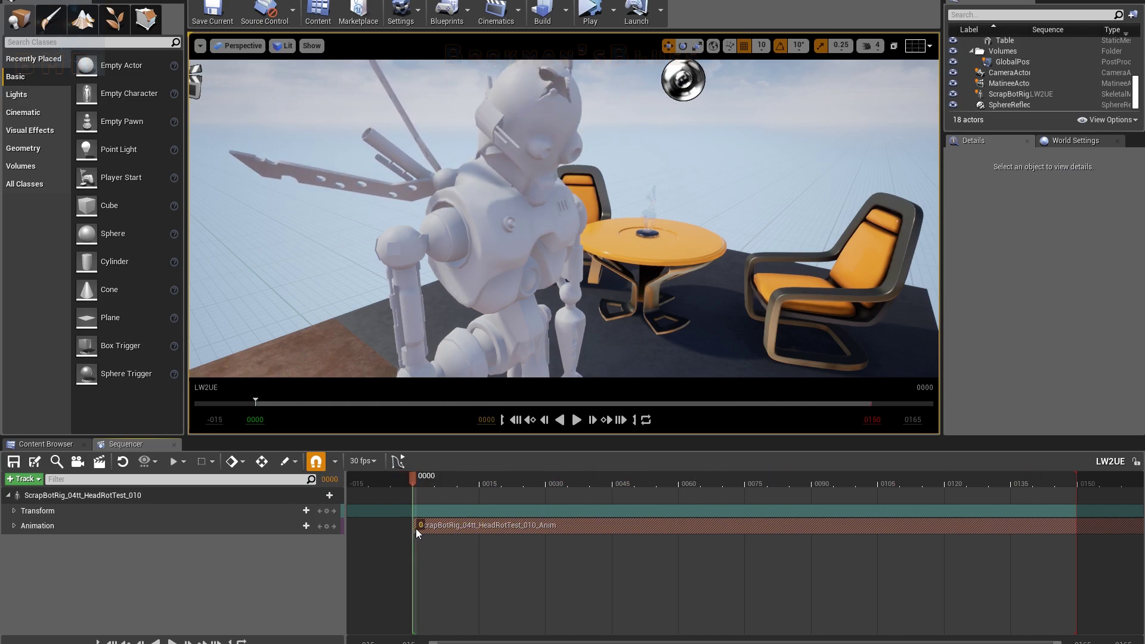
- Play the LW2UE sequence to preview the robot's animation, and scrub back to about frame 26
click(576, 420)
click(577, 421)
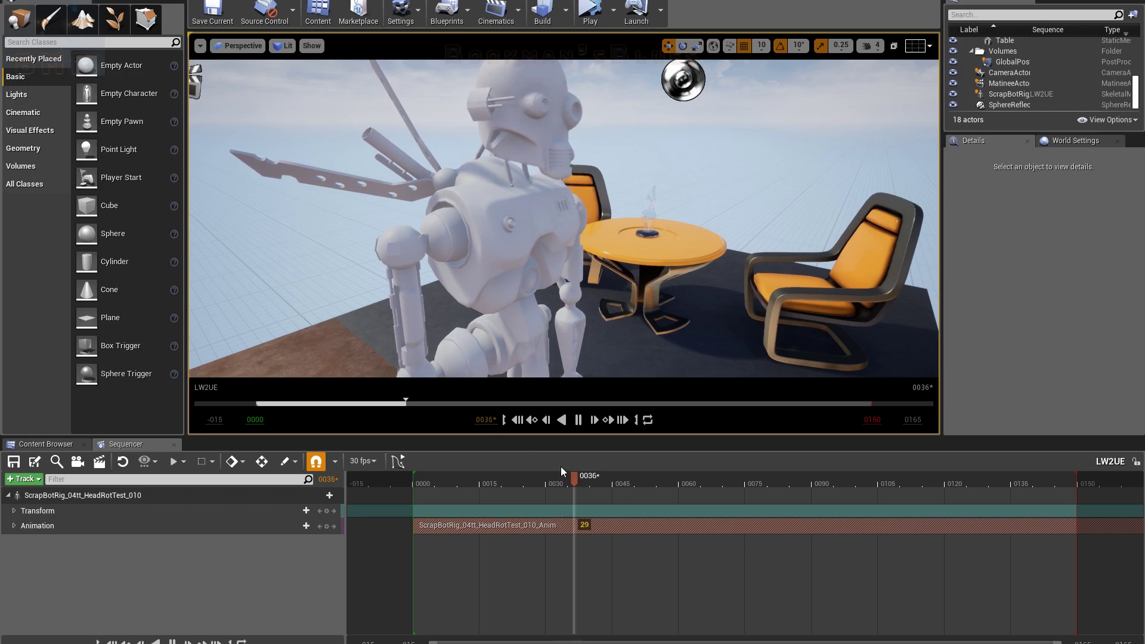
drag(576, 484, 530, 484)
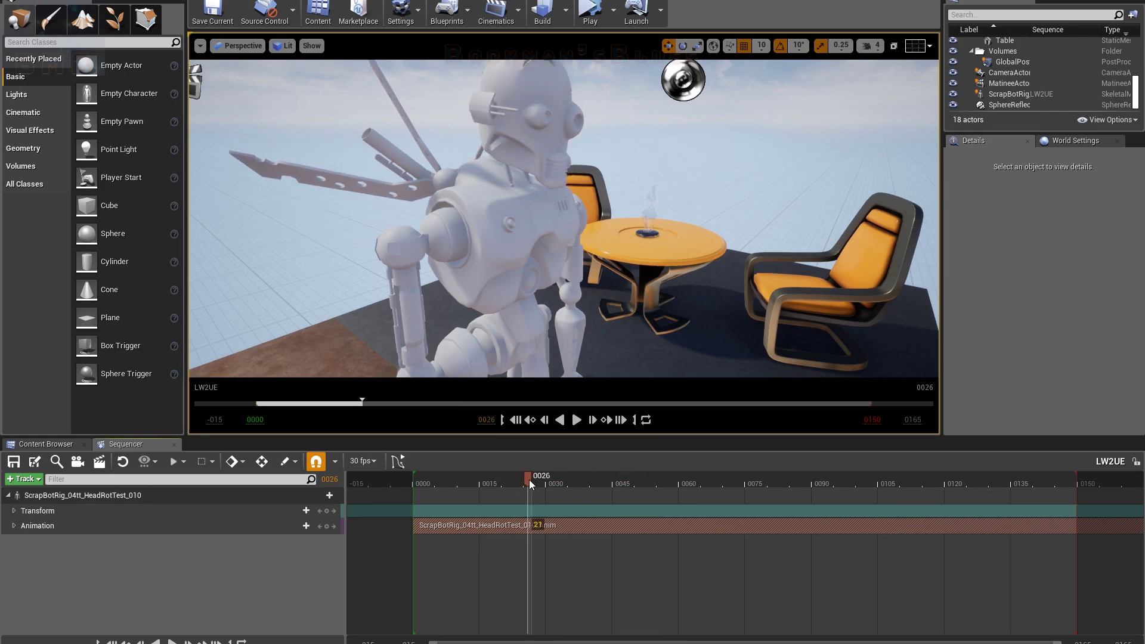
- Switch the viewport type to Default Viewport, look around the robot, and return to Cinematic Viewport
click(221, 47)
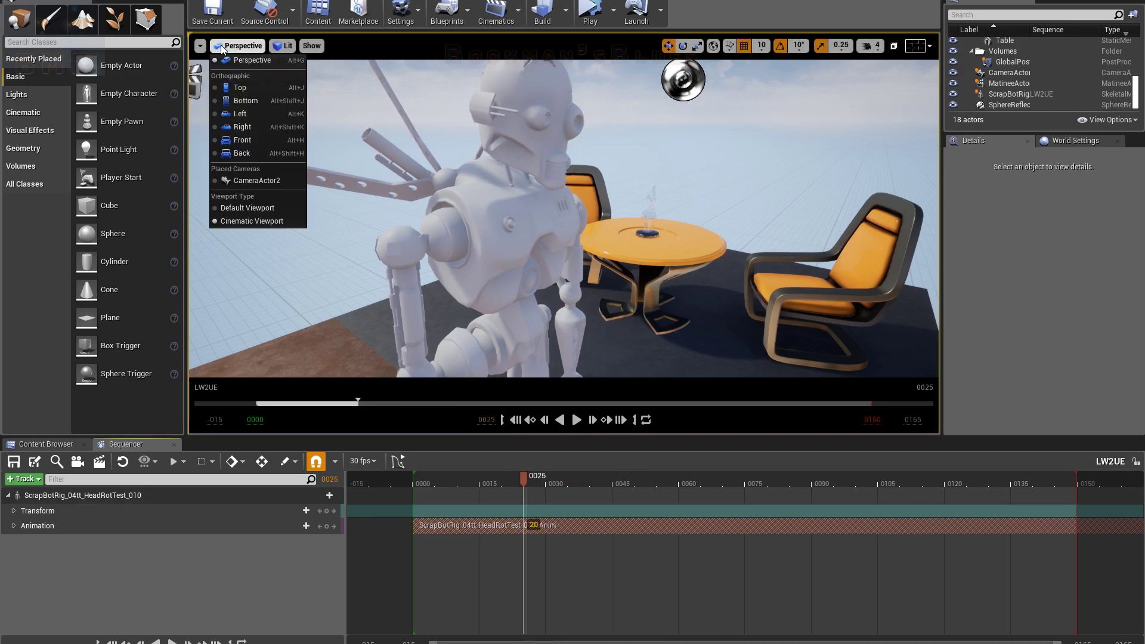
click(229, 207)
right_drag(567, 419, 644, 414)
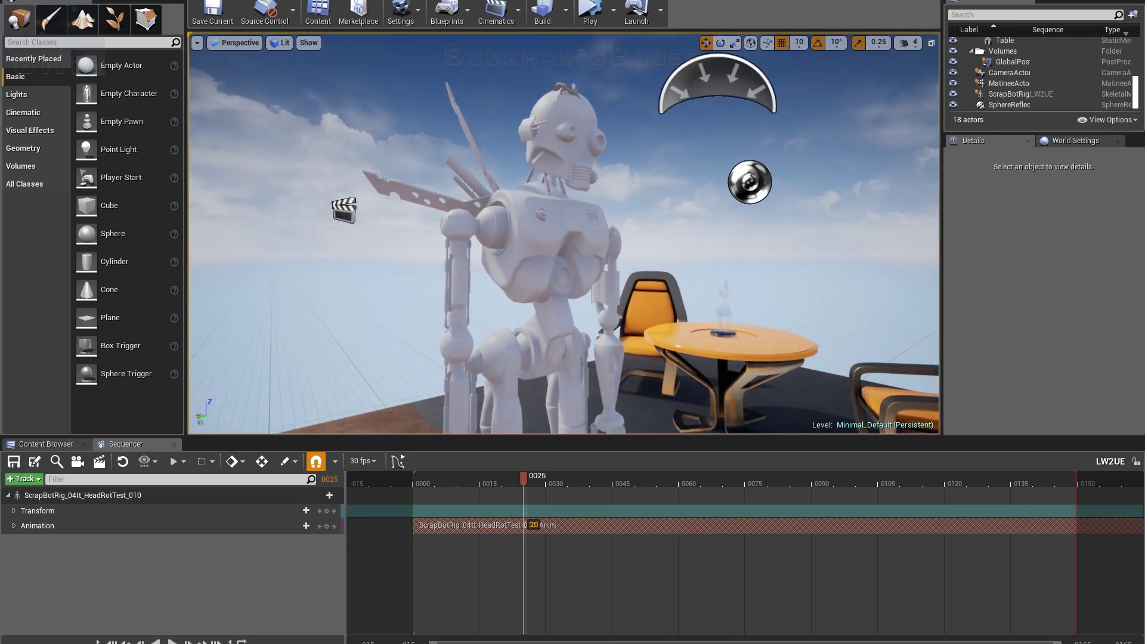
click(235, 43)
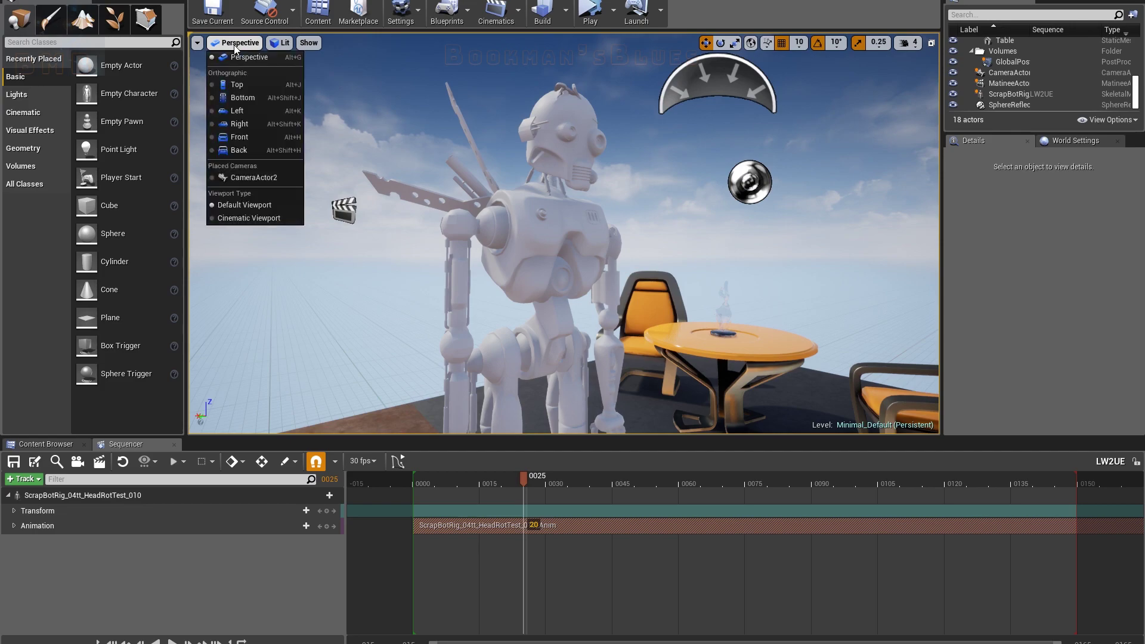
click(232, 218)
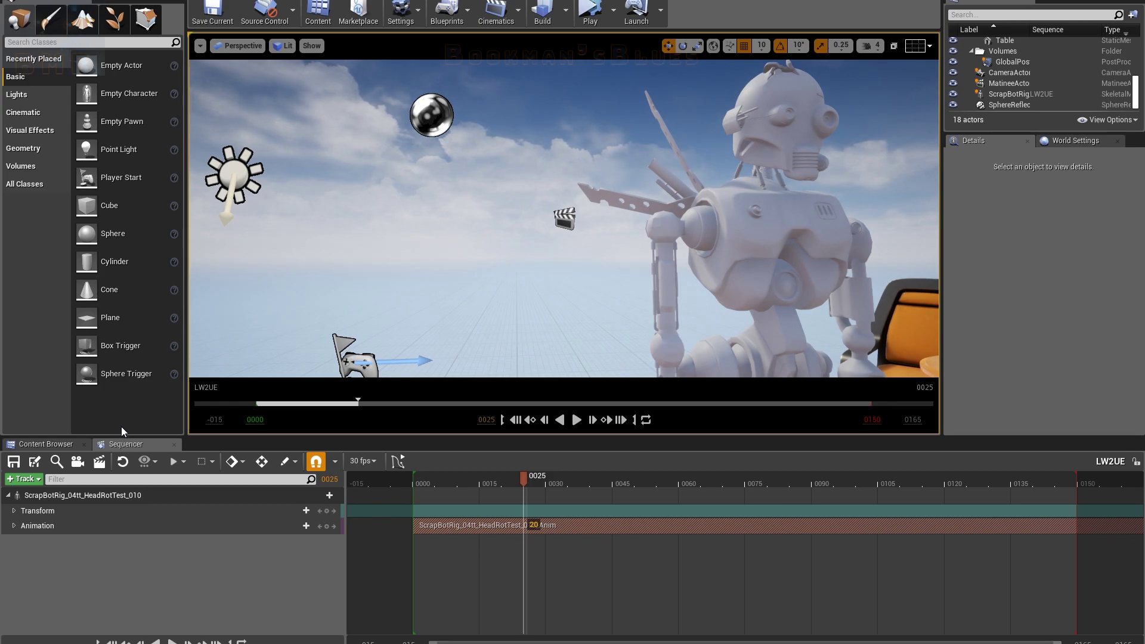
- Frame the robot and table in the cinematic viewport and create a new cine camera in the sequence from that view
right_drag(404, 167, 531, 173)
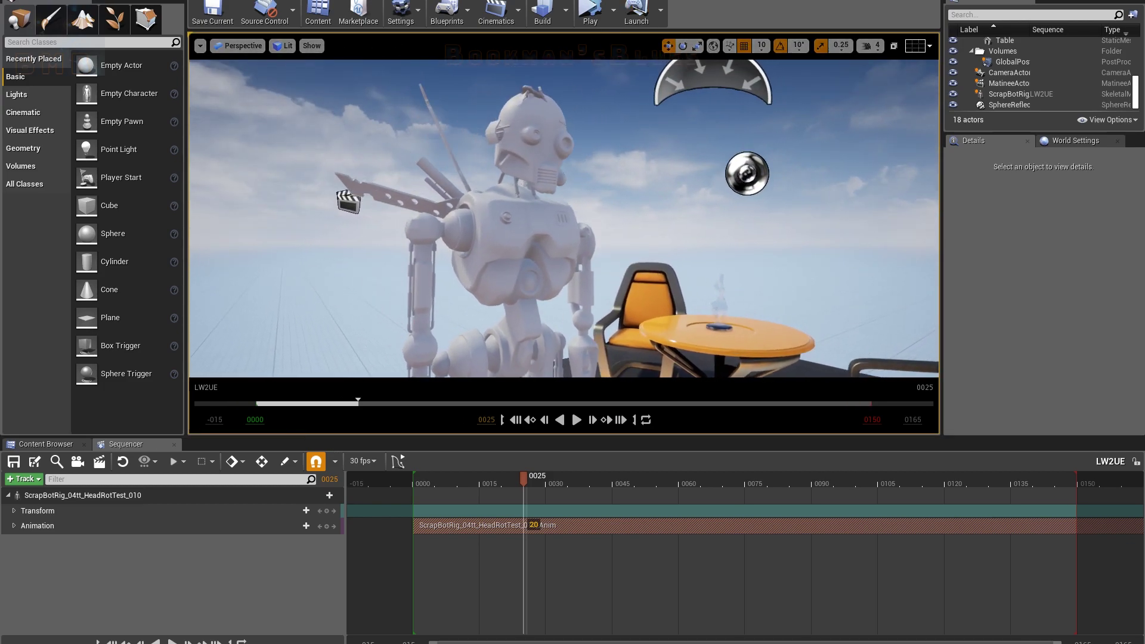
right_drag(664, 203, 641, 221)
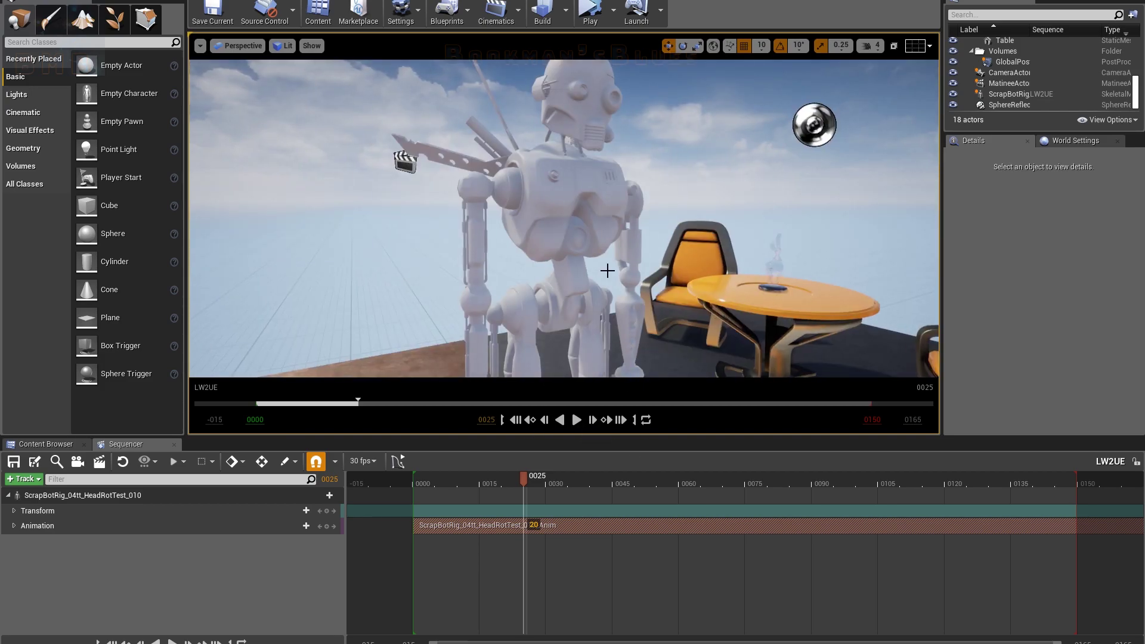
right_drag(607, 271, 606, 262)
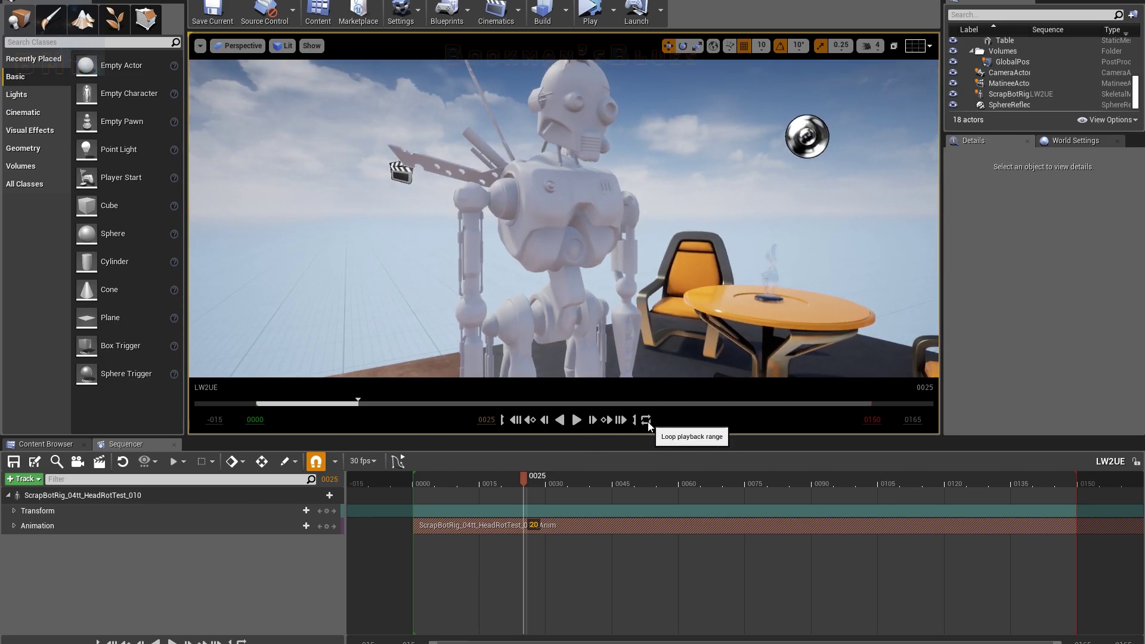
click(80, 464)
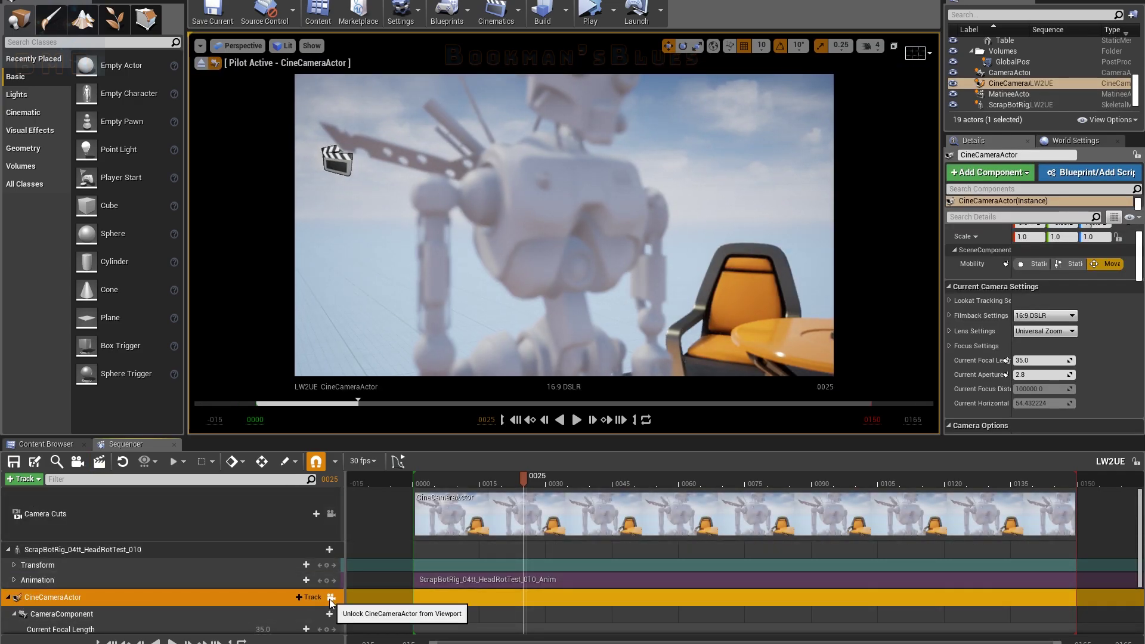
- Aim the piloted CineCameraActor at the robot's front and set its Current Focal Length to 50
scroll(283, 603, down, 3)
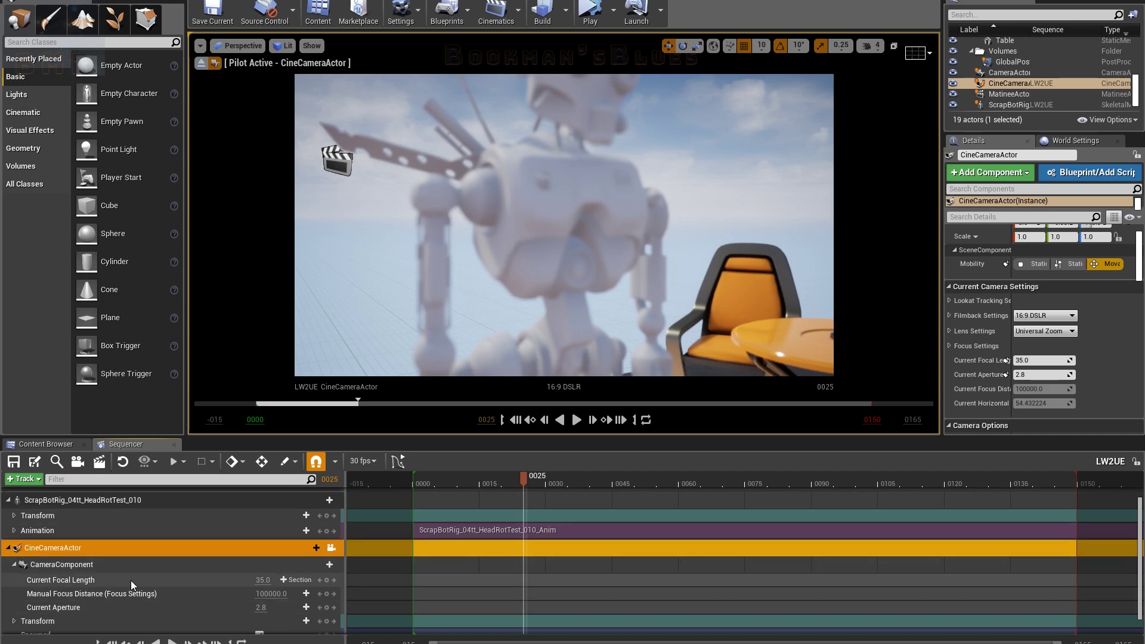
scroll(142, 577, down, 1)
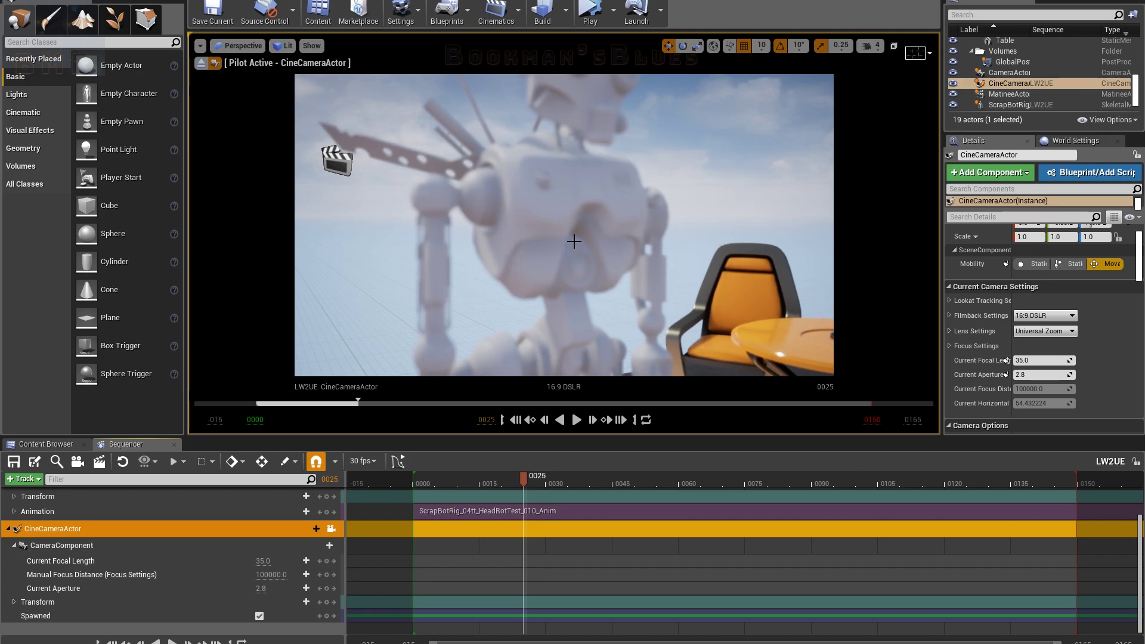
right_drag(570, 236, 590, 317)
middle_drag(570, 236, 620, 162)
right_drag(570, 236, 519, 232)
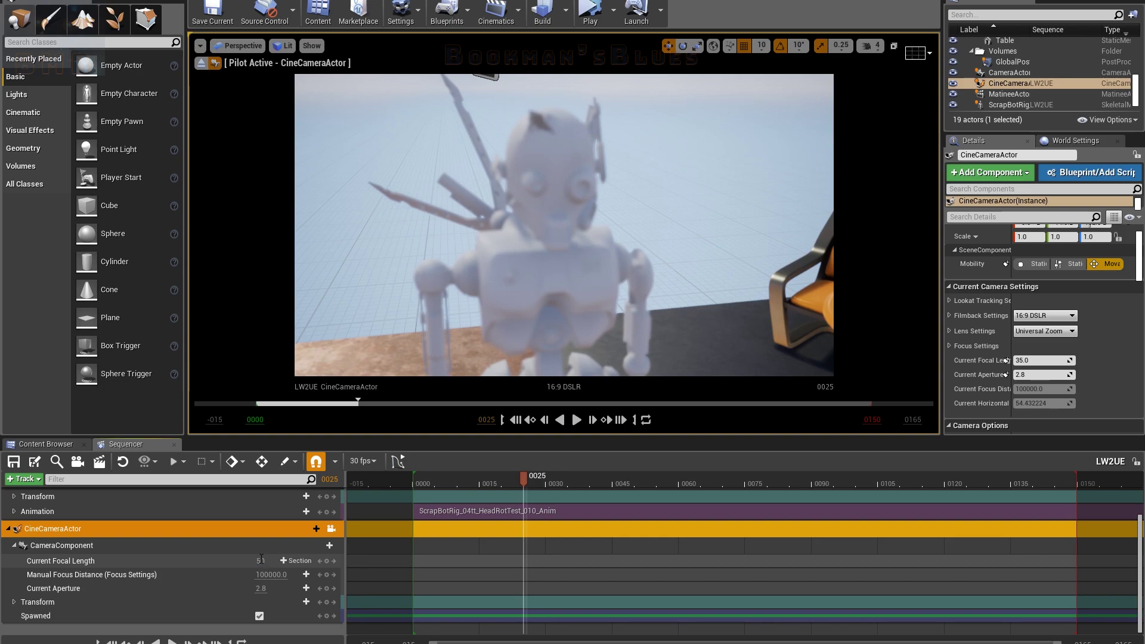
key(Return)
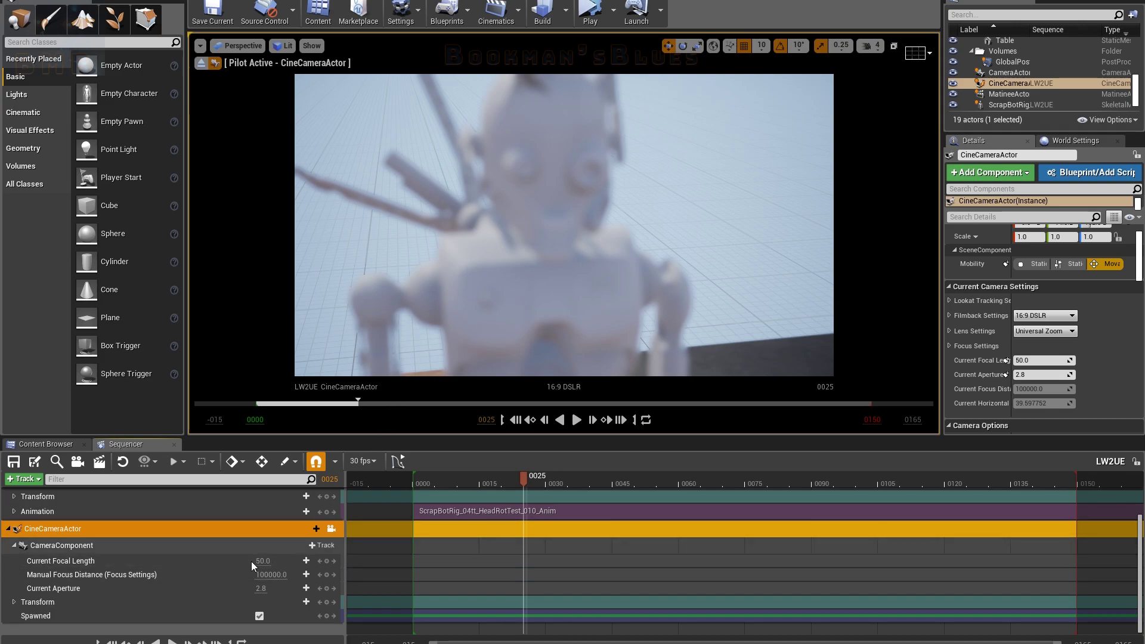
- Frame the robot's head and shoulders with the camera, and key the camera's Transform at frame 0
right_drag(525, 351, 526, 323)
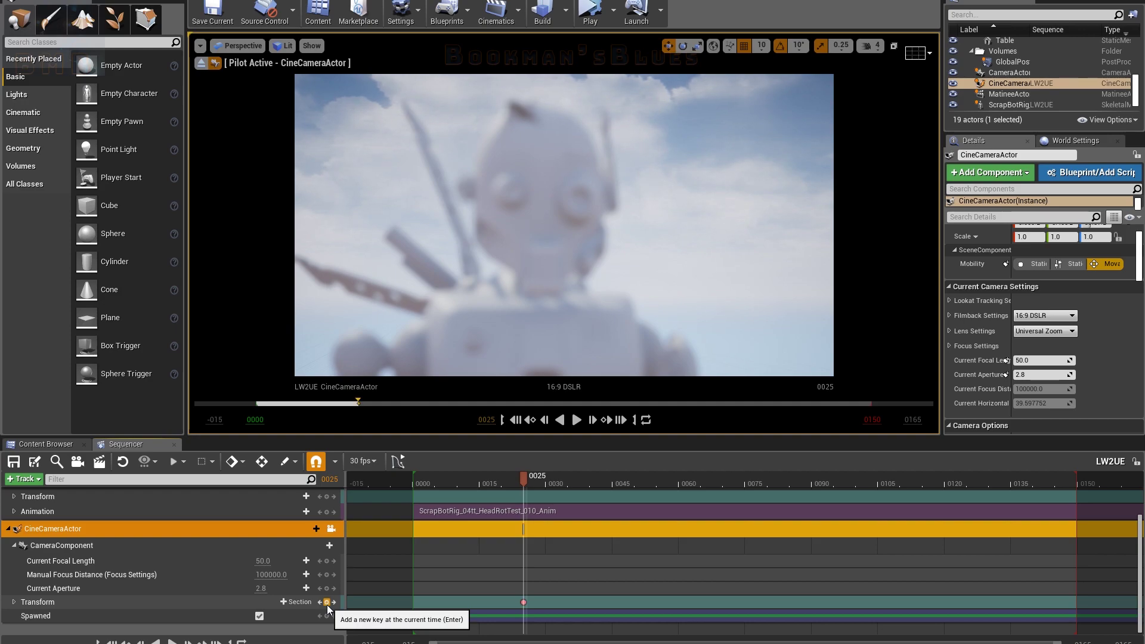
drag(524, 602, 415, 602)
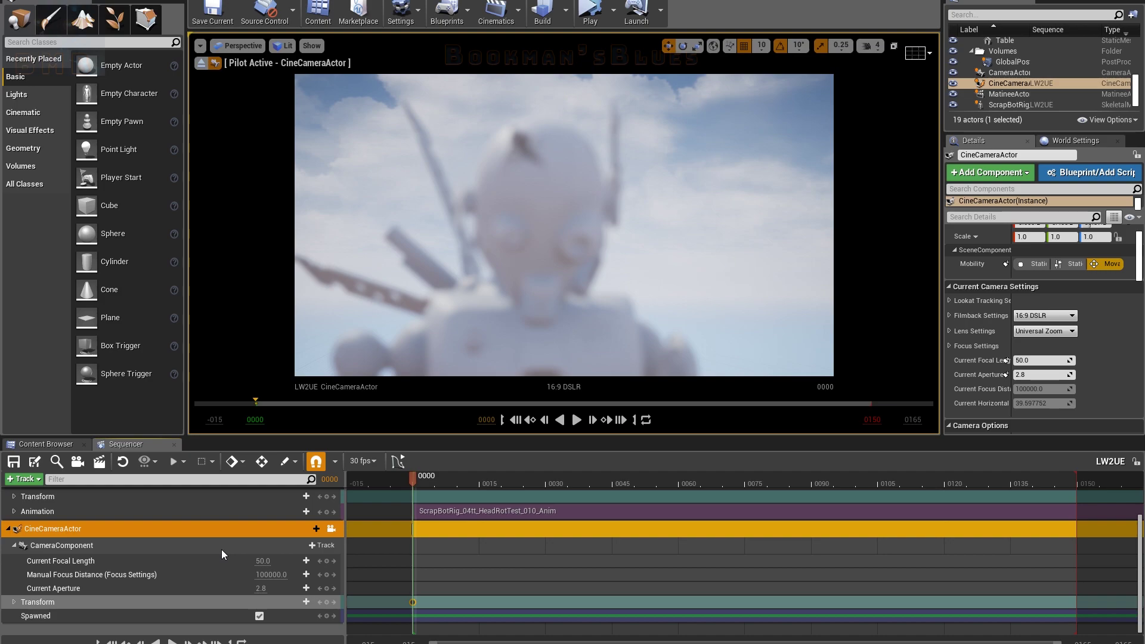
- Reduce the camera's Manual Focus Distance to about 127.6 and recentre the shot on the robot's head
scroll(221, 549, up, 2)
scroll(220, 550, down, 1)
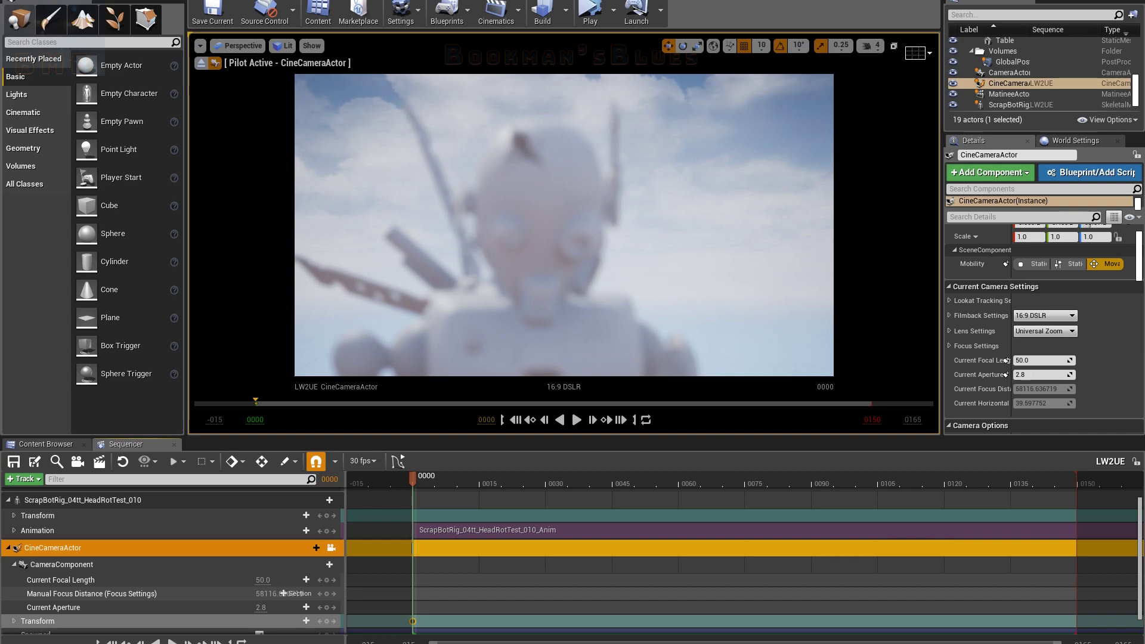
drag(272, 594, 220, 594)
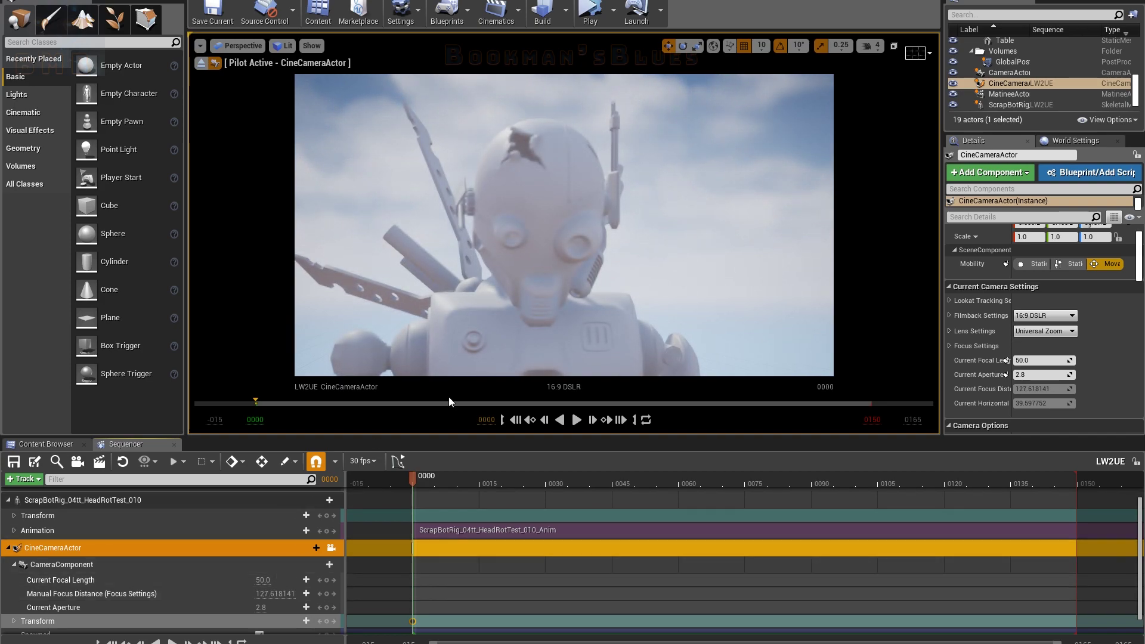
right_drag(590, 338, 579, 336)
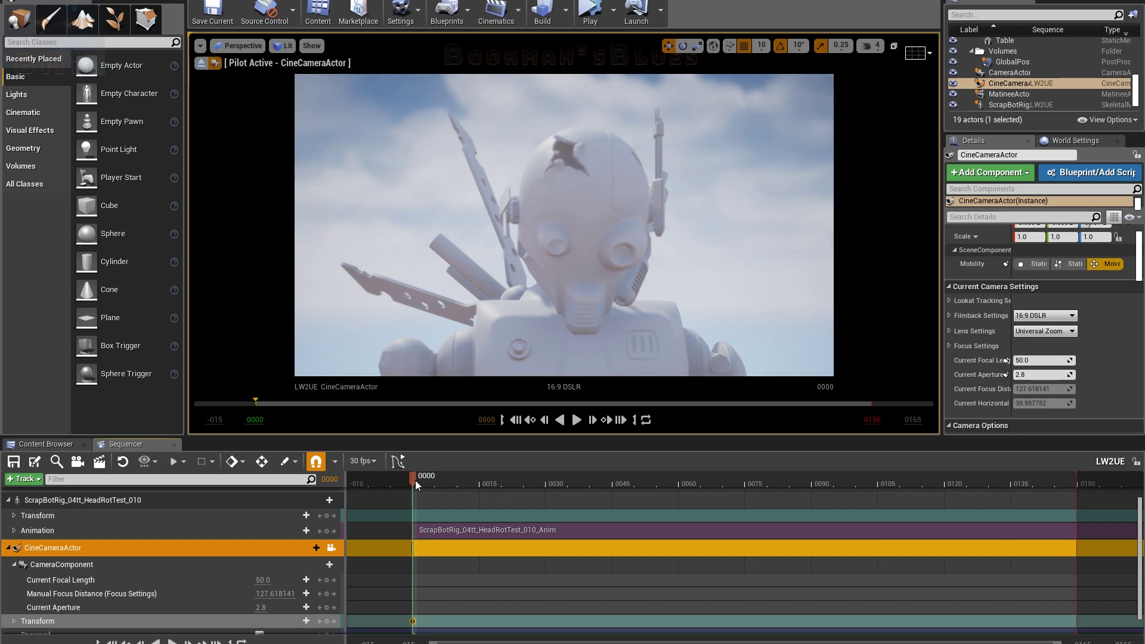
- Set the camera's Current Aperture to 1.2 and play the sequence from frame 0 through the camera
drag(416, 477, 410, 477)
key(space)
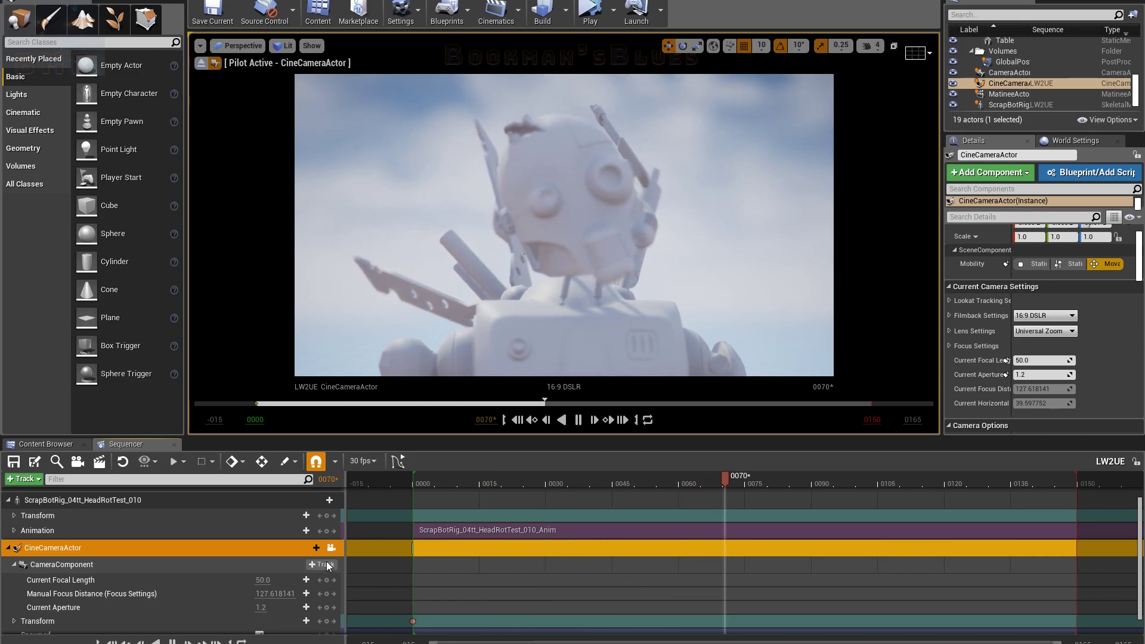
drag(963, 480, 934, 484)
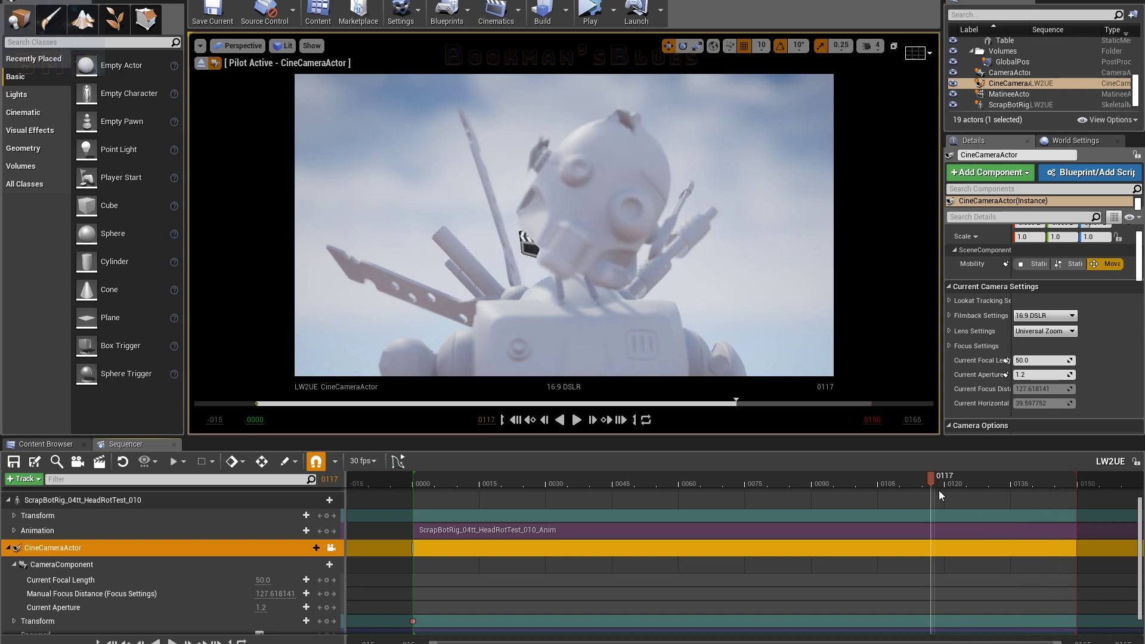
- Extend the sequence's playback range to frame 500 and stretch the CineCameraActor camera cut to the same end
ctrl+scroll(951, 519, down, 13)
right_drag(1064, 591, 585, 608)
mouse_move(519, 476)
mouse_down()
mouse_move(989, 498)
mouse_move(956, 502)
mouse_up()
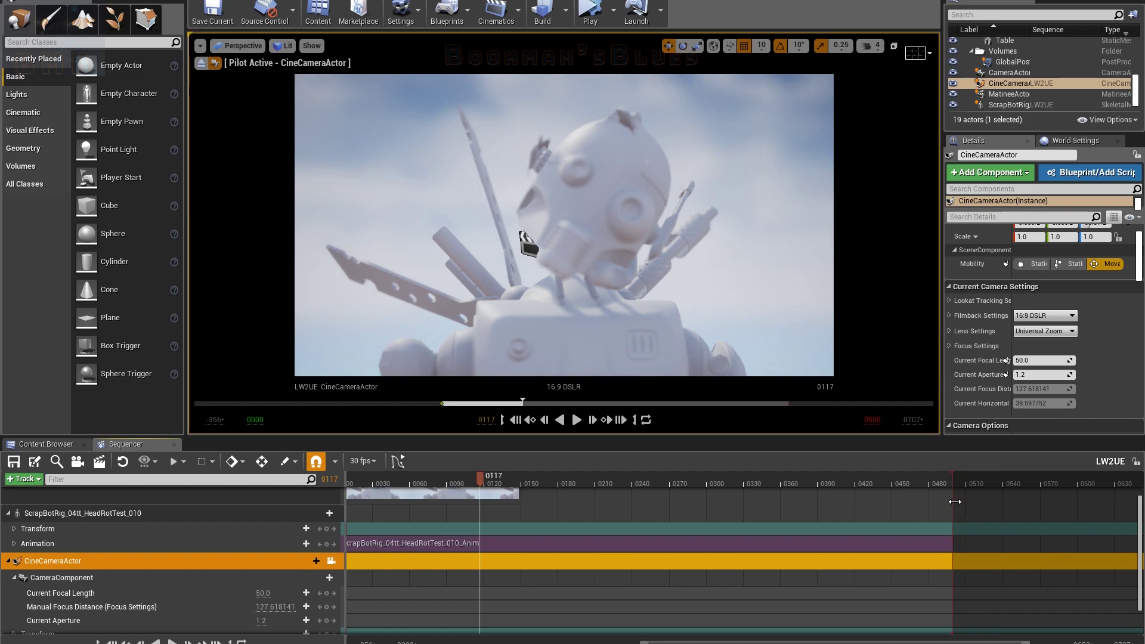
right_drag(485, 610, 566, 616)
drag(595, 499, 1027, 499)
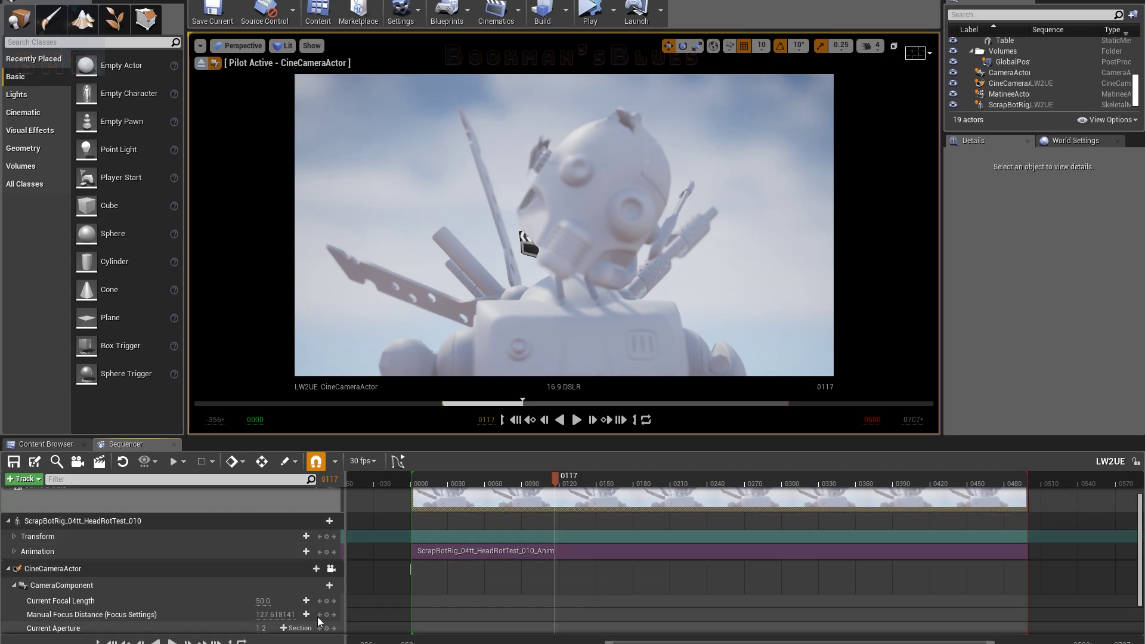
scroll(318, 626, up, 2)
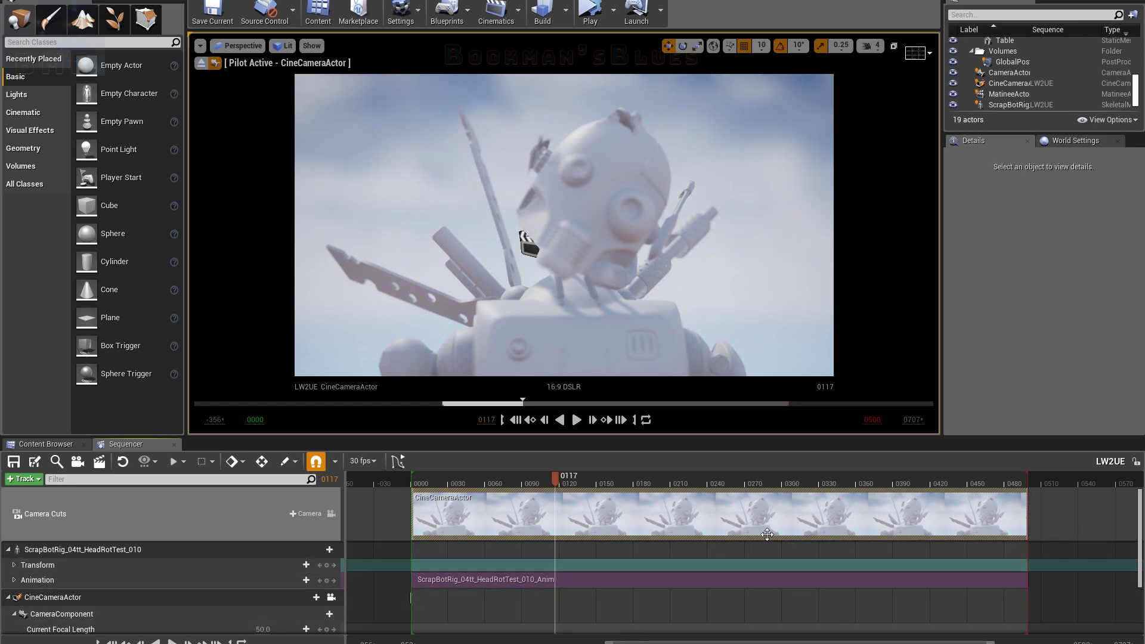
- Play the extended sequence from its start and return the playhead to frame 1
drag(556, 479, 408, 479)
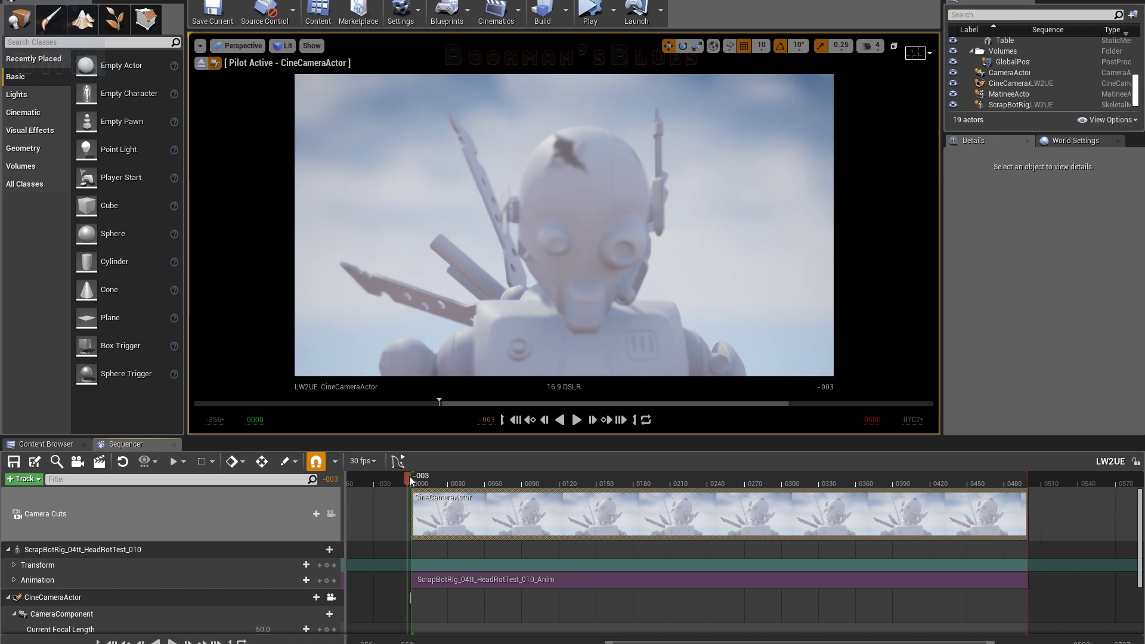
key(space)
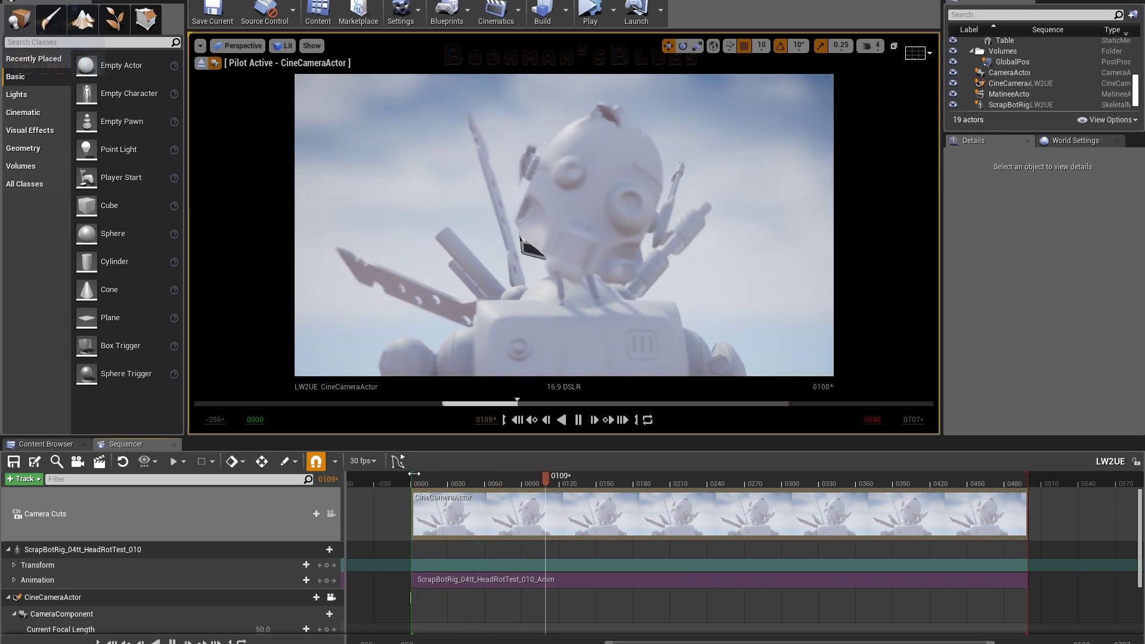
drag(656, 480, 412, 487)
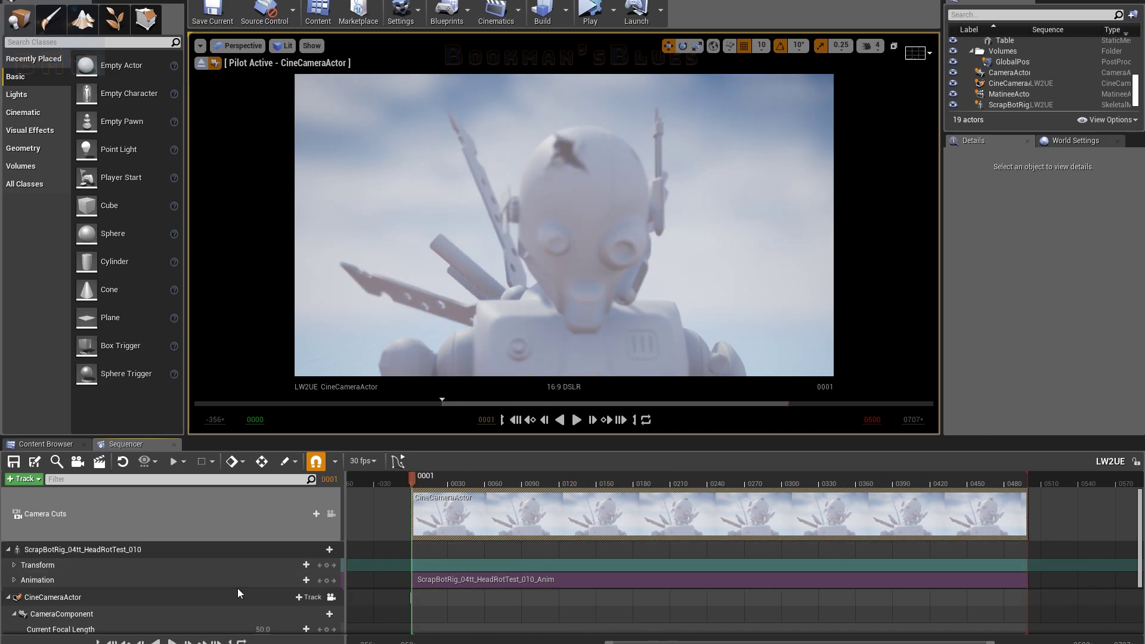
- Set the camera's Manual Focus Distance to about 108.7, replay the sequence, and scrub back to frame 215
scroll(237, 593, down, 2)
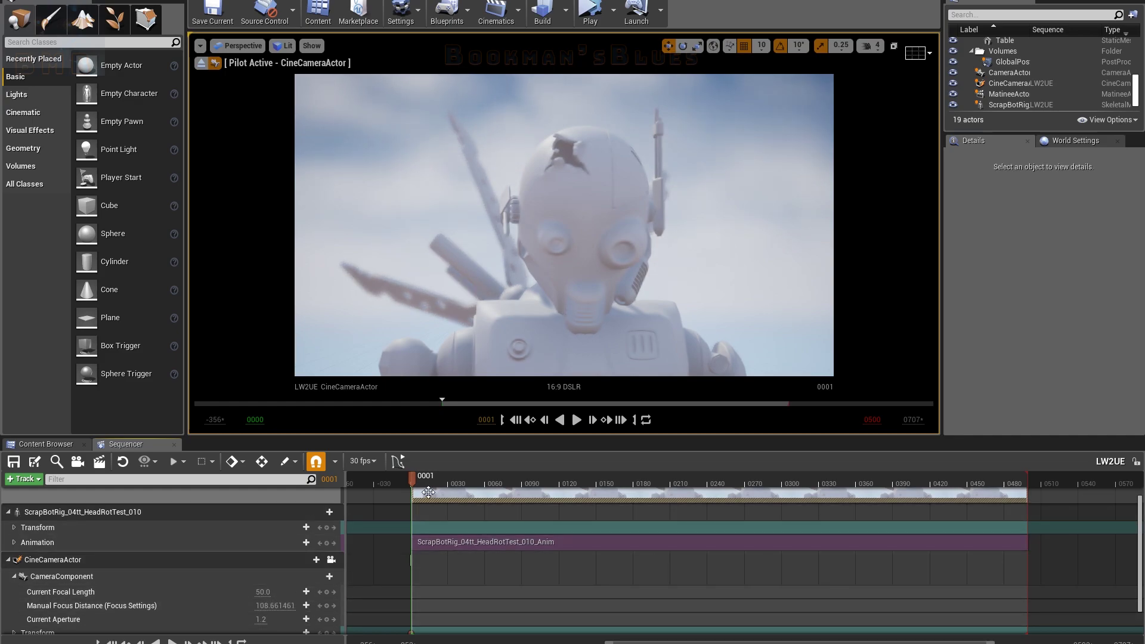
key(space)
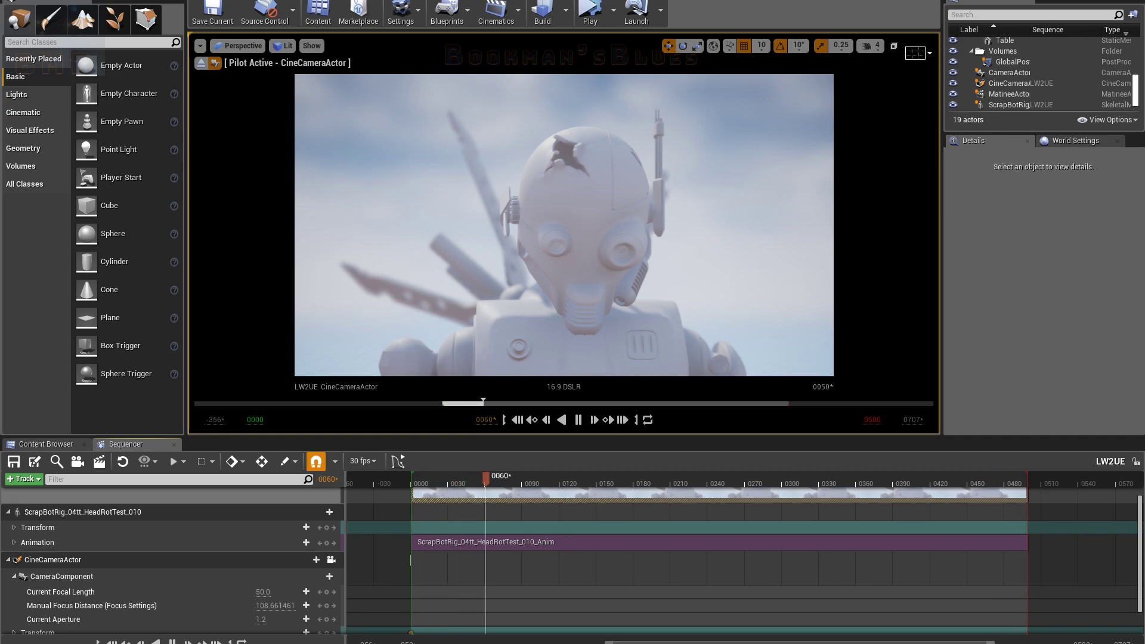
drag(1000, 480, 677, 496)
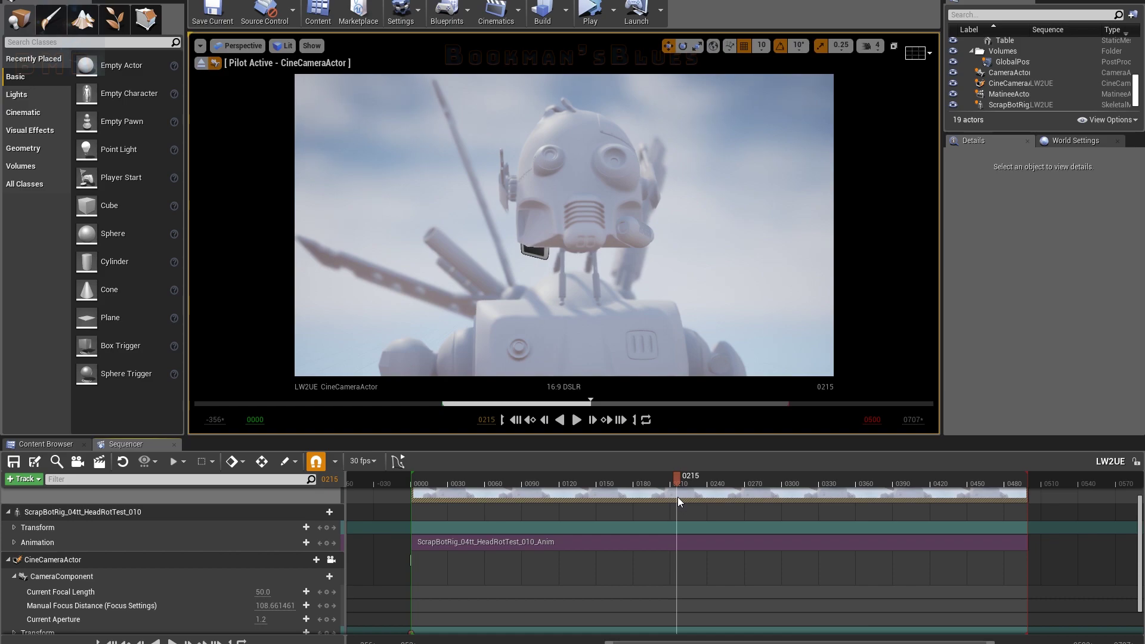